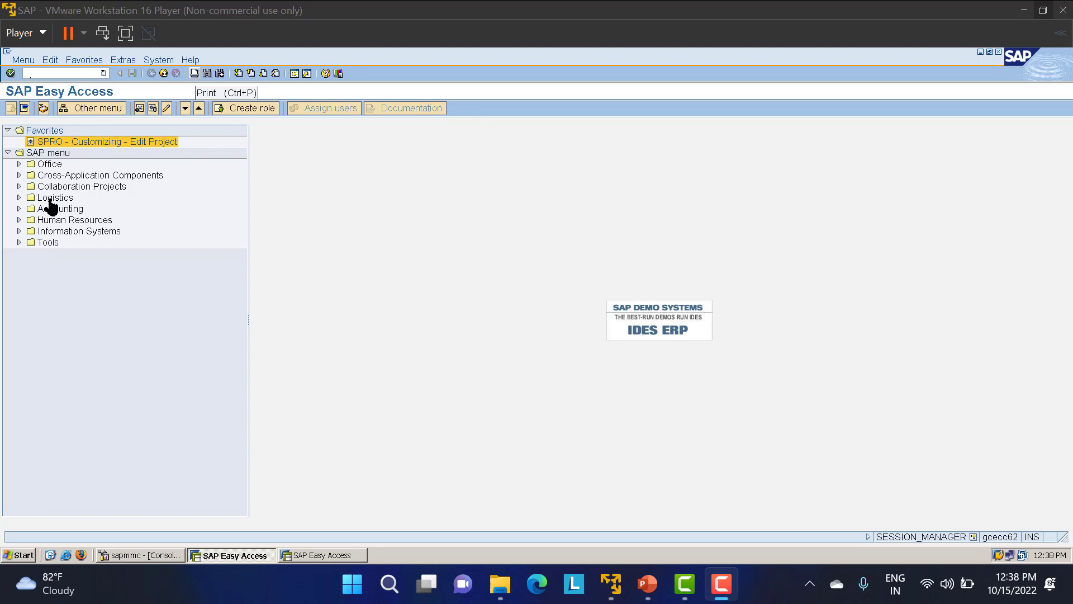
Step: Expand the SAP menu down to Logistics, Materials Management, Material Master, Material, and collapse the Logistics Execution branch
click(45, 199)
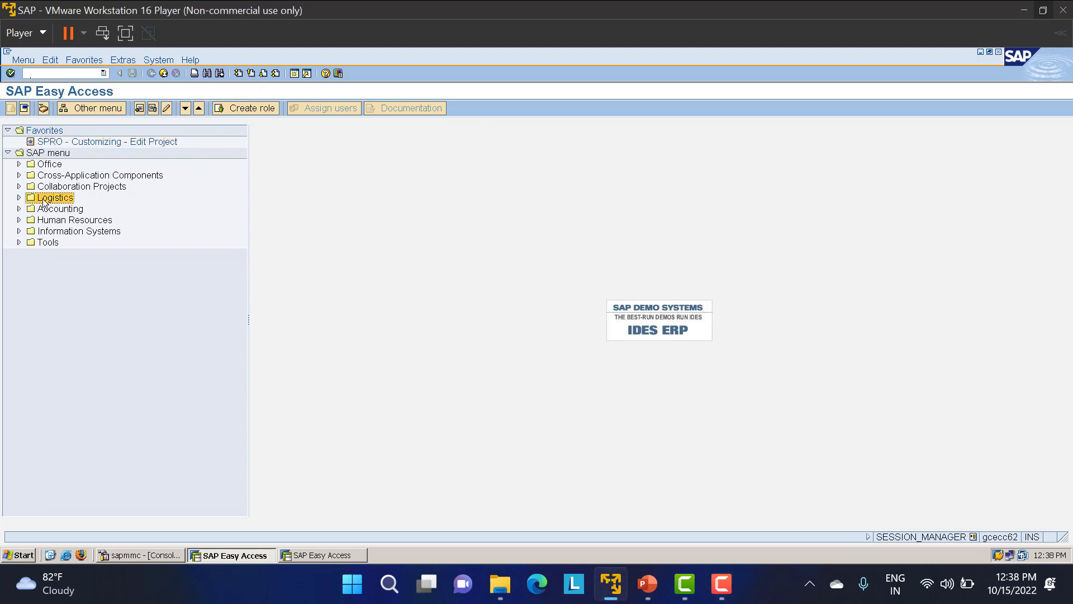
click(19, 198)
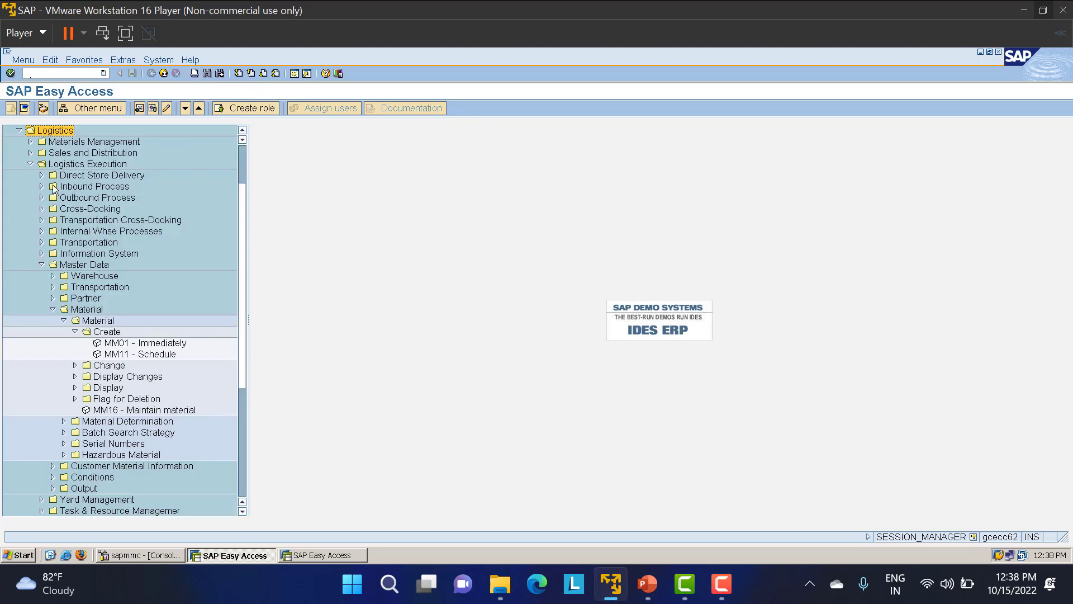
click(29, 164)
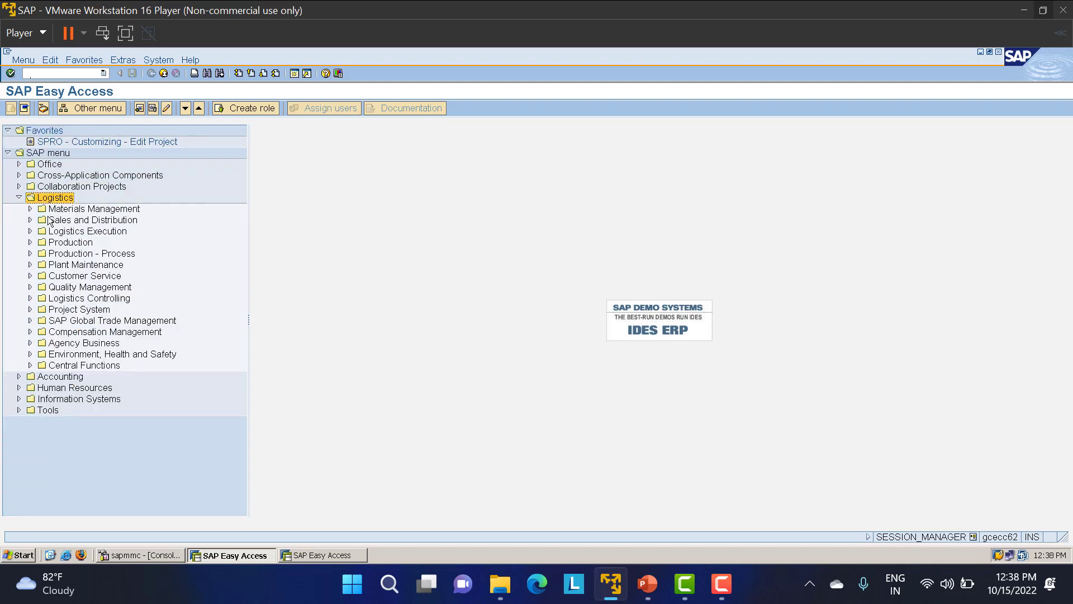
click(31, 209)
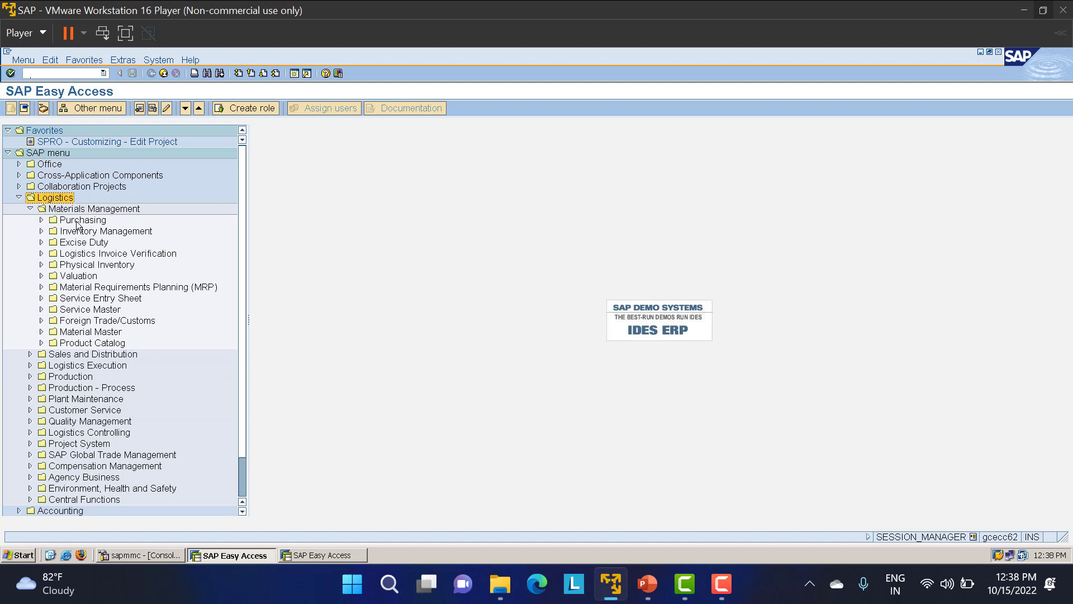
click(91, 332)
click(41, 333)
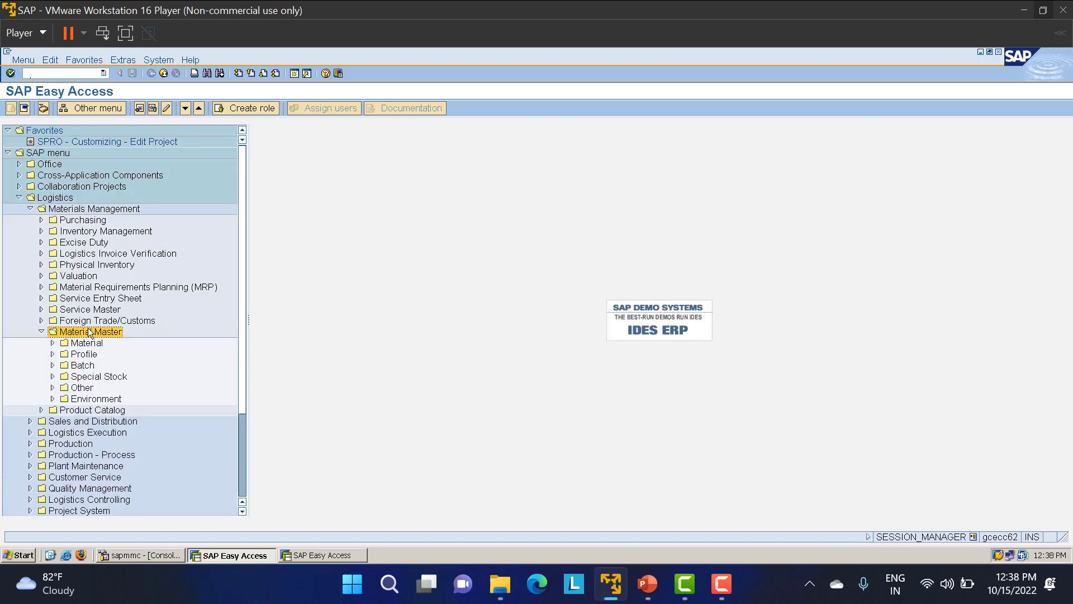
click(64, 343)
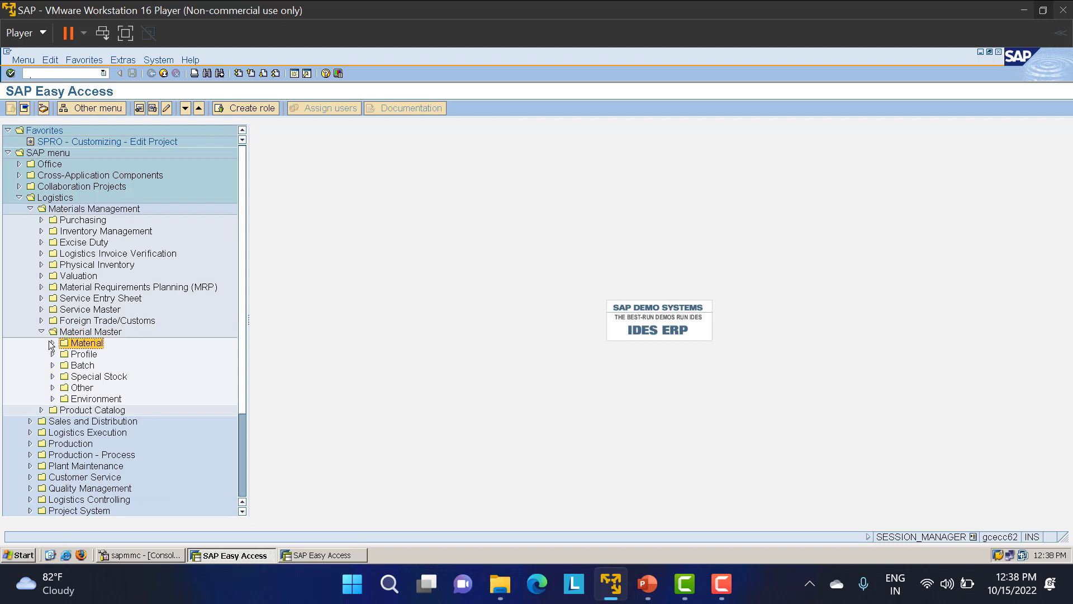
click(52, 343)
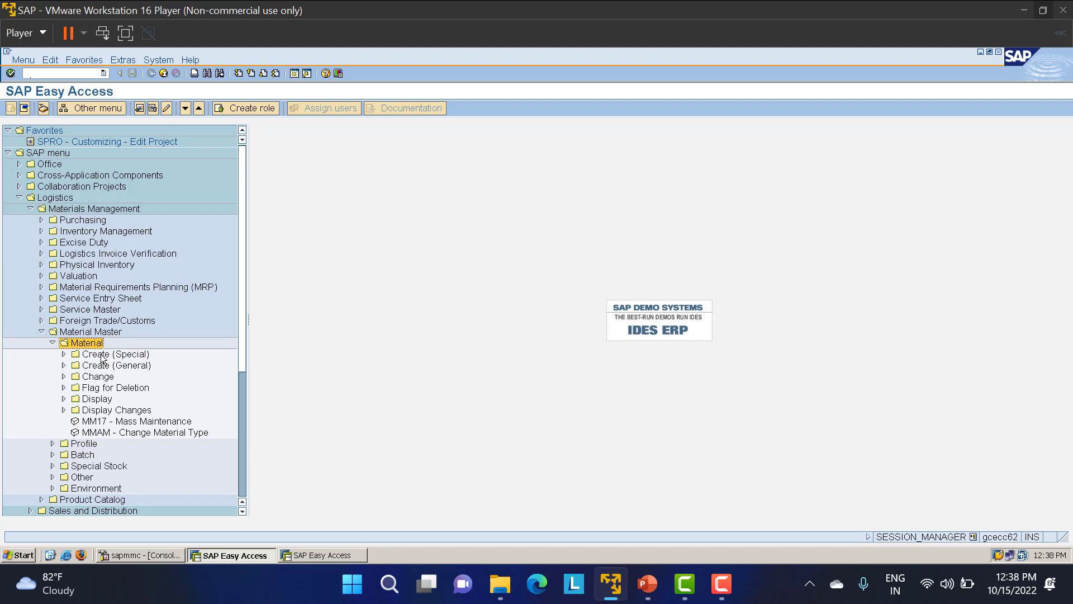
Step: Browse the Create (Special) entries, open MM01 - Immediately under Create (General), and return to the SAP menu
click(63, 355)
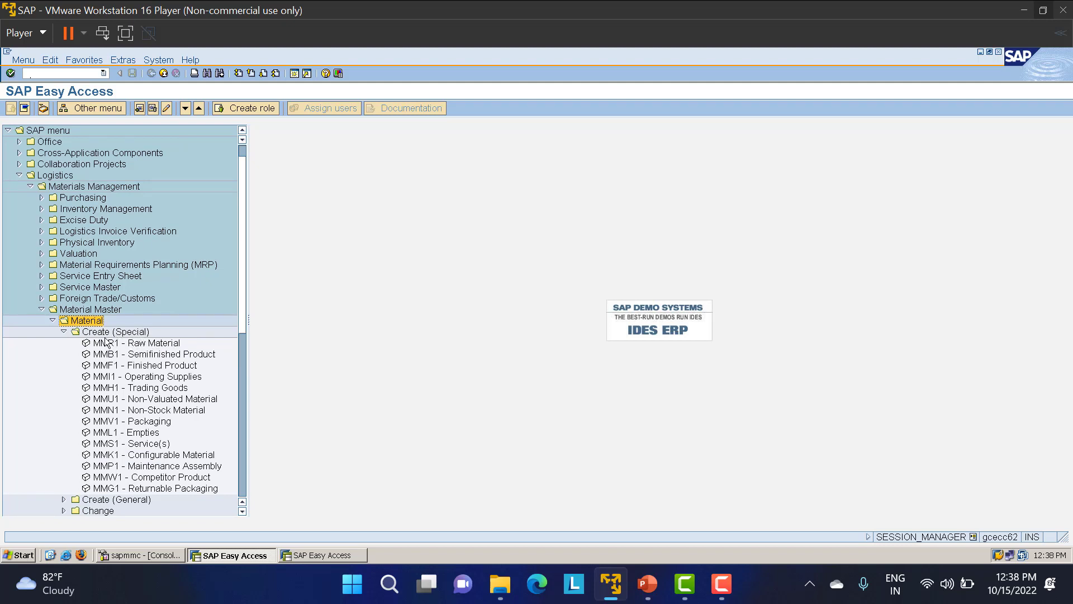
click(64, 332)
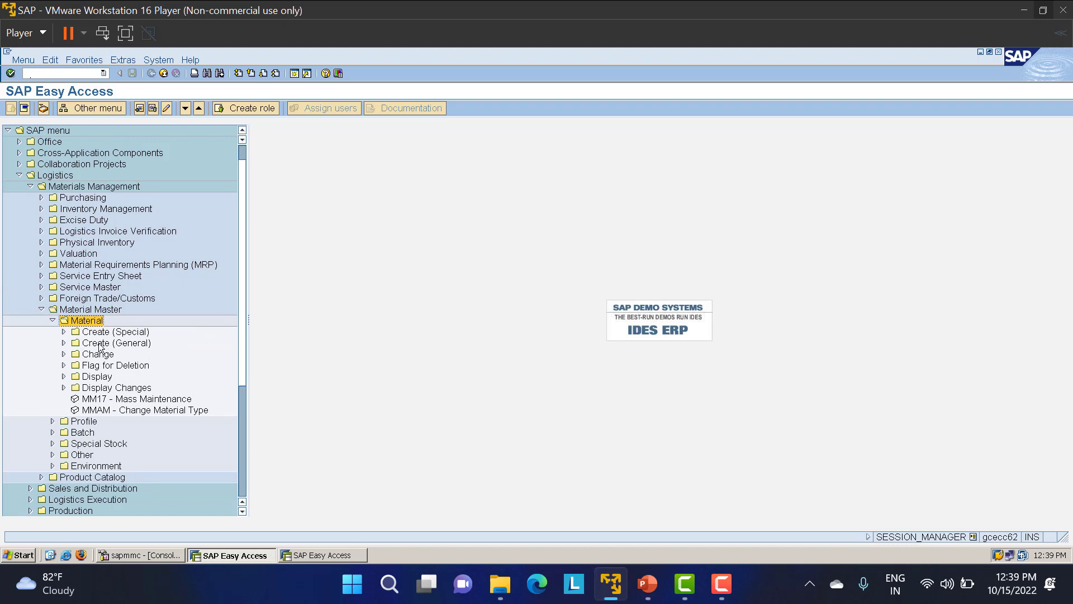
click(63, 343)
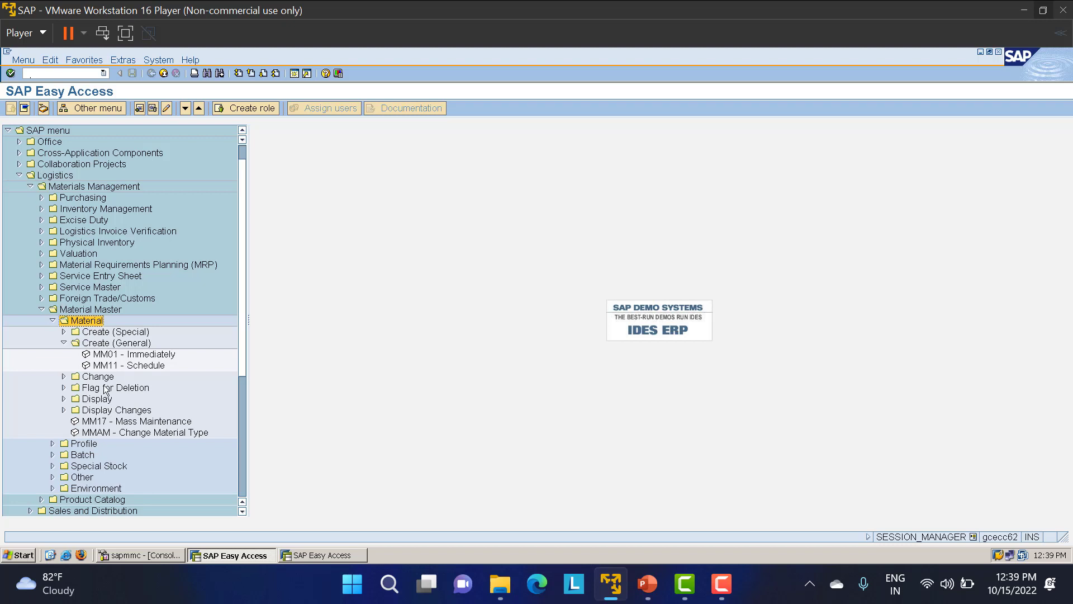
double_click(109, 357)
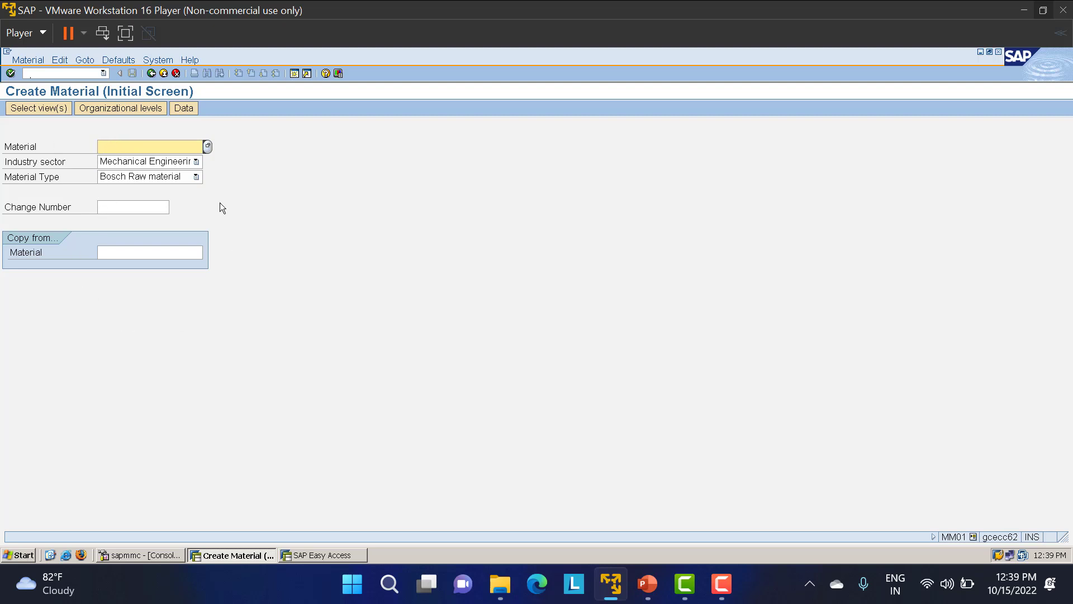
click(151, 73)
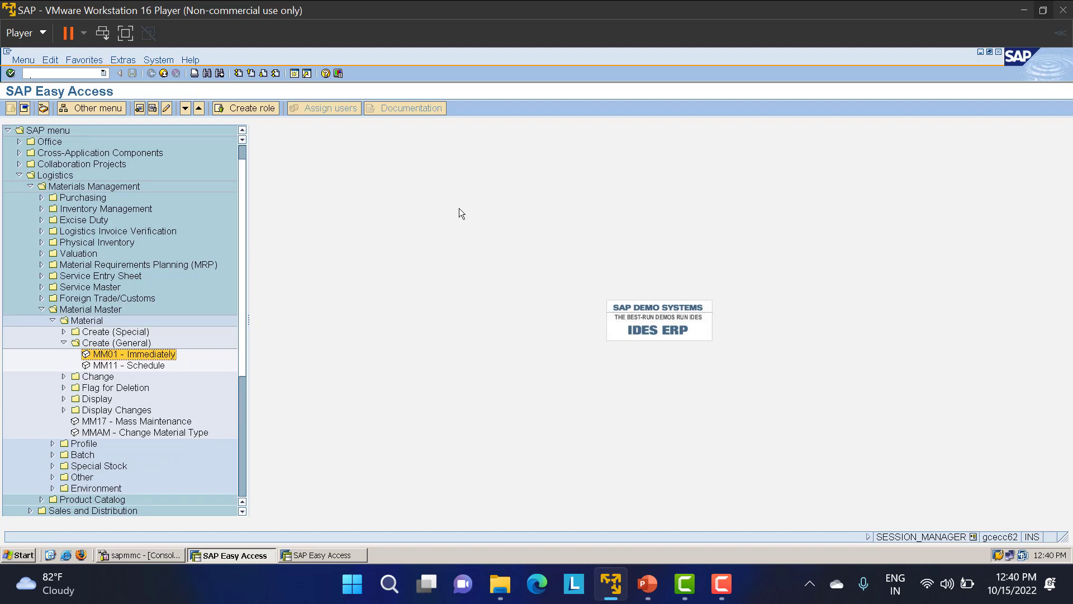
Step: Start material creation with transaction code MM01
click(65, 73)
text(mm01)
key(Return)
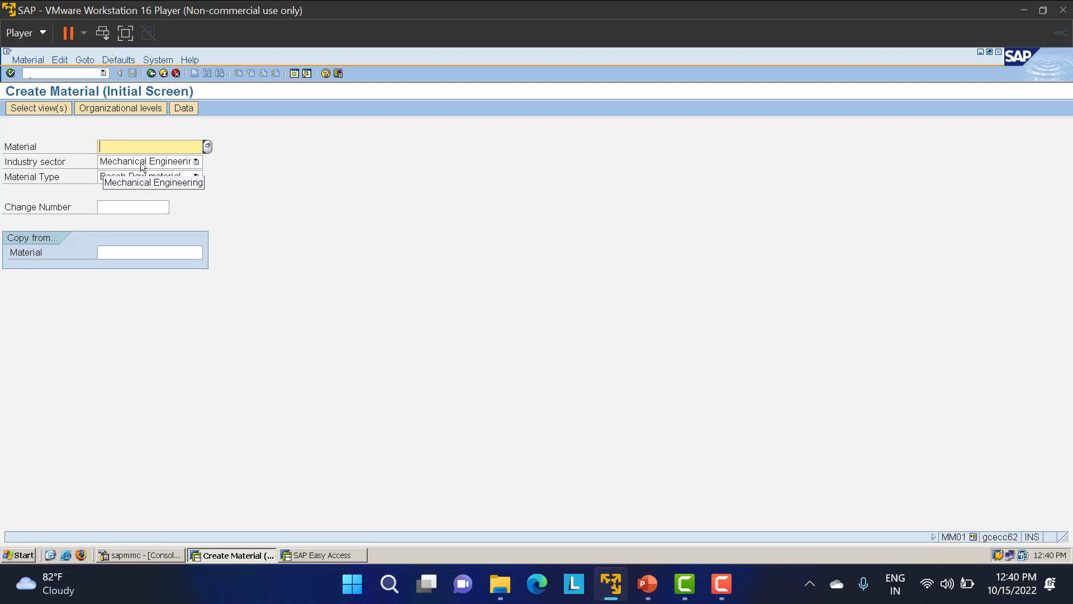
Step: Set the industry sector to Mechanical Engineering and the material type to LT01 Raw material
click(120, 162)
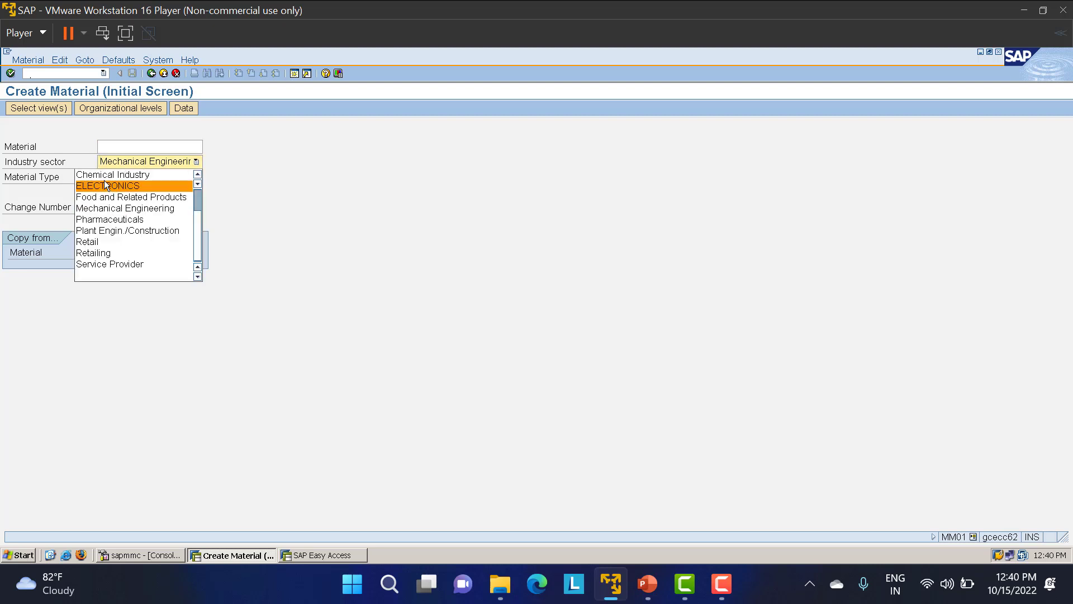
click(126, 208)
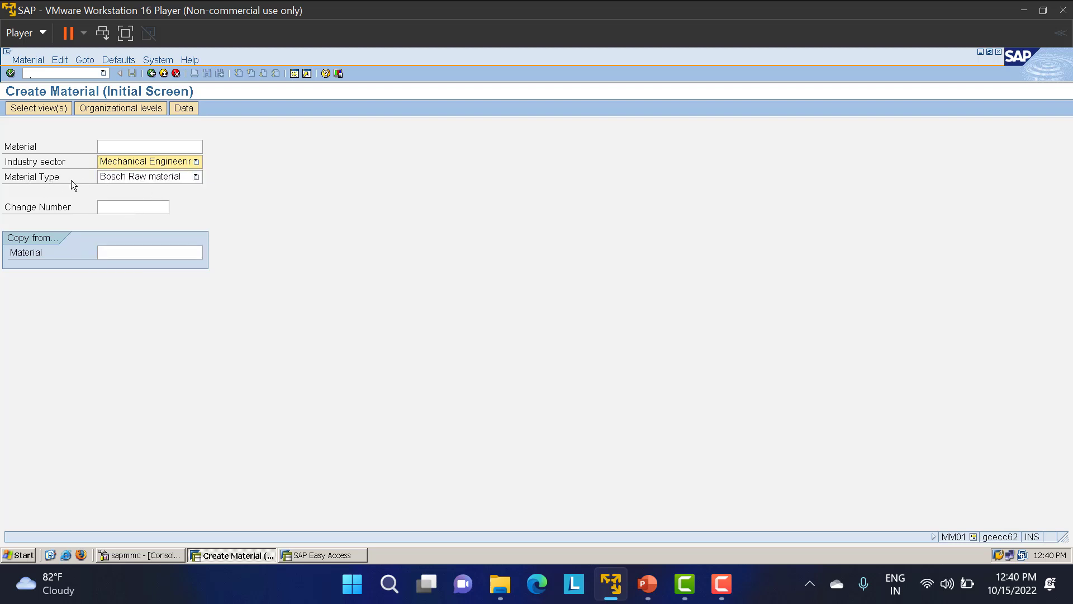
click(109, 176)
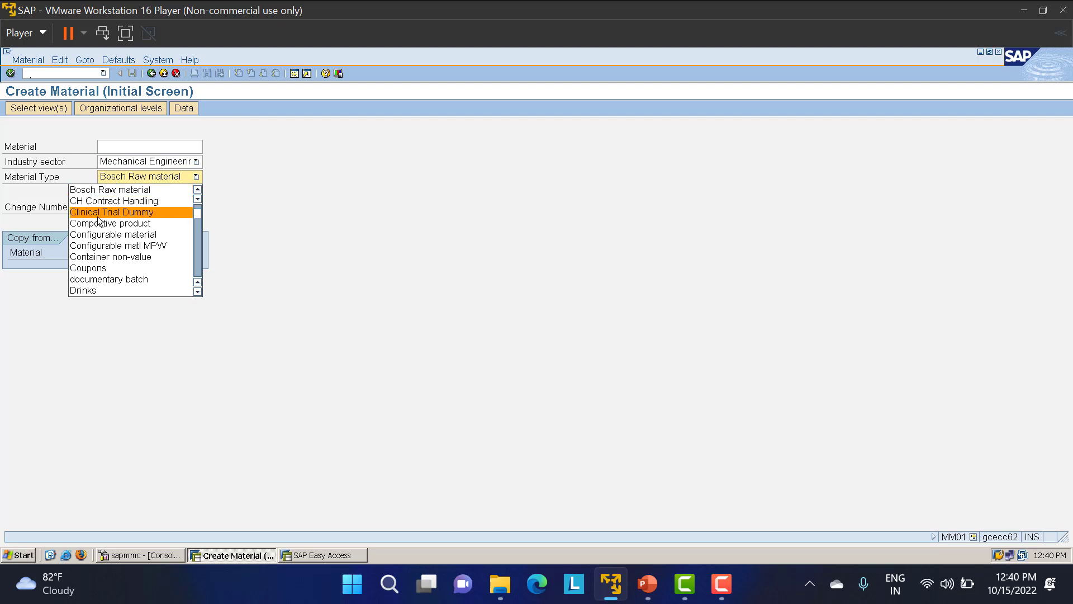
scroll(120, 235, up, 2)
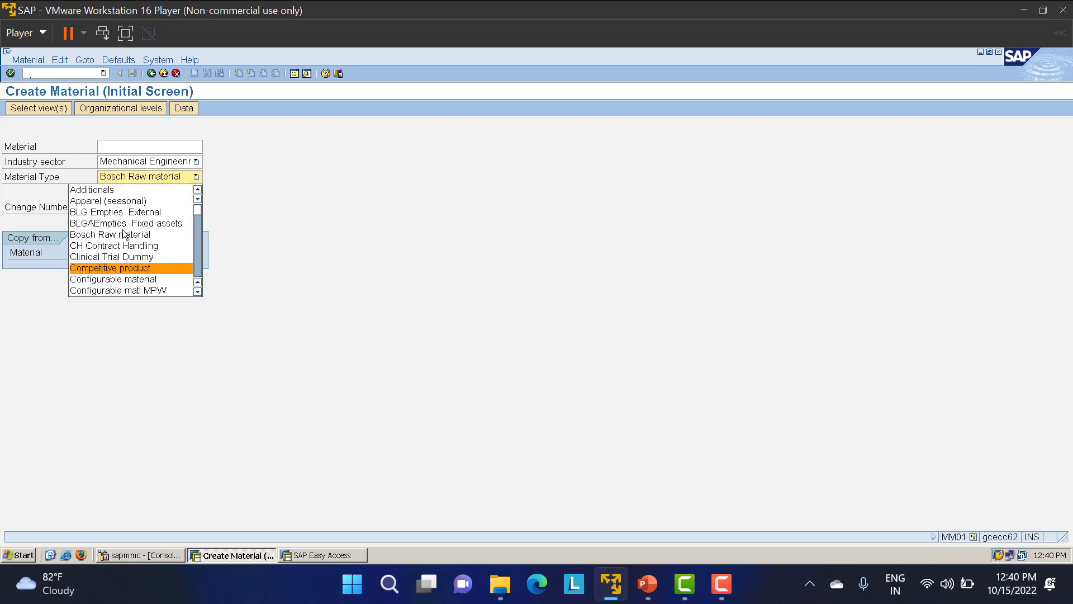
scroll(124, 232, down, 3)
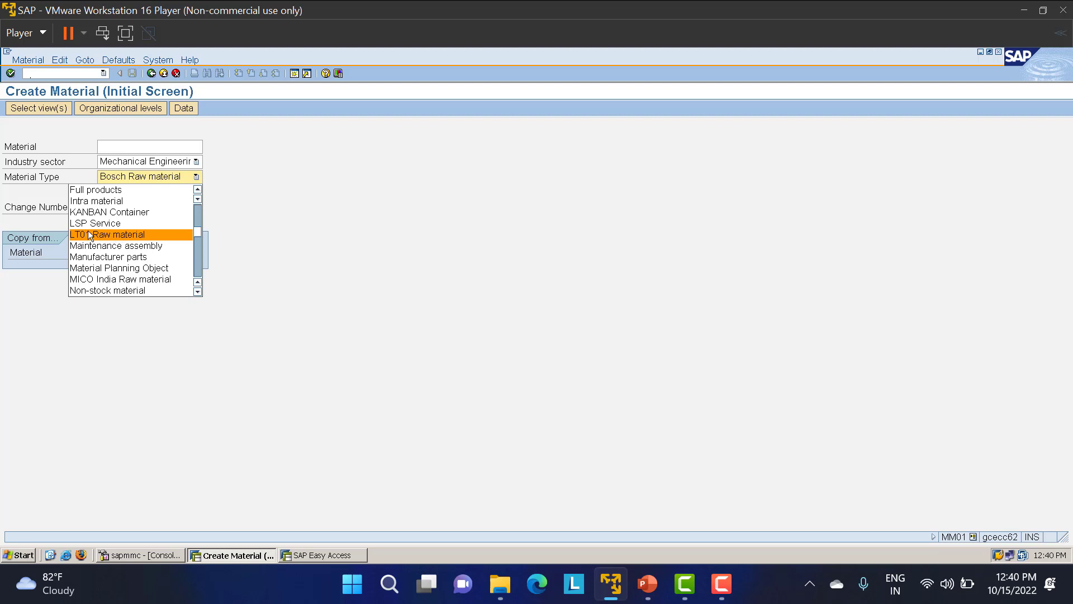
click(119, 235)
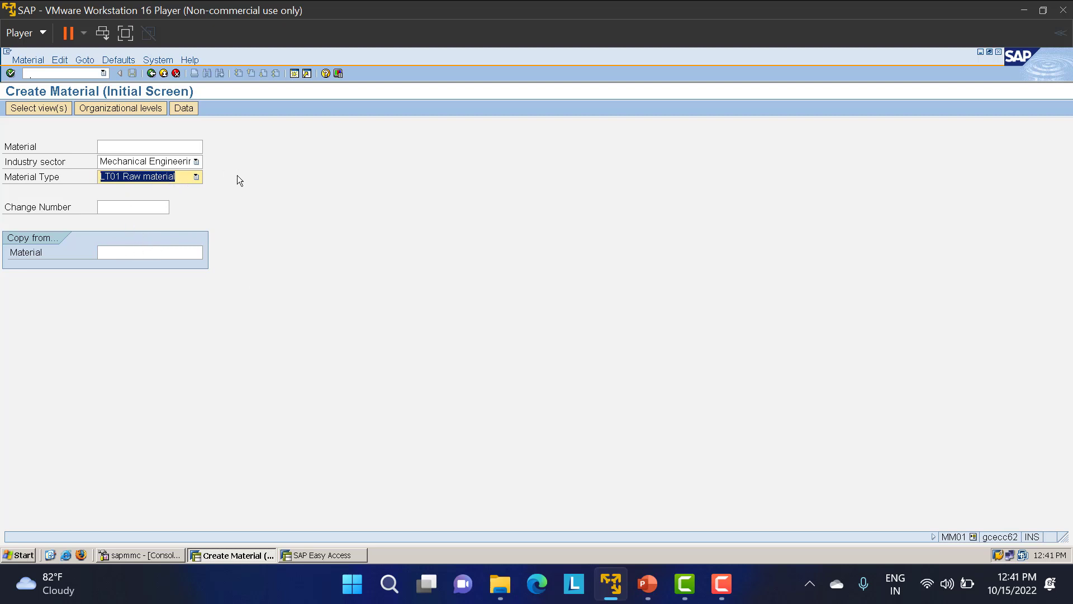
Step: Bring up the view selection and deselect Basic Data 1, Basic Data 2, Purchasing, MRP 1, MRP 2 and Accounting 1
key(Return)
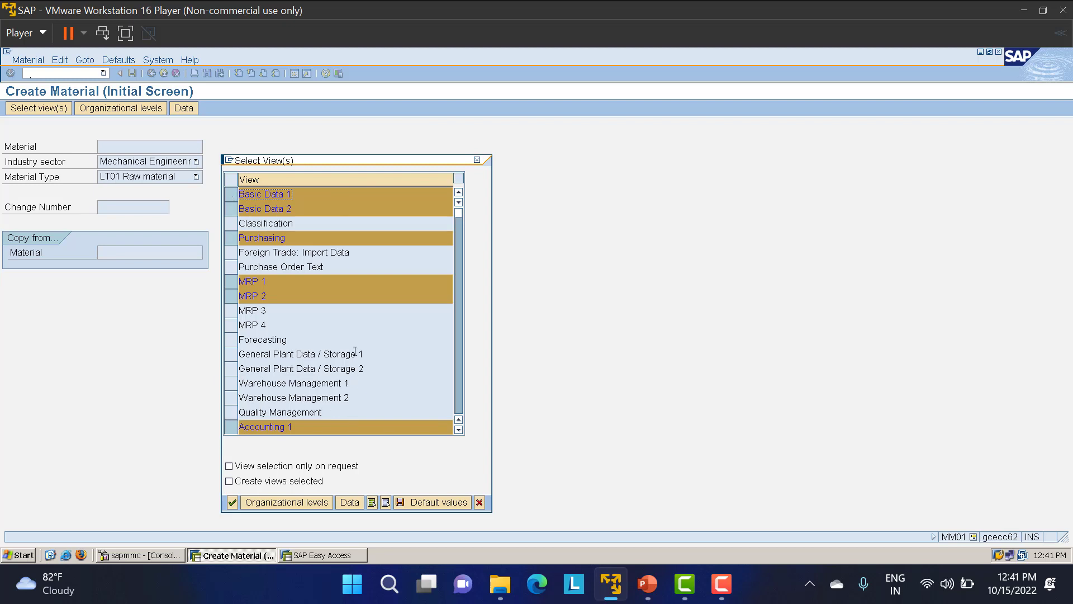
scroll(316, 268, down, 4)
scroll(301, 288, up, 4)
click(229, 193)
click(233, 212)
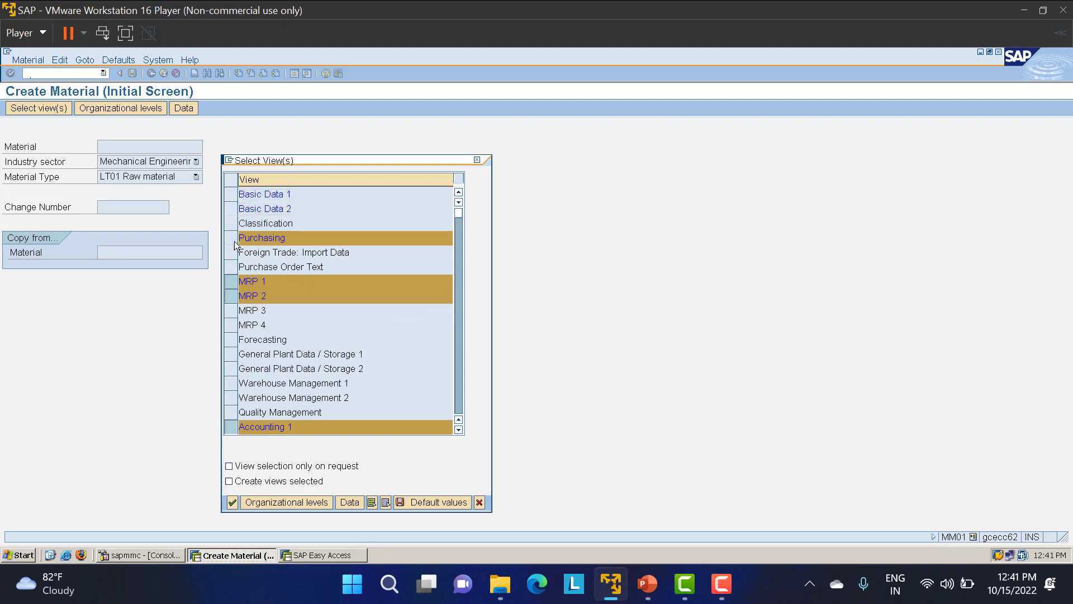
click(234, 238)
click(234, 282)
click(233, 297)
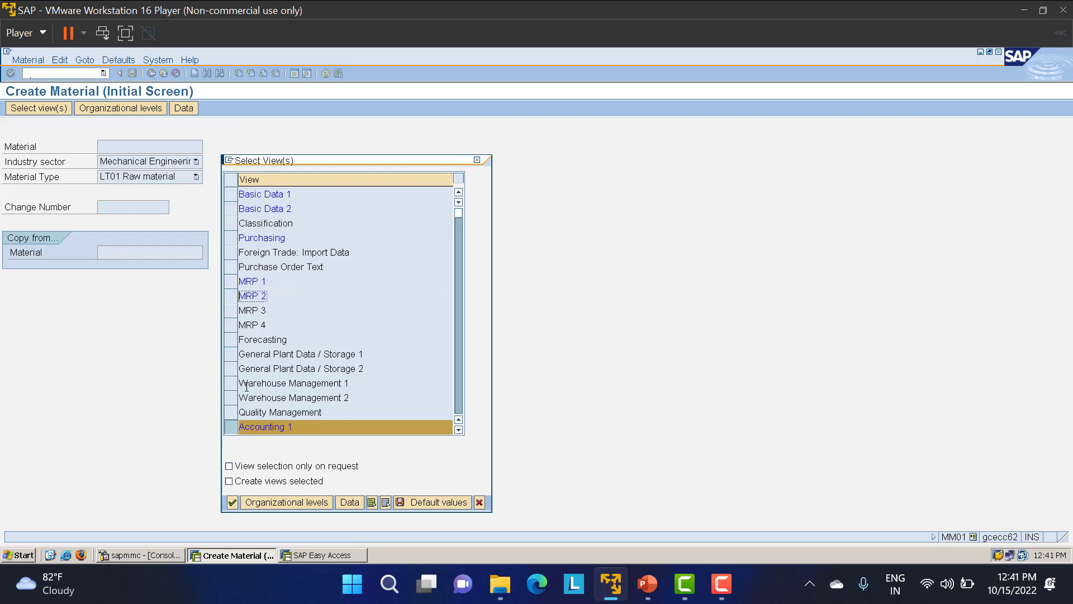
click(231, 427)
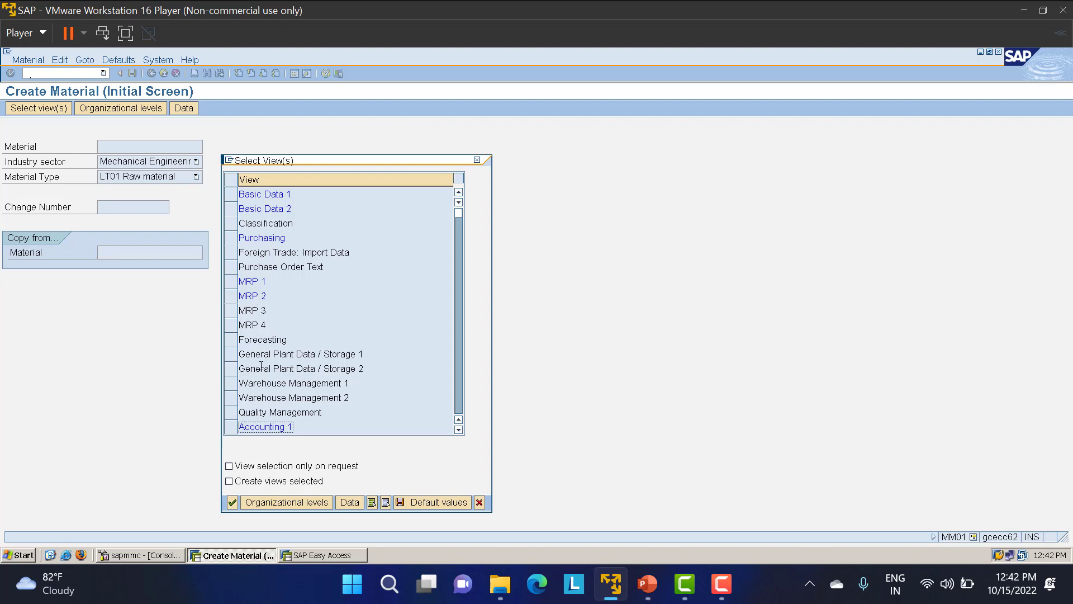
Step: Look through the full list of views offered for the LT01 Raw material type and close the view selection
scroll(266, 370, down, 2)
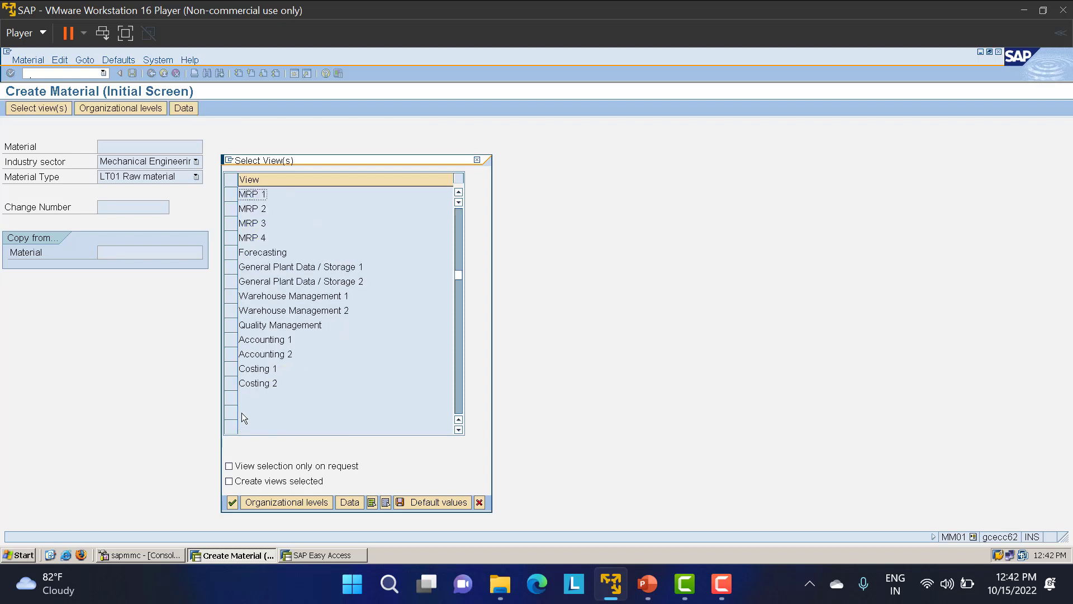
scroll(269, 358, up, 2)
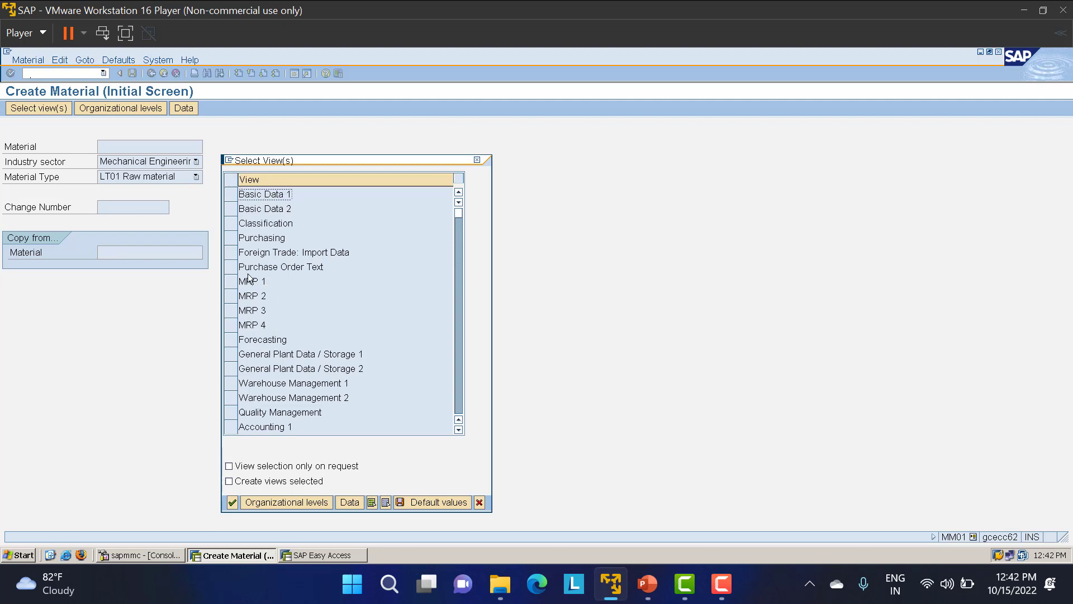
click(478, 159)
Step: Switch to the second SAP session and open the material types configuration with transaction code OMS2
click(314, 555)
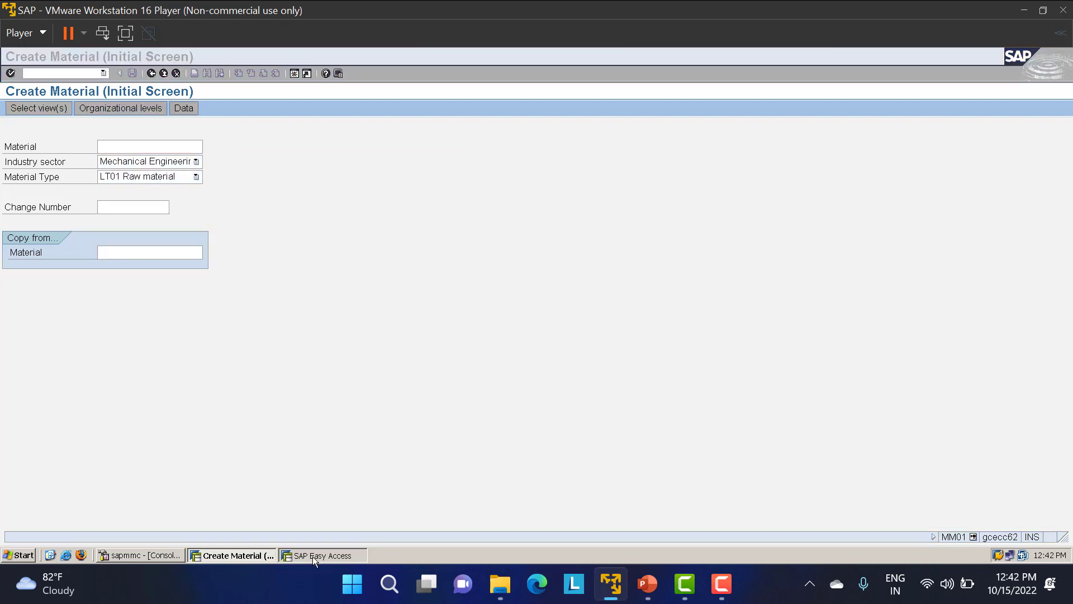
click(67, 73)
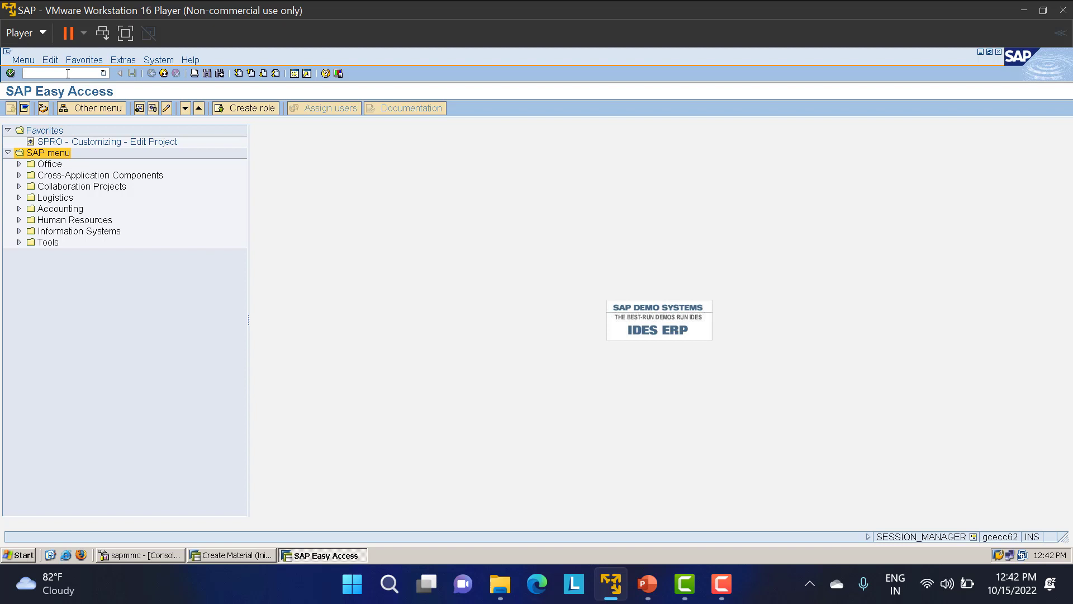
text(mm01)
key(Return)
Step: Open the details of material type LROH, LT01 Raw material
scroll(226, 236, down, 4)
scroll(234, 246, down, 5)
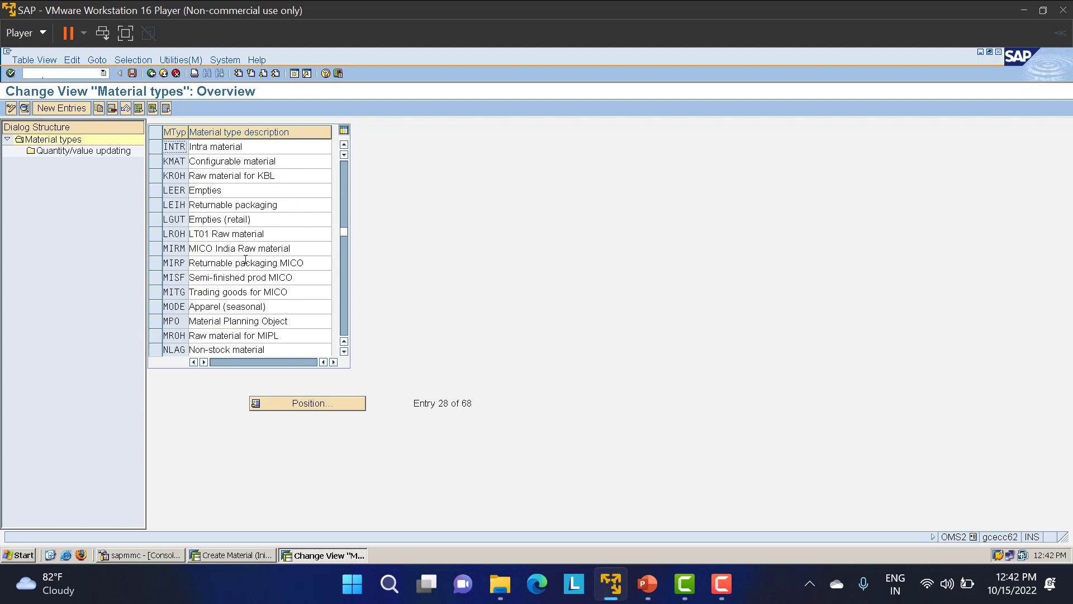
click(155, 233)
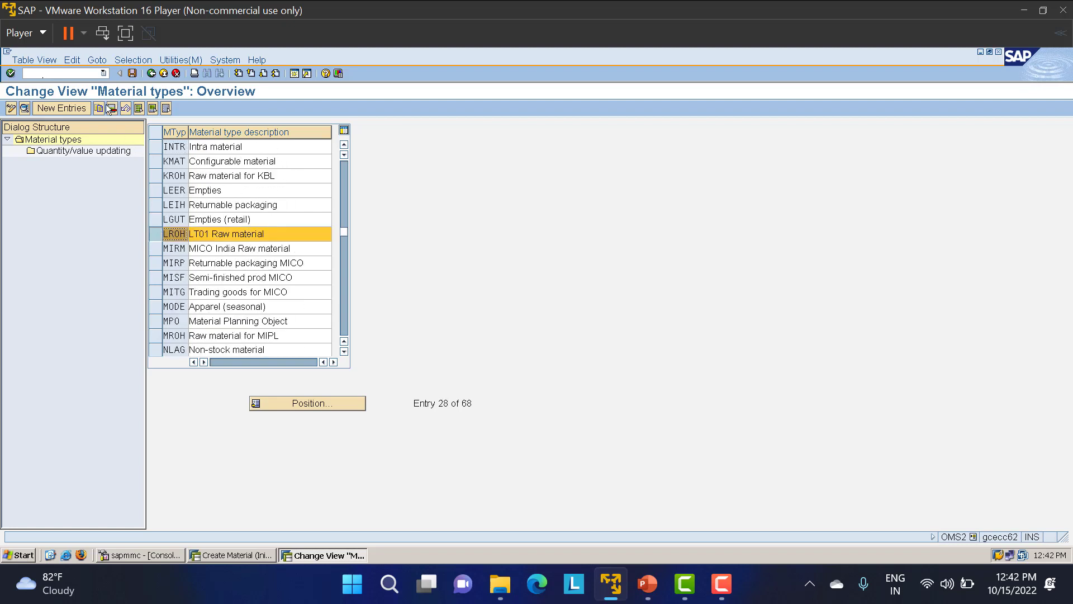
click(24, 109)
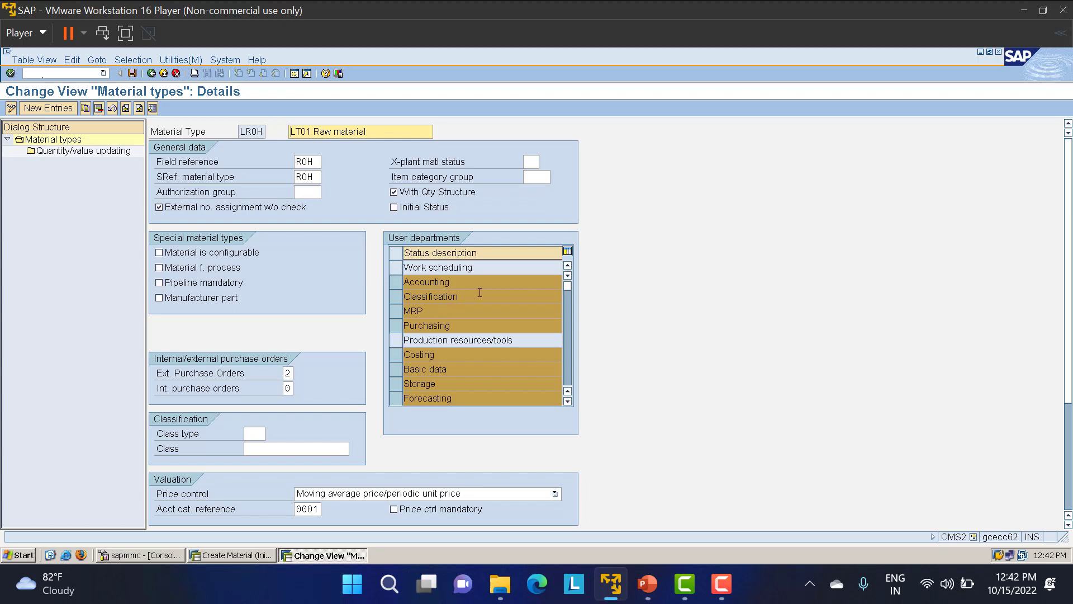
Step: Examine which user departments are selected for the LT01 Raw material type, including Work scheduling, Production resources/tools and Sales
scroll(475, 292, down, 5)
scroll(481, 293, up, 2)
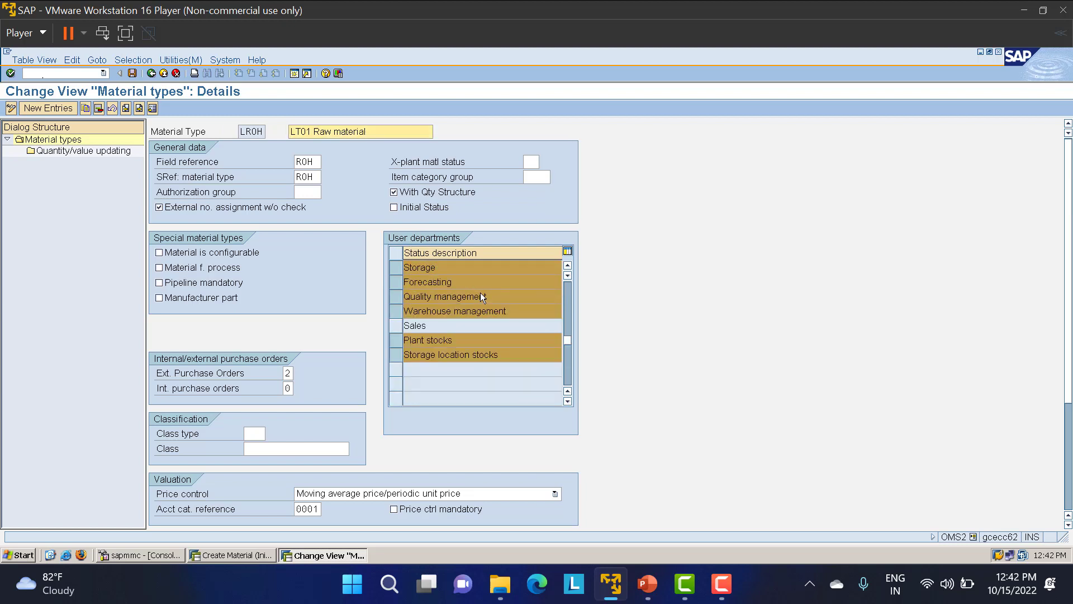
scroll(480, 293, up, 3)
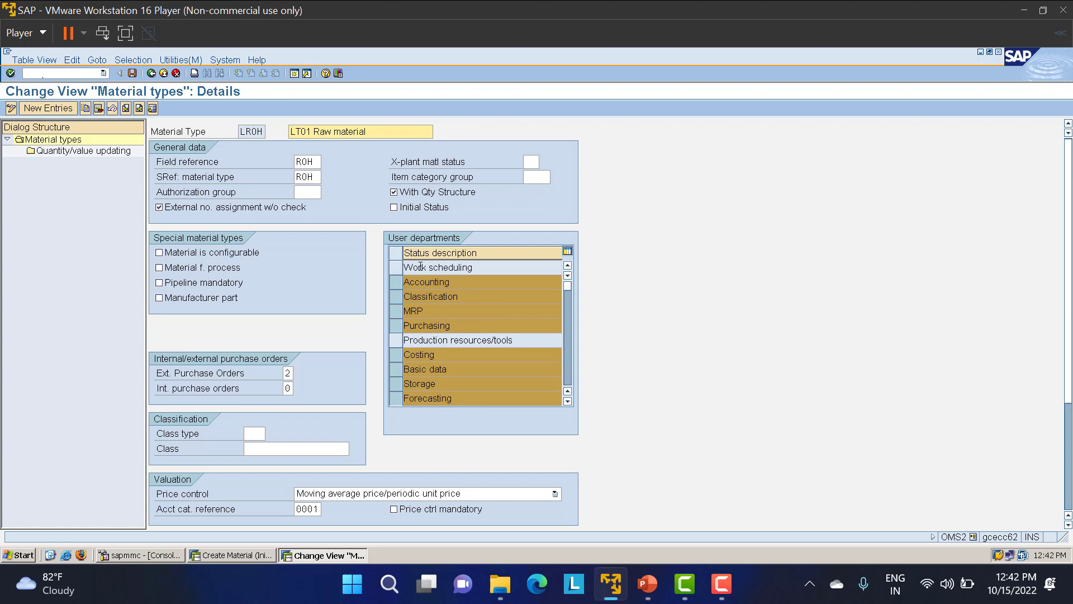
scroll(481, 276, down, 2)
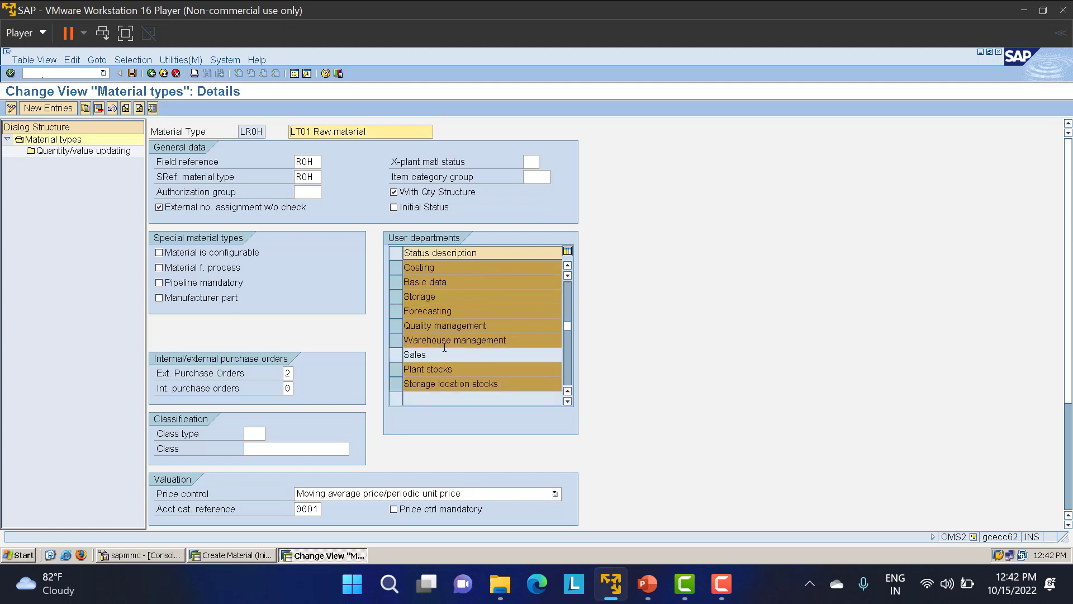
scroll(420, 297, up, 2)
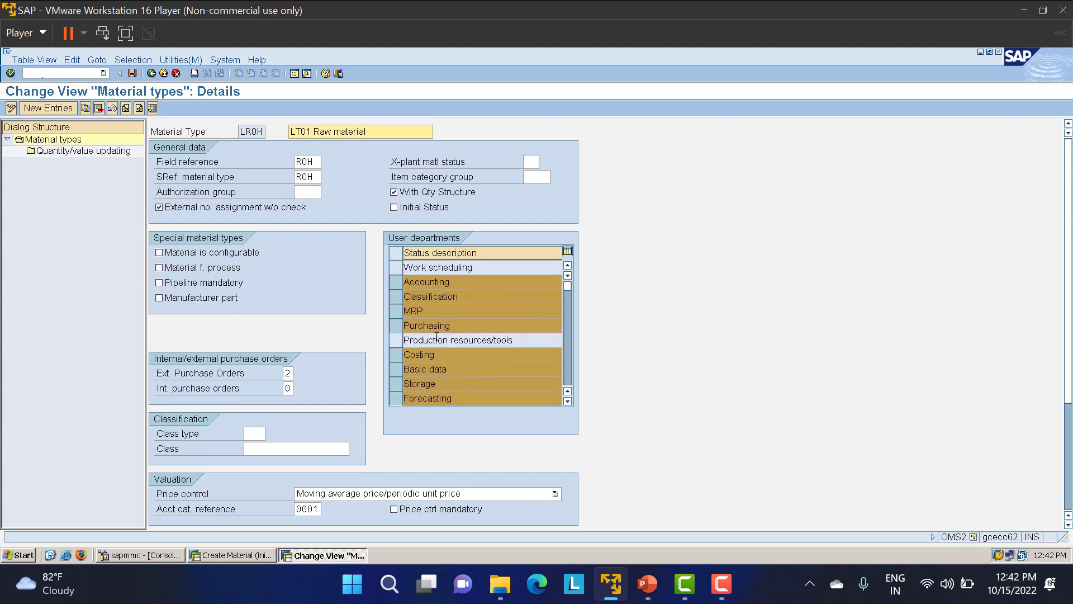
scroll(441, 332, down, 2)
scroll(441, 332, down, 2)
scroll(441, 329, up, 4)
scroll(442, 321, down, 3)
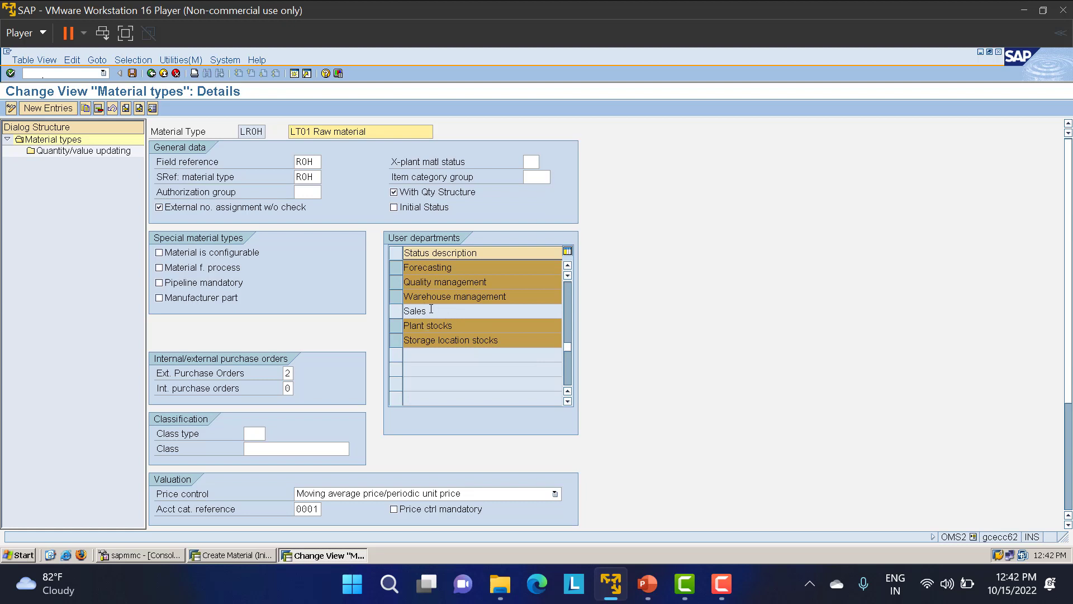
Step: Select the Sales user department for material type LROH and save the change under customizing request ECCK900061
drag(430, 311, 398, 311)
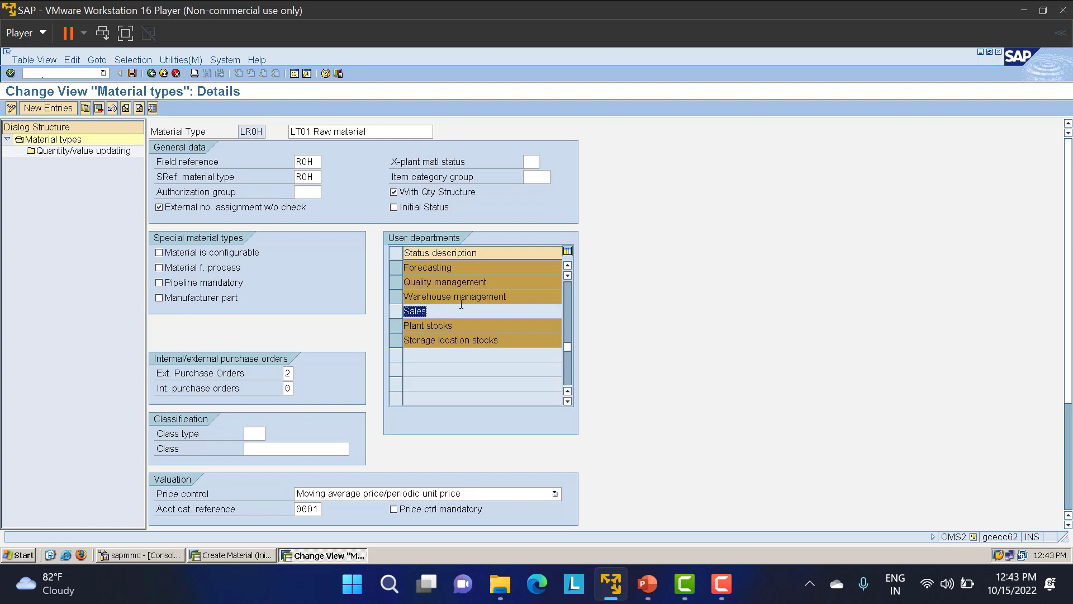
click(396, 311)
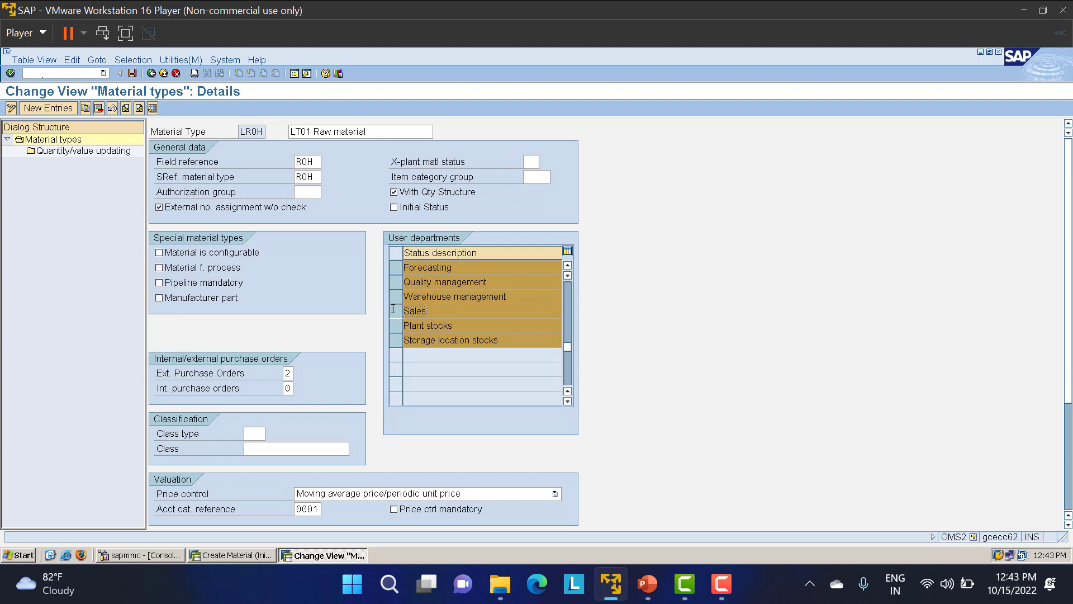
click(132, 72)
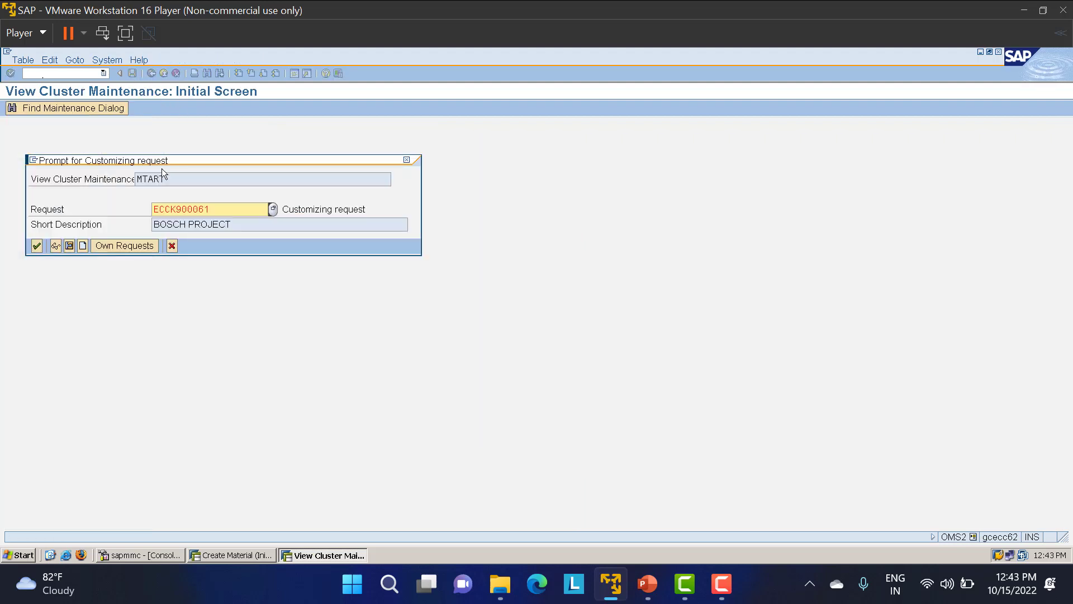
click(36, 246)
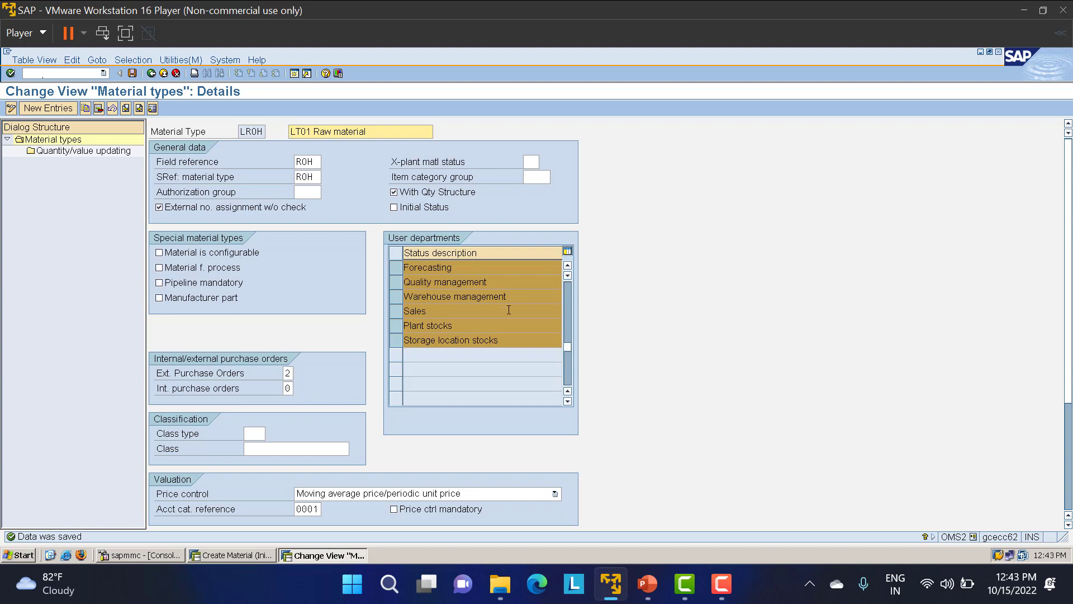
Step: Return to the Create Material session, restart MM01 and open the view selection for LT01 Raw material
click(234, 556)
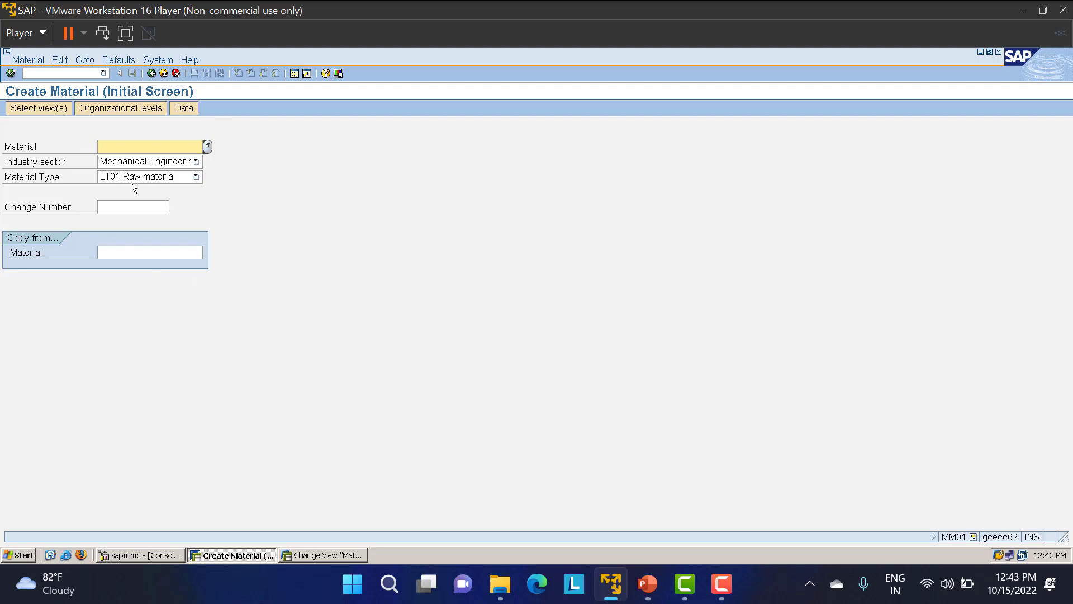
click(73, 73)
click(150, 73)
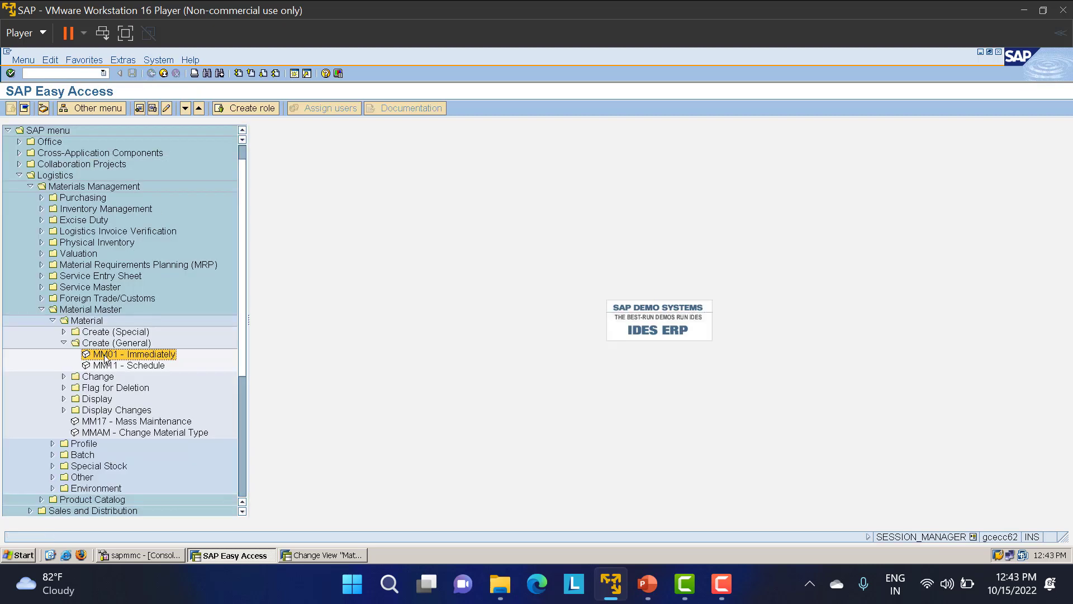
double_click(104, 355)
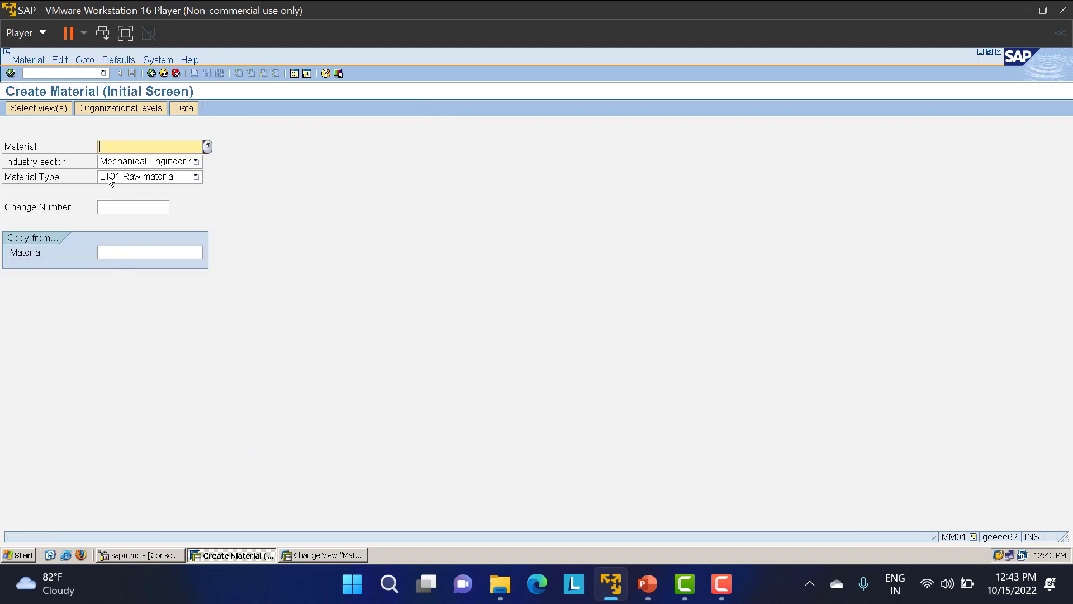
key(Return)
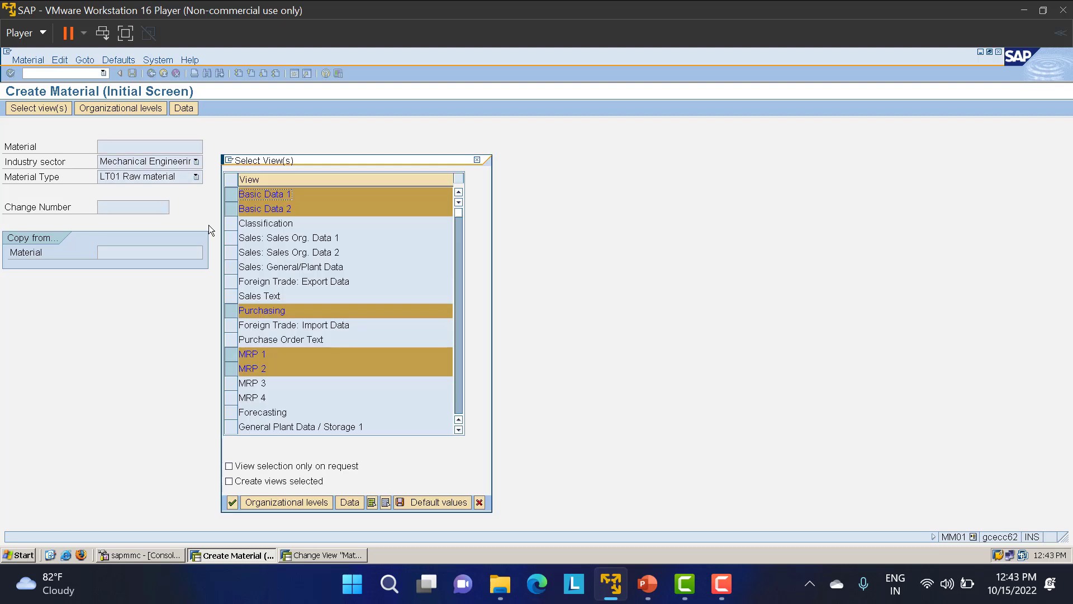
Step: Reduce the view selection to Sales Org. Data 1 and 2, Sales: General/Plant Data and Sales Text, and close it without accepting
click(231, 238)
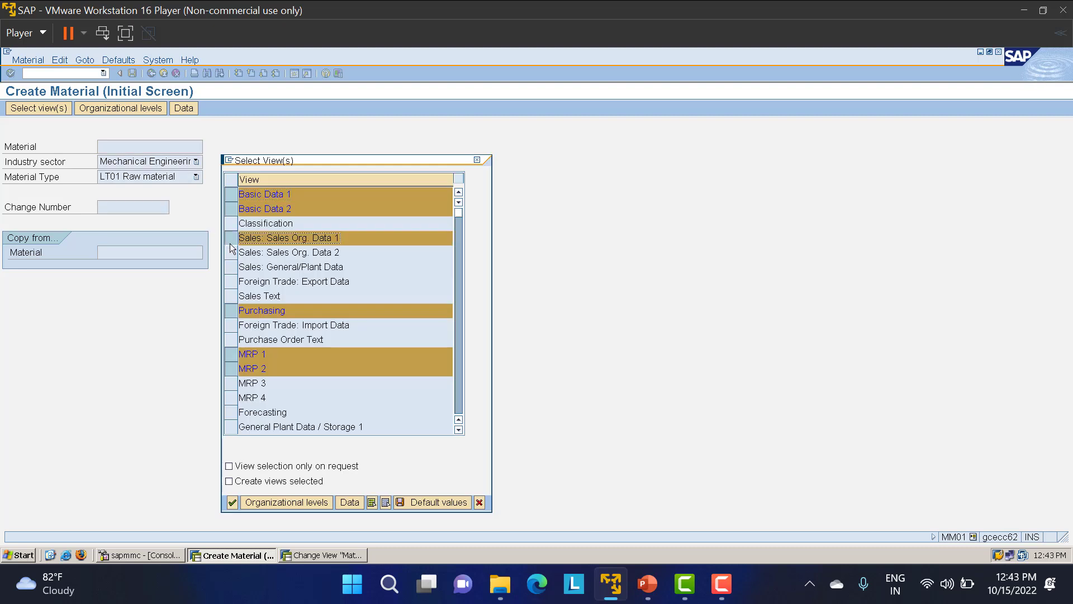
click(231, 252)
click(231, 268)
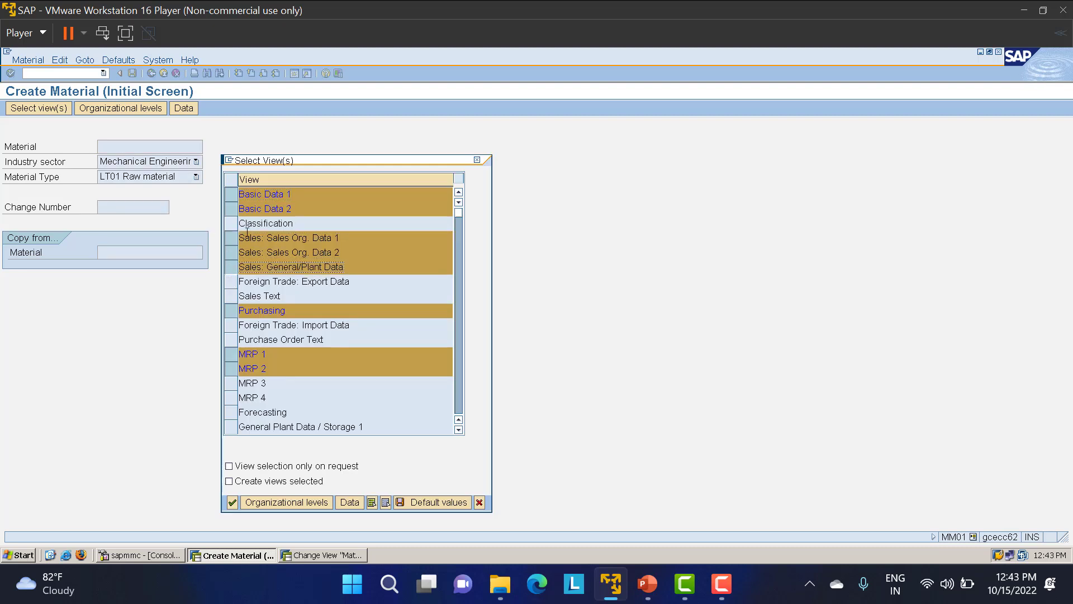
click(233, 297)
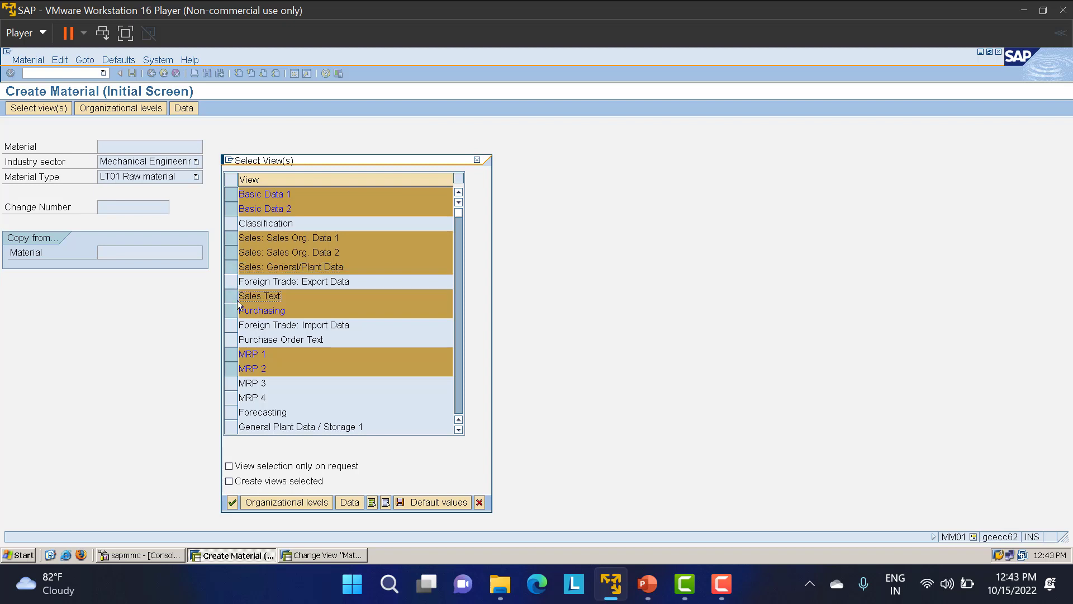
click(232, 312)
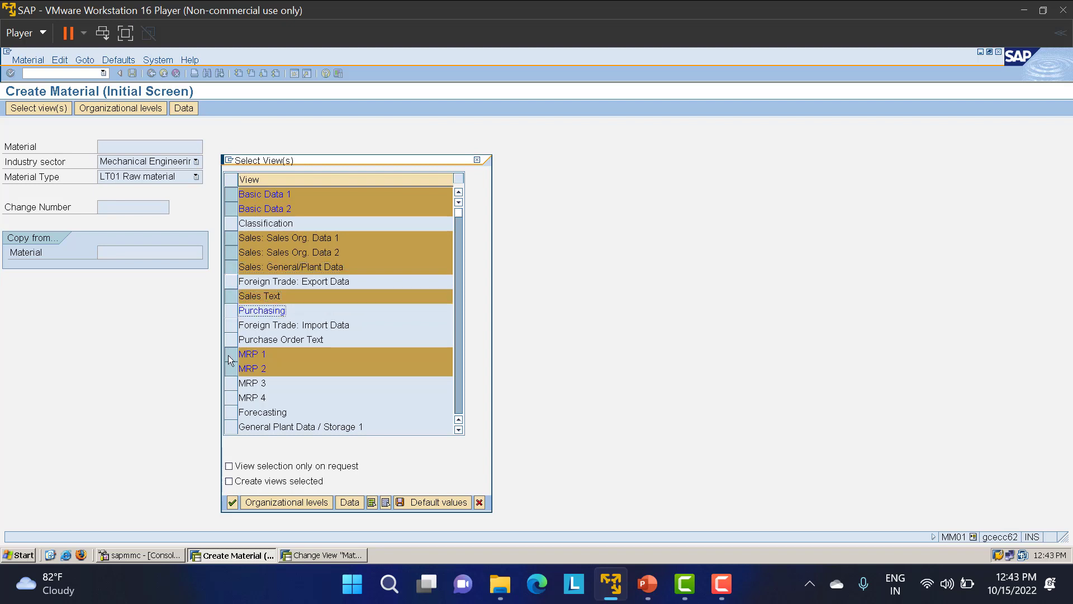
click(228, 354)
click(227, 369)
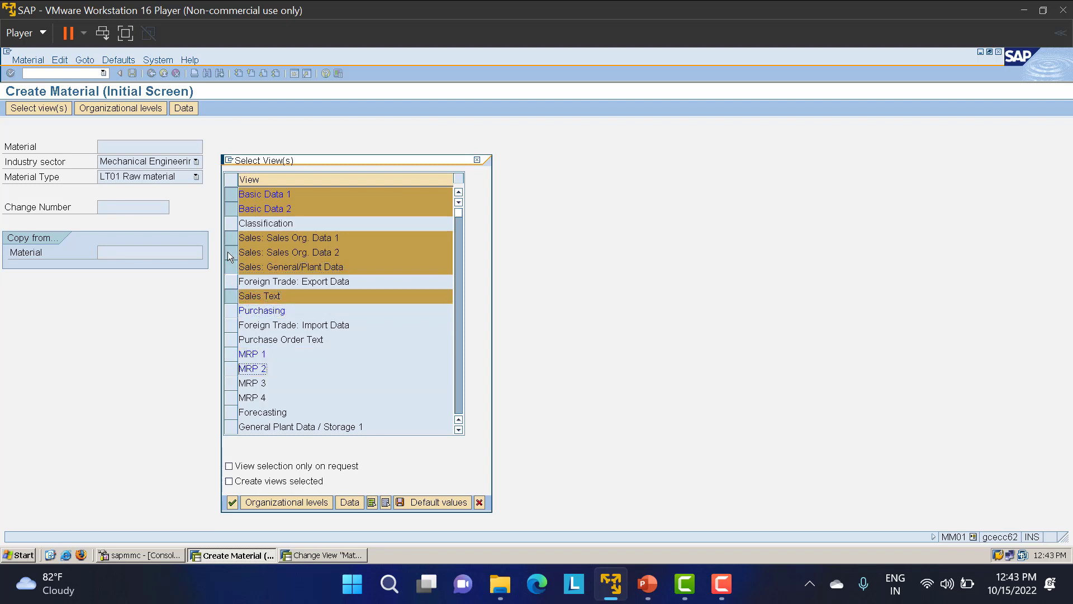
click(229, 209)
click(229, 195)
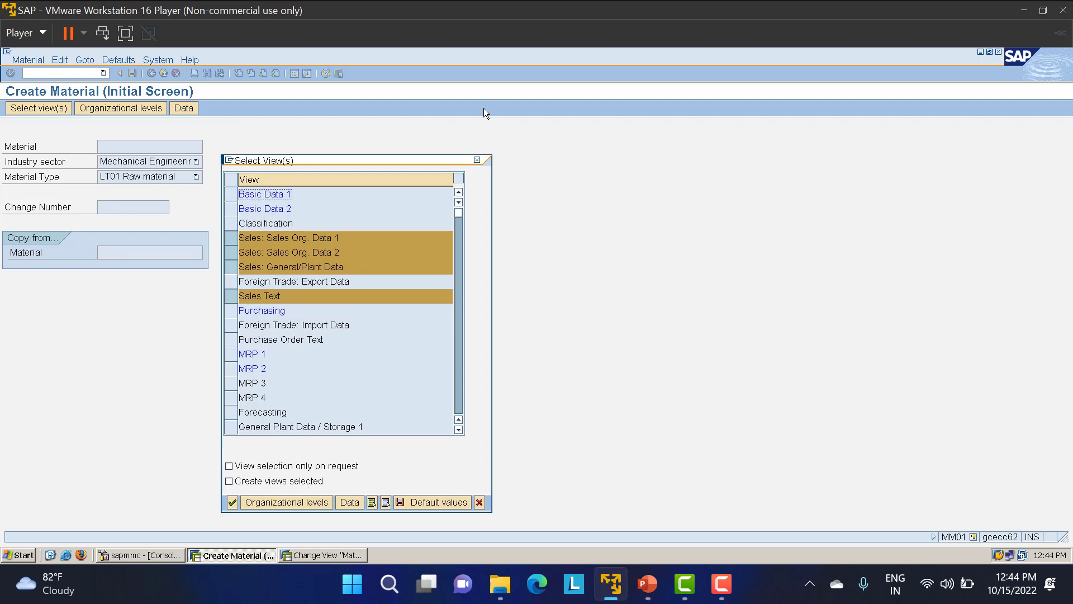
click(478, 160)
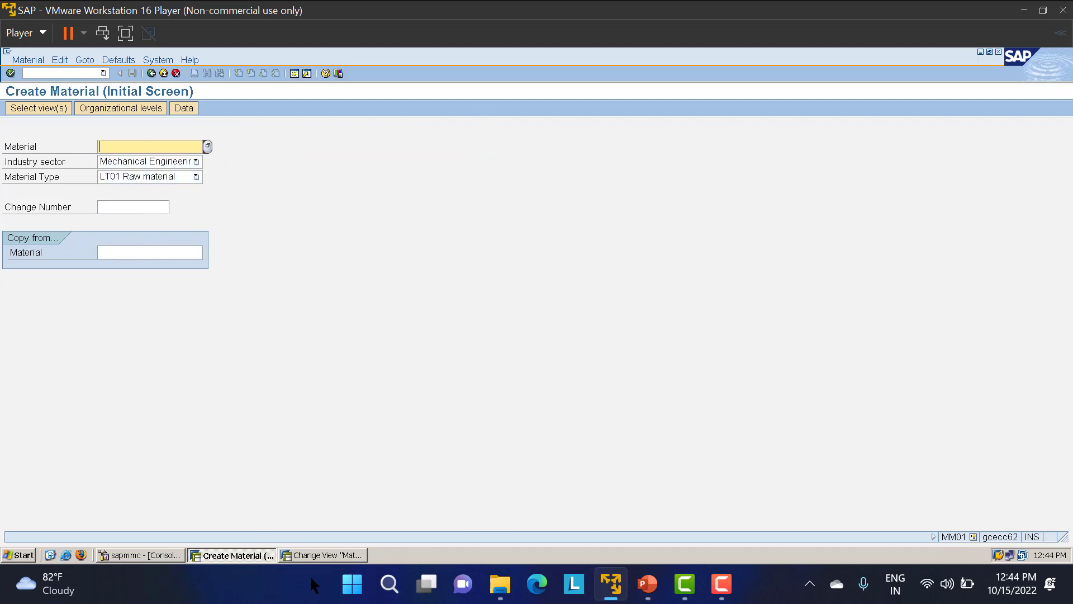
Step: Deselect the Sales user department for material type LROH in the OMS2 session, save the change and leave the transaction
click(326, 555)
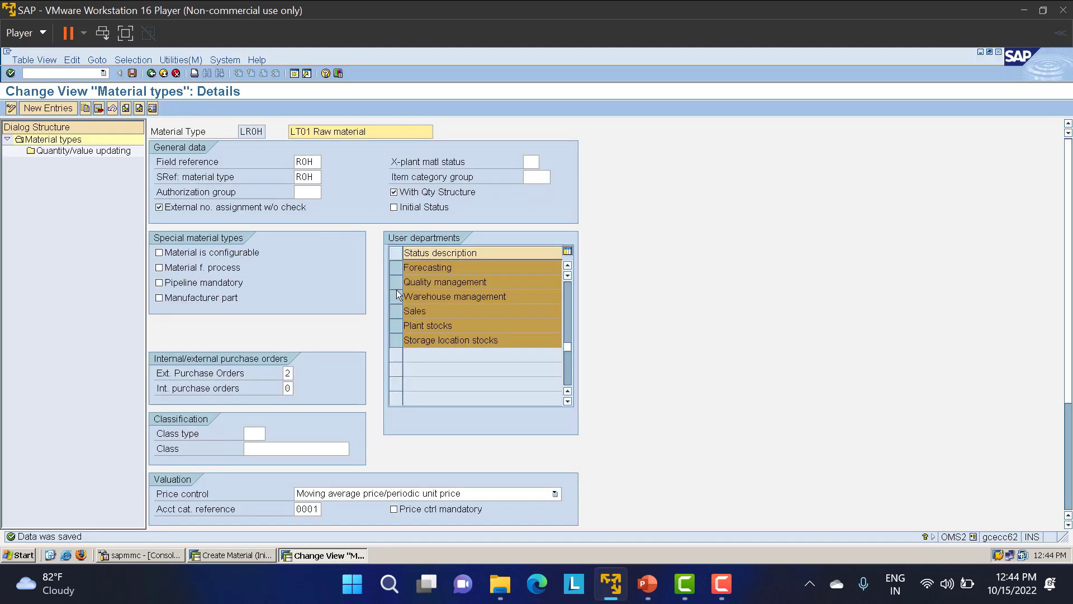
click(396, 310)
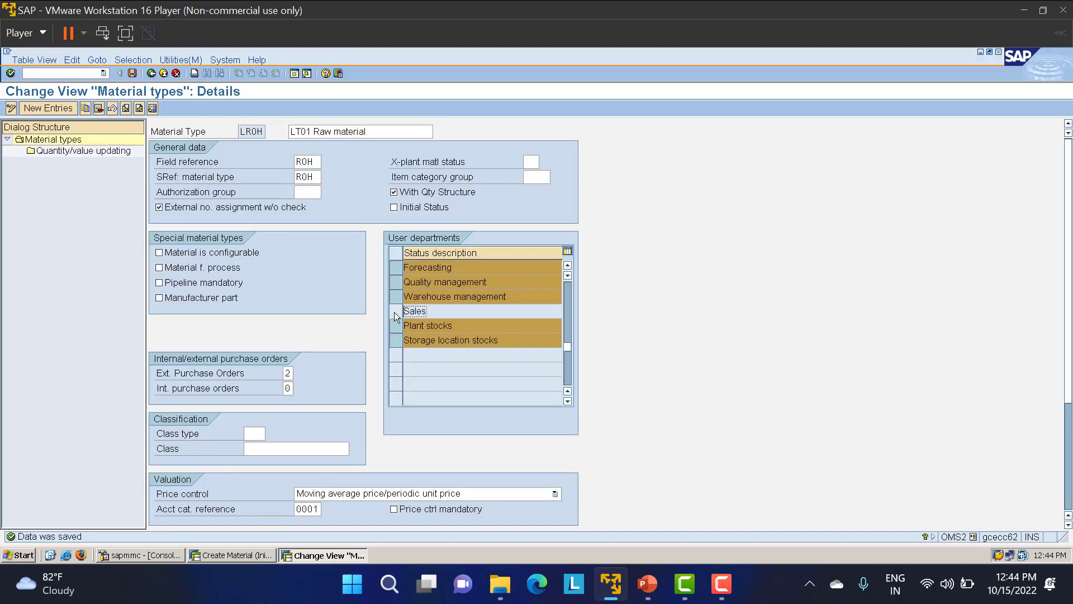
click(132, 74)
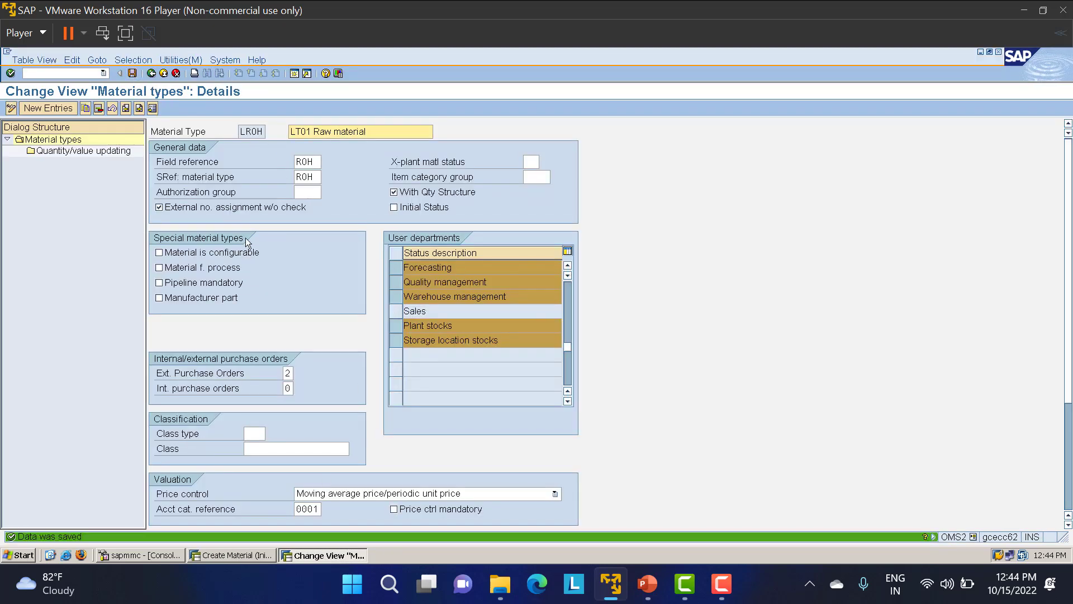
click(152, 73)
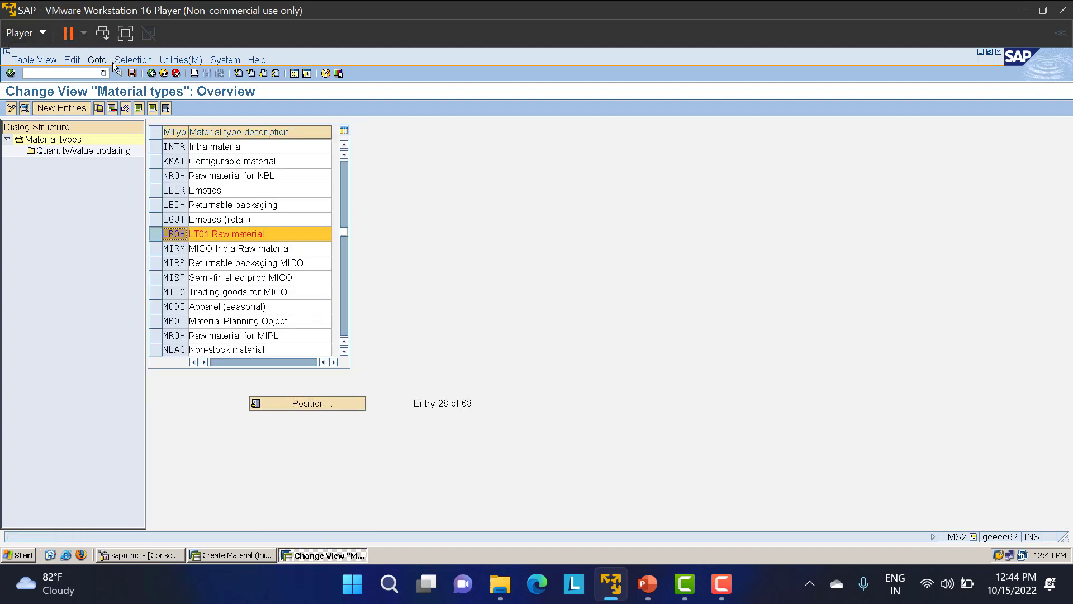
click(151, 73)
Step: Restart MM01 with /nmm01 in the Create Material session and look through the views offered for LT01 Raw material
click(239, 557)
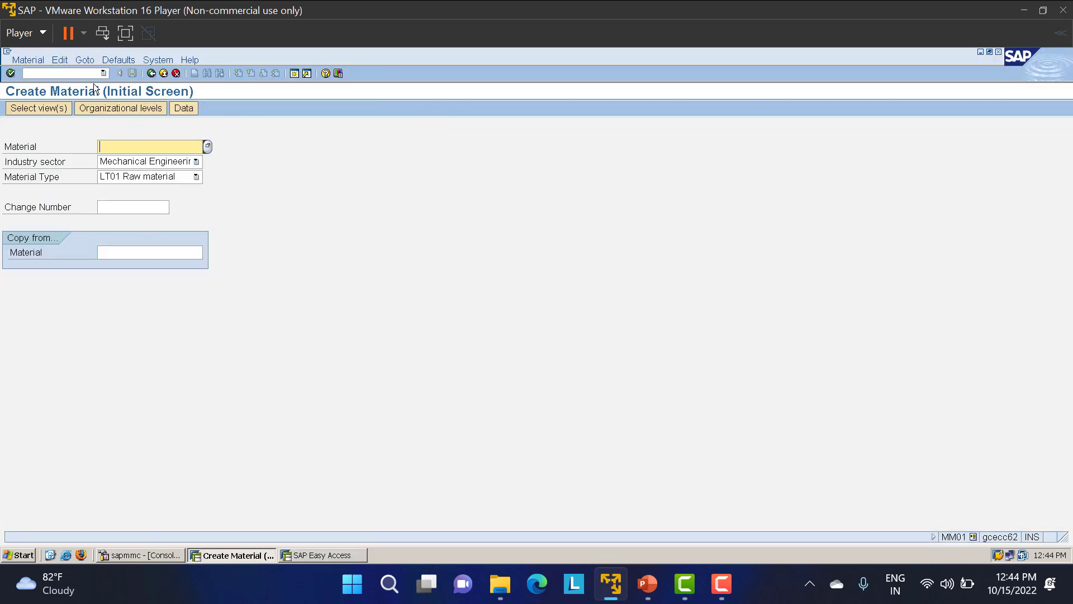
click(72, 73)
text(/n)
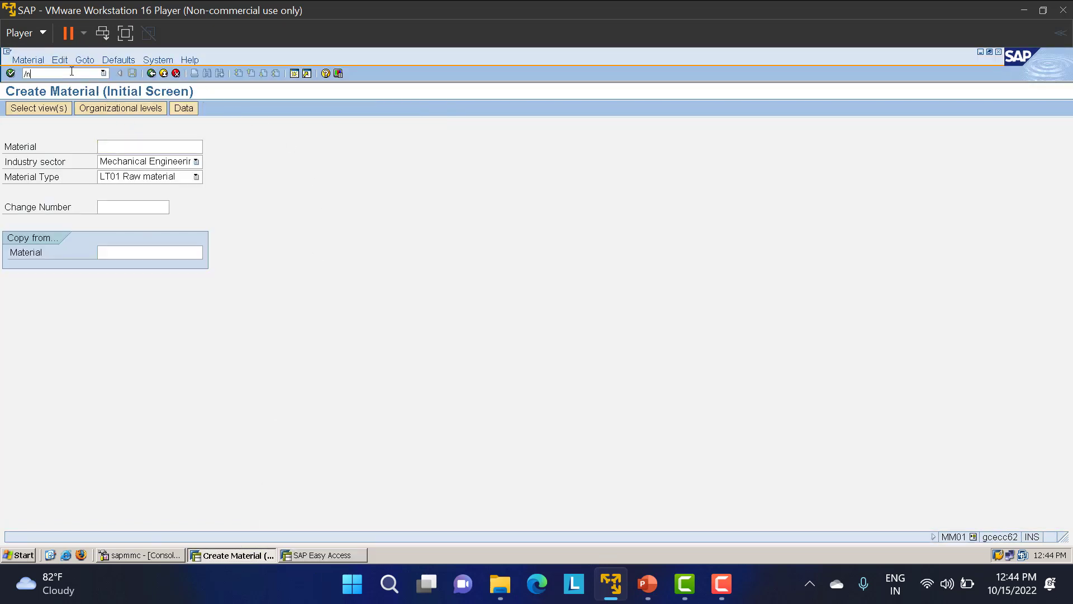
text(mm01)
key(Return)
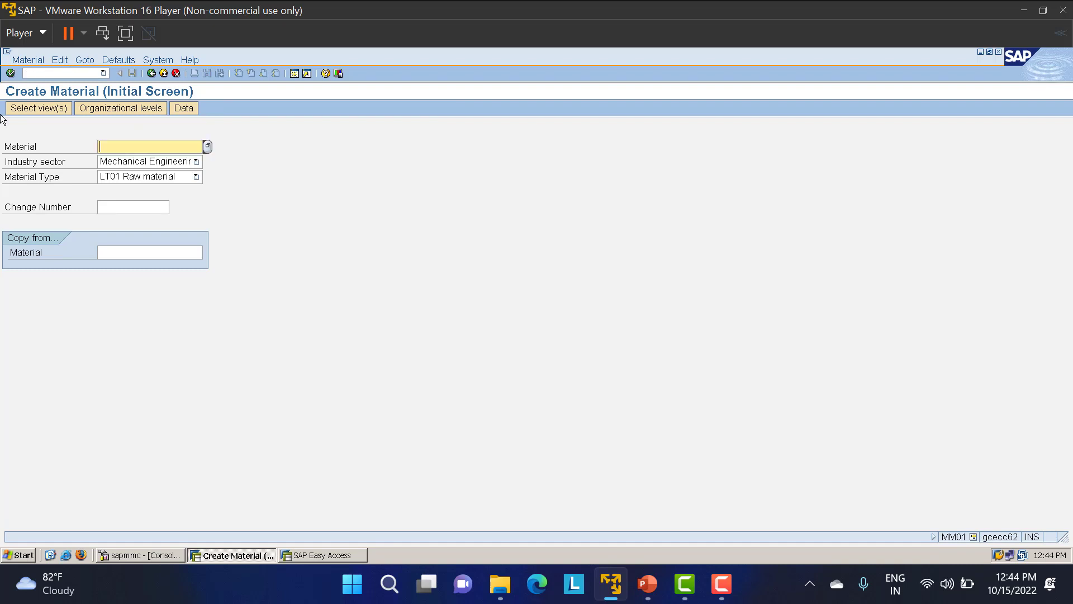
key(Return)
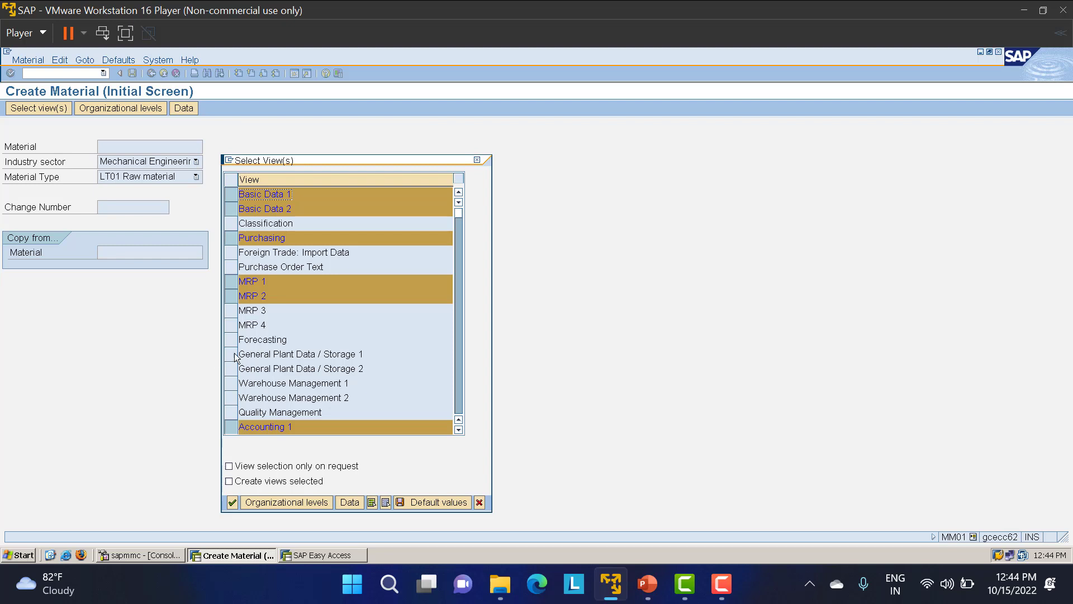
scroll(290, 362, down, 2)
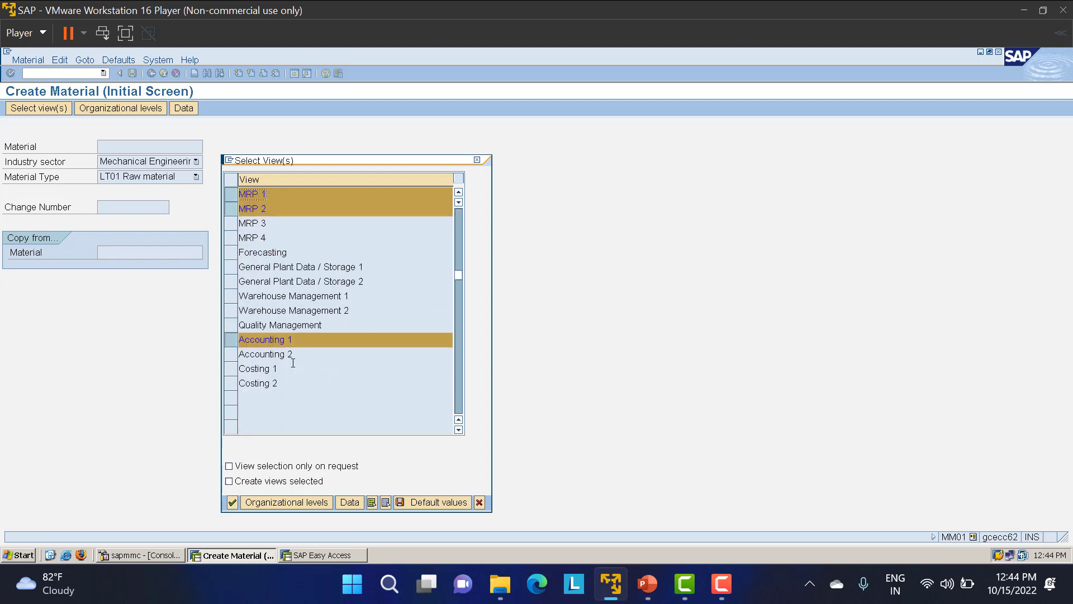
scroll(300, 349, up, 1)
scroll(279, 312, up, 1)
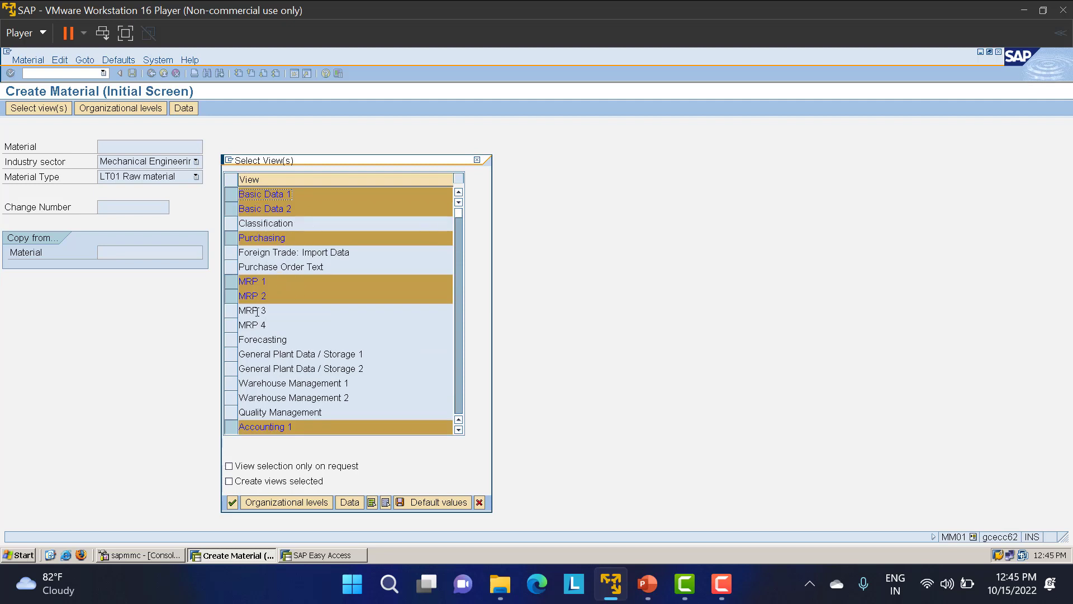
Step: Accept the preselected views and set the organizational levels to plant LT01 and storage location LT01
click(232, 502)
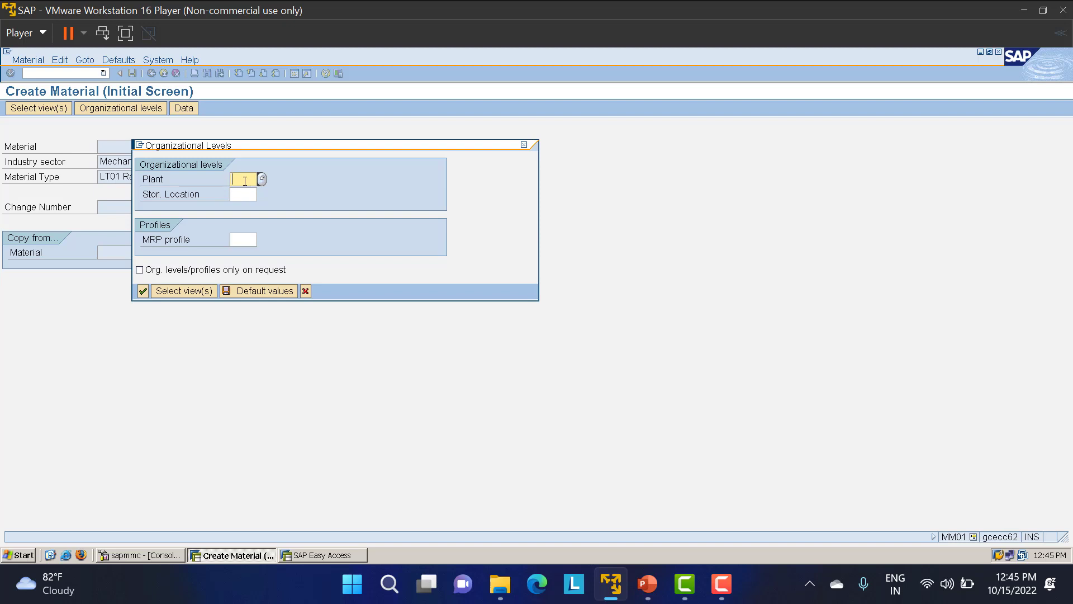
text(lt01)
key(Tab)
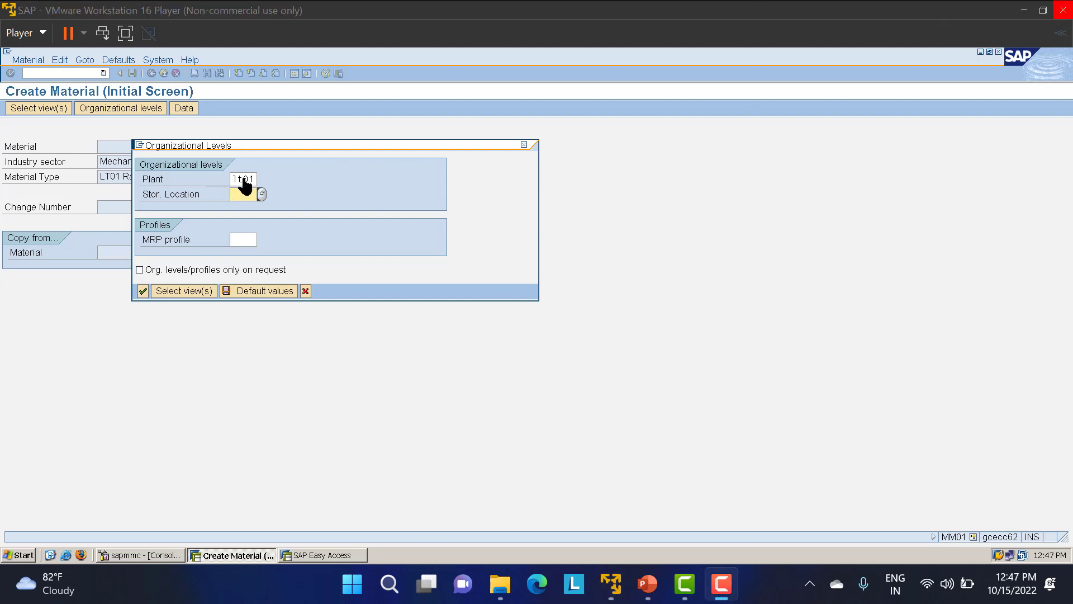
click(243, 196)
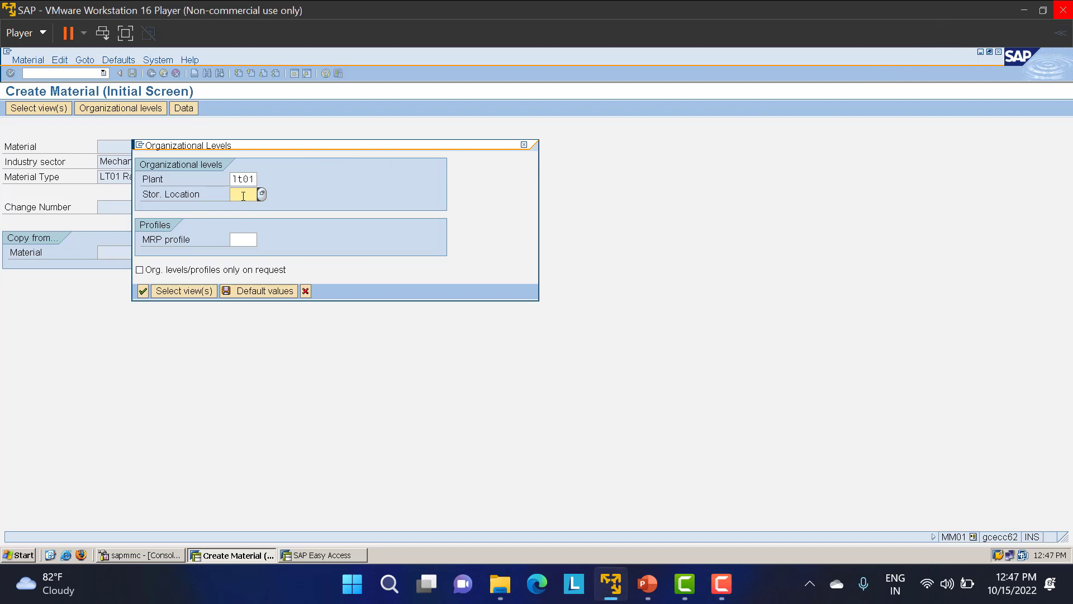
text(LT01)
click(144, 291)
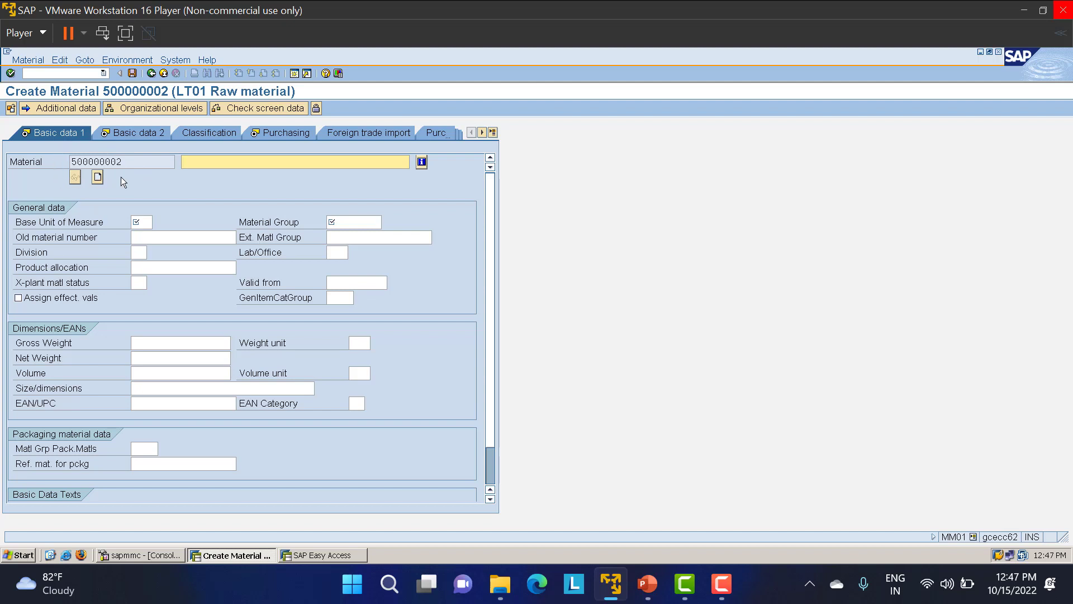
Step: Enter LT01 RAW MATERIAL as the material description in Basic data 1
drag(136, 162, 42, 165)
click(122, 162)
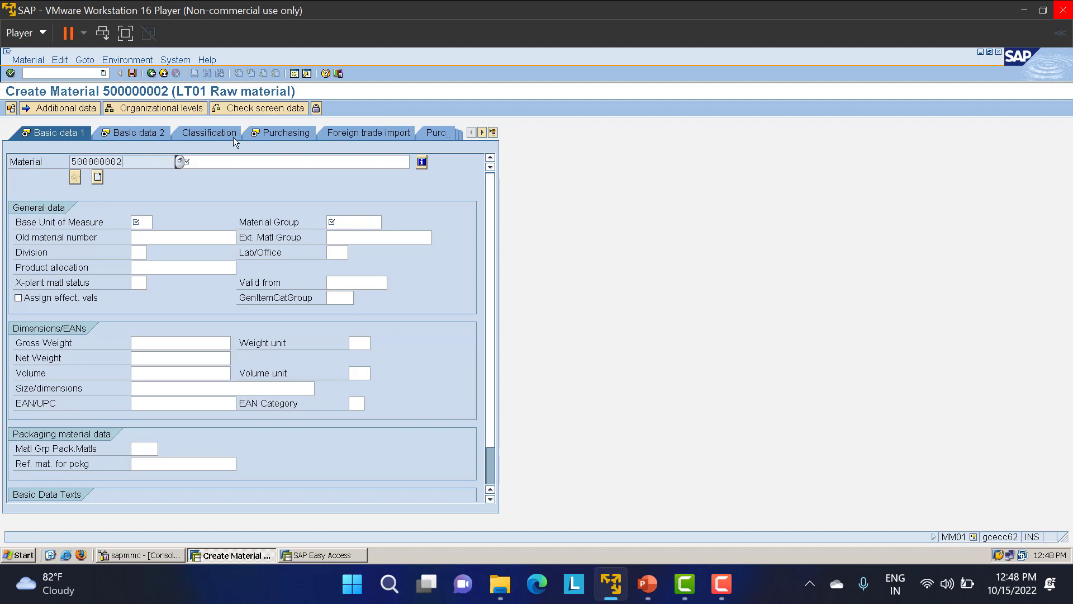
click(192, 160)
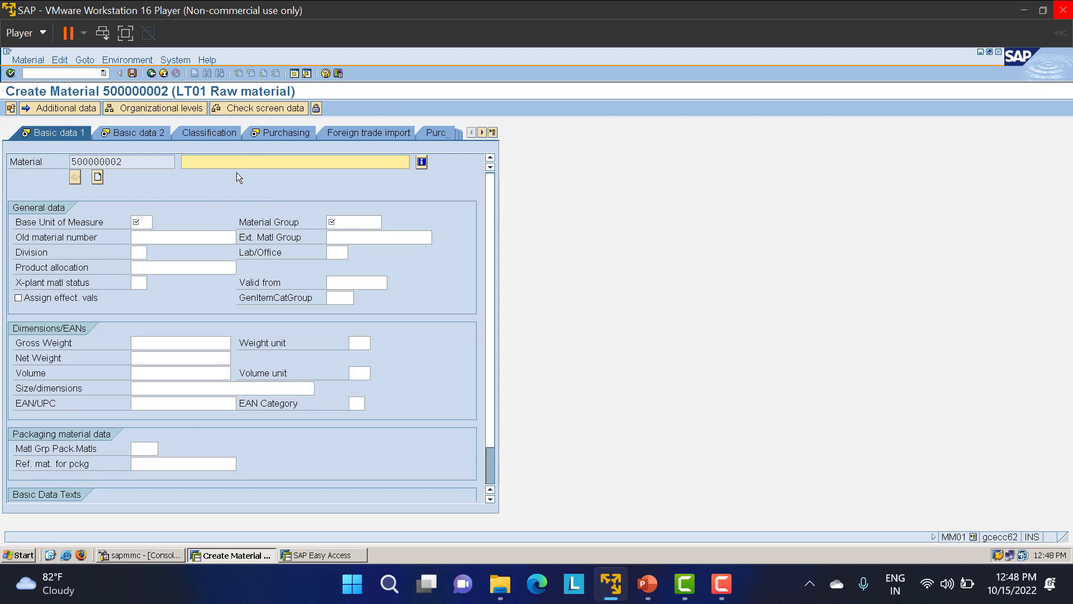
text(LT01 RAW MATERIAL)
drag(133, 166, 58, 163)
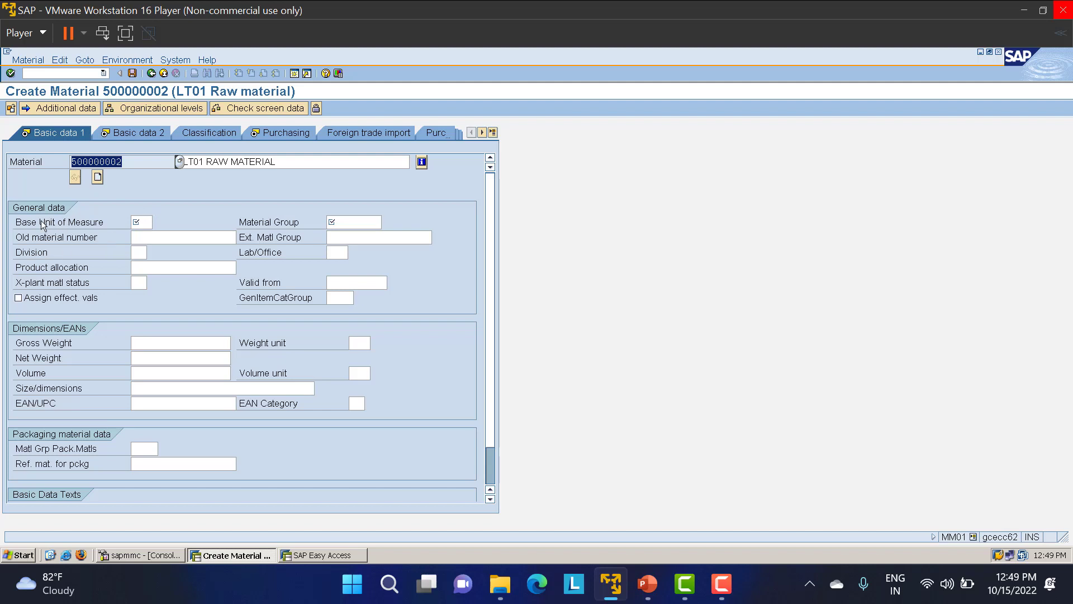
click(143, 222)
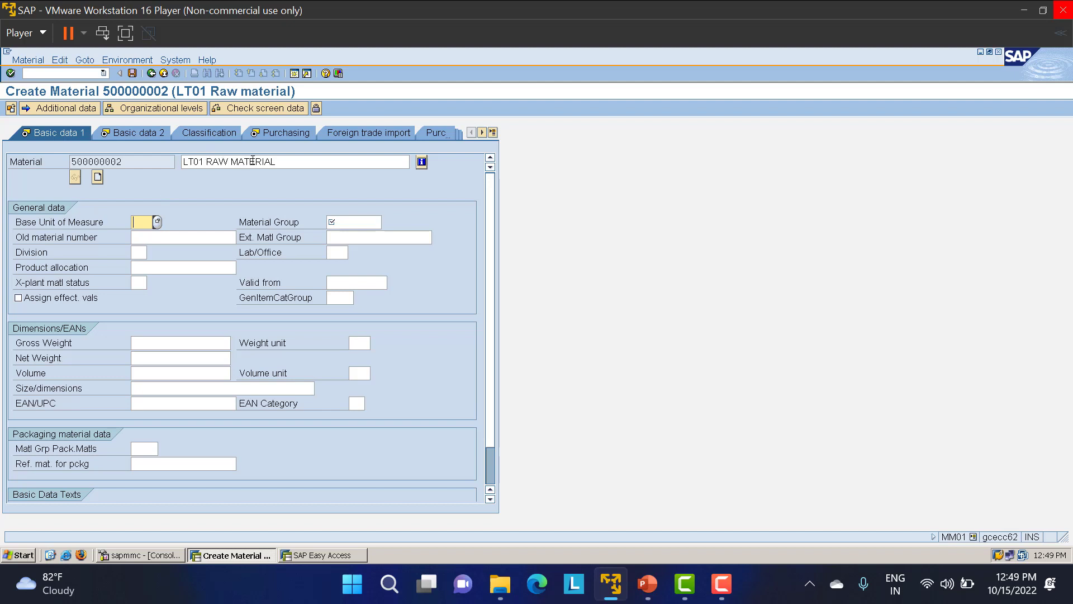
click(113, 161)
double_click(113, 162)
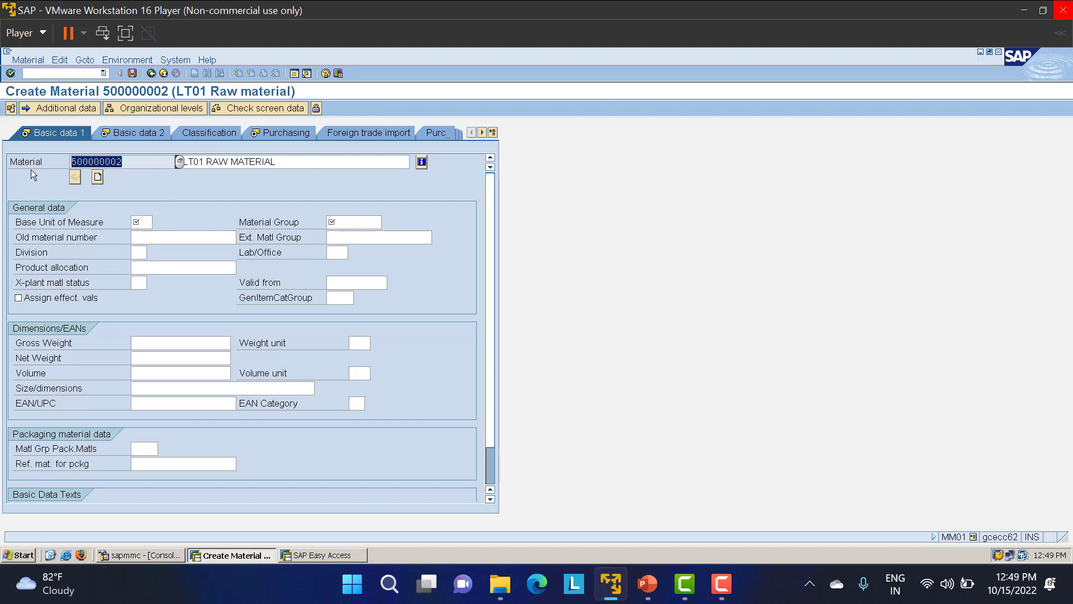
Step: Set the base unit of measure to EA (Each) from the list of commercial measurement units
click(147, 222)
click(159, 223)
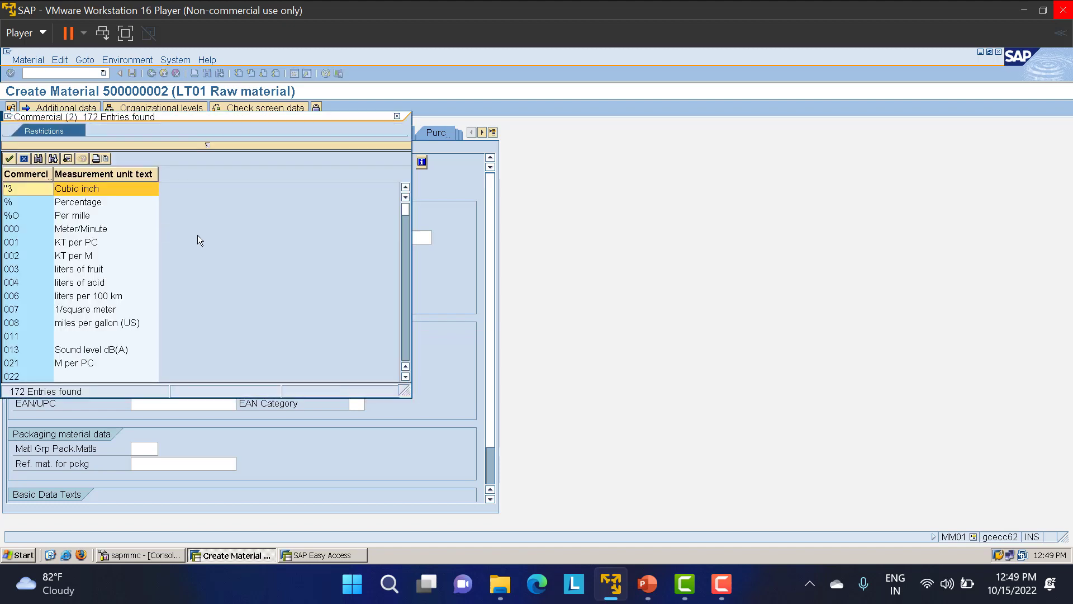
scroll(112, 226, down, 15)
scroll(111, 229, down, 15)
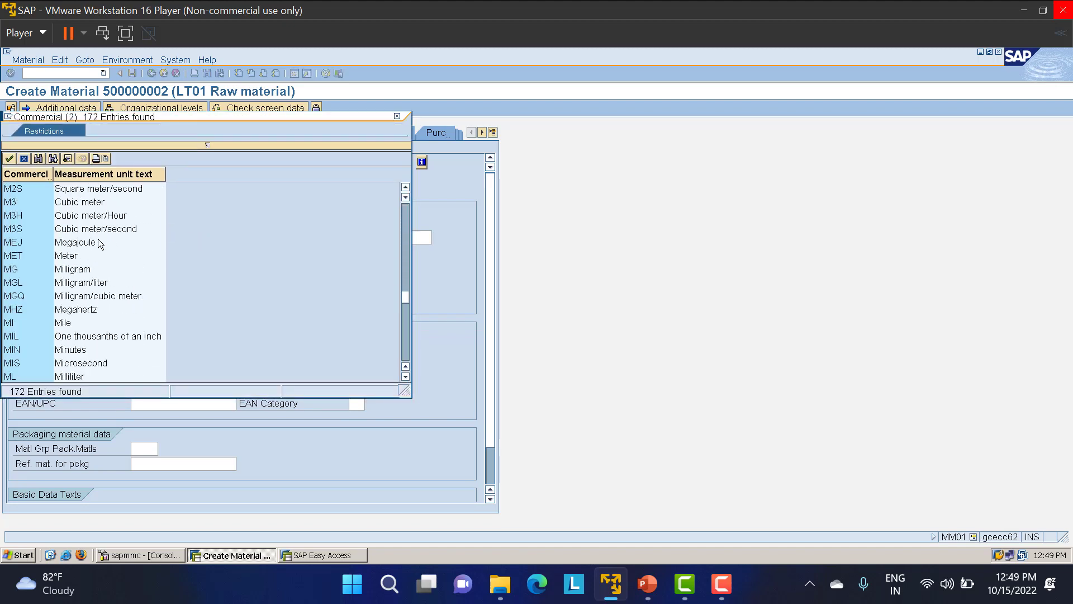
scroll(104, 242, down, 12)
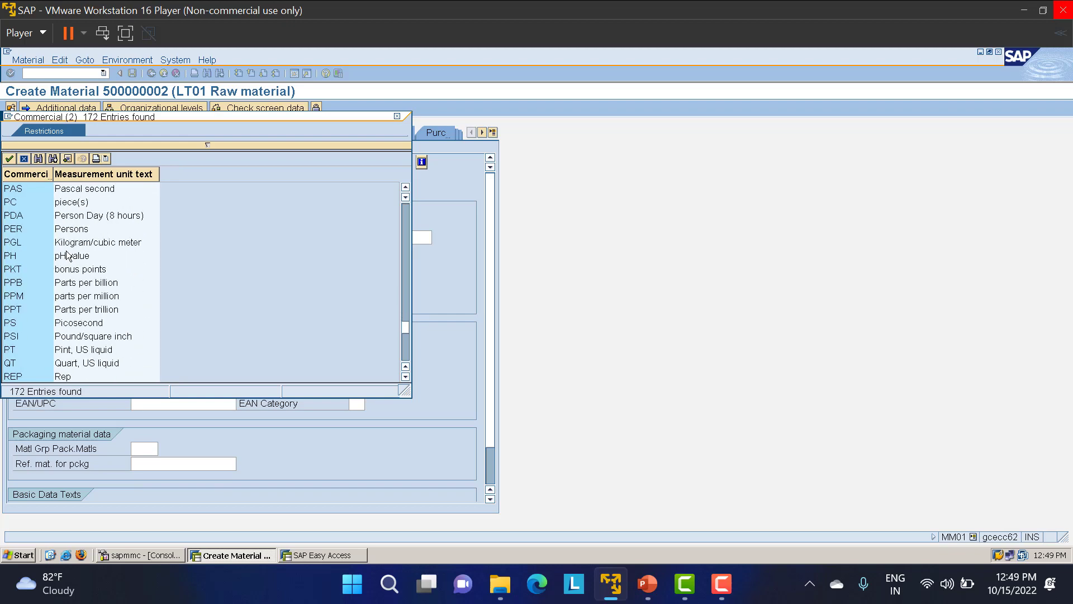
scroll(68, 257, down, 3)
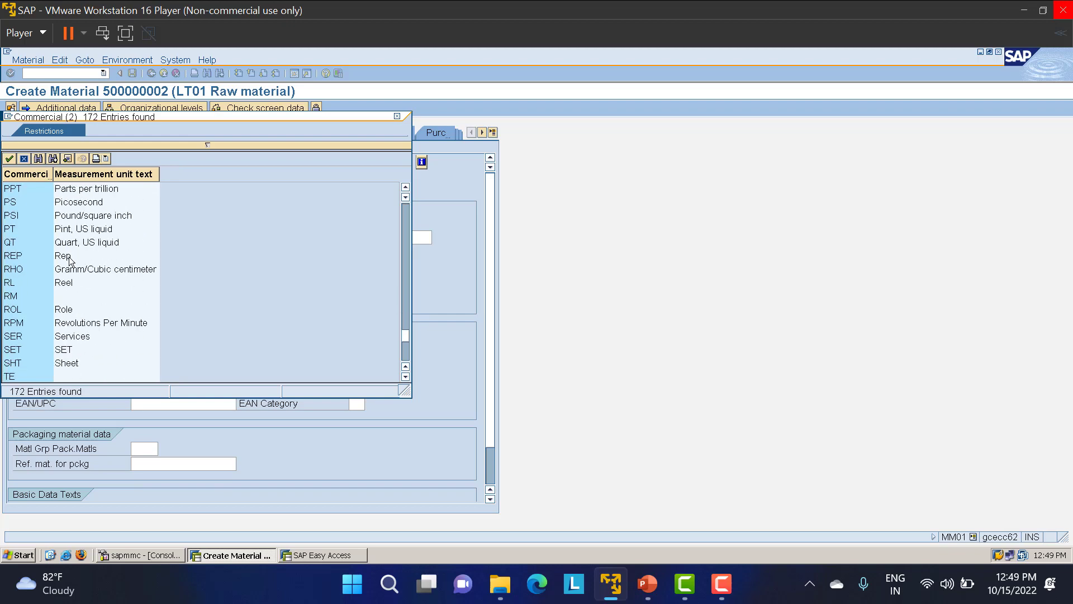
scroll(81, 285, up, 12)
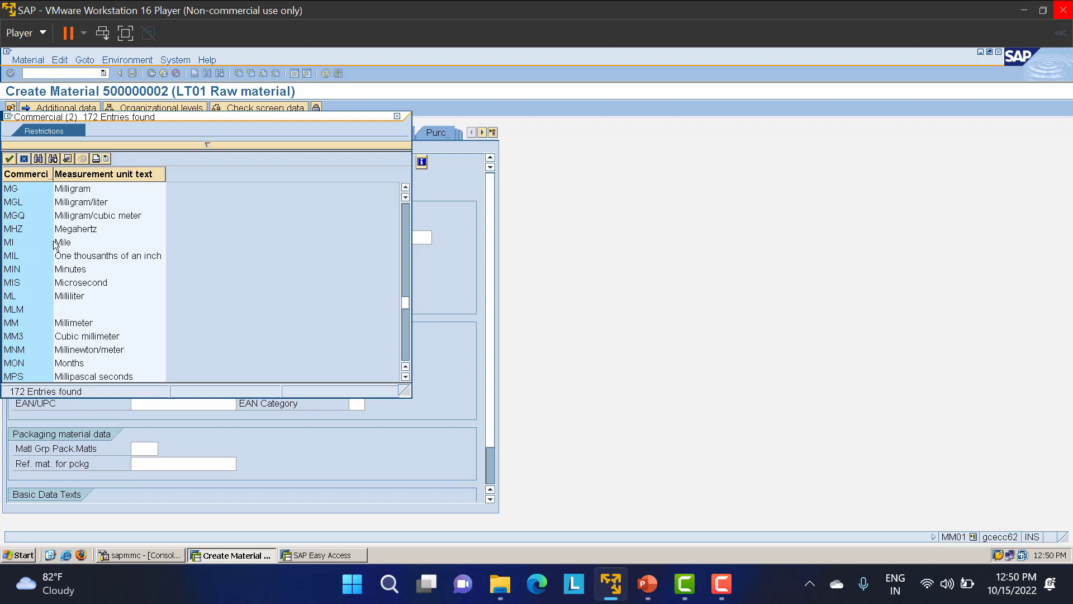
scroll(79, 253, up, 3)
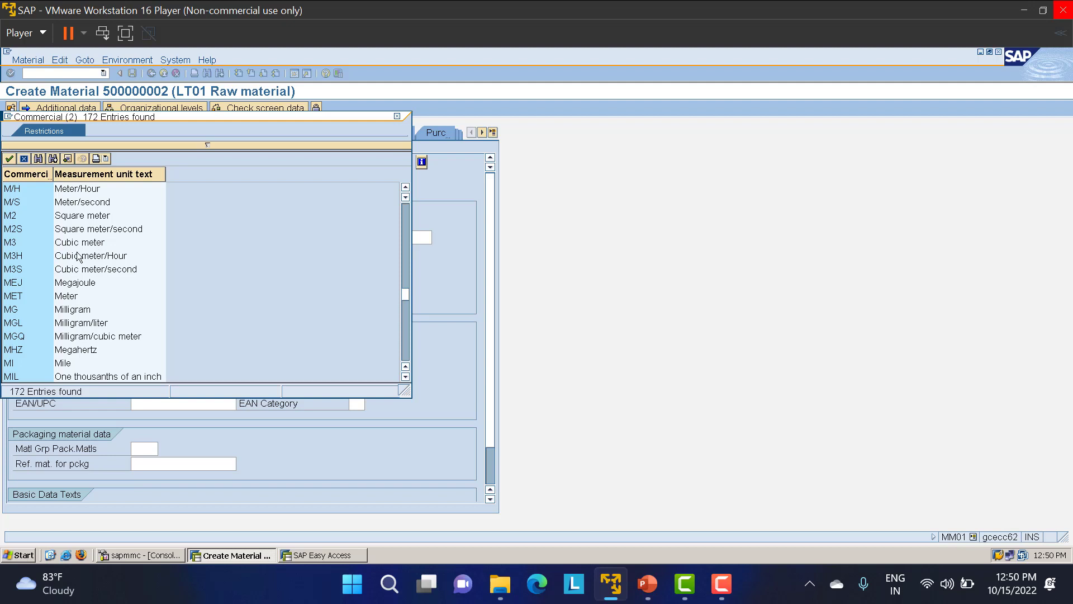
scroll(77, 267, up, 3)
scroll(76, 268, up, 1)
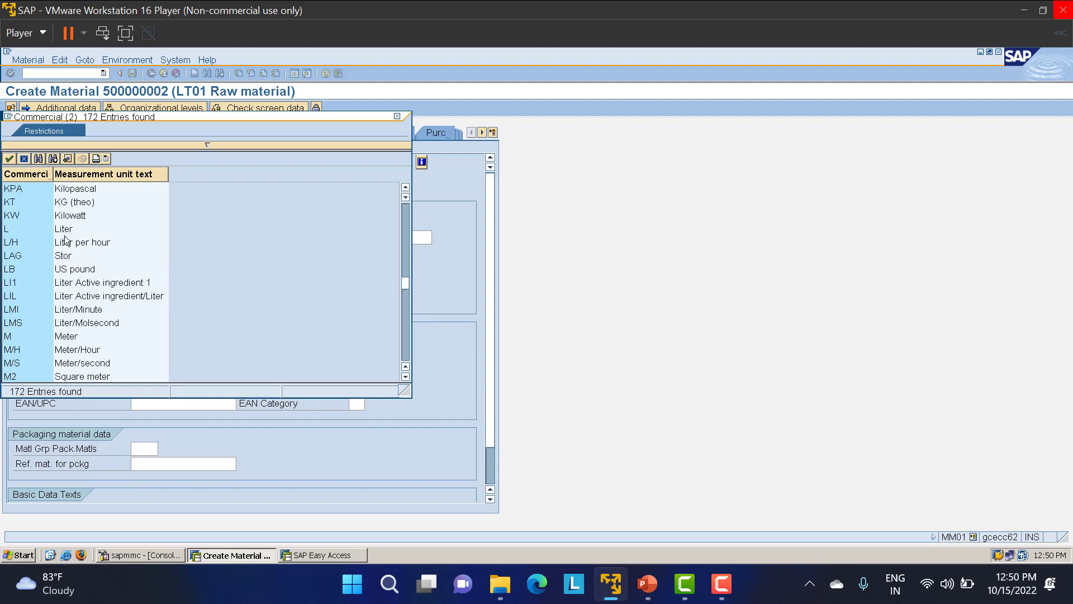
scroll(75, 263, up, 6)
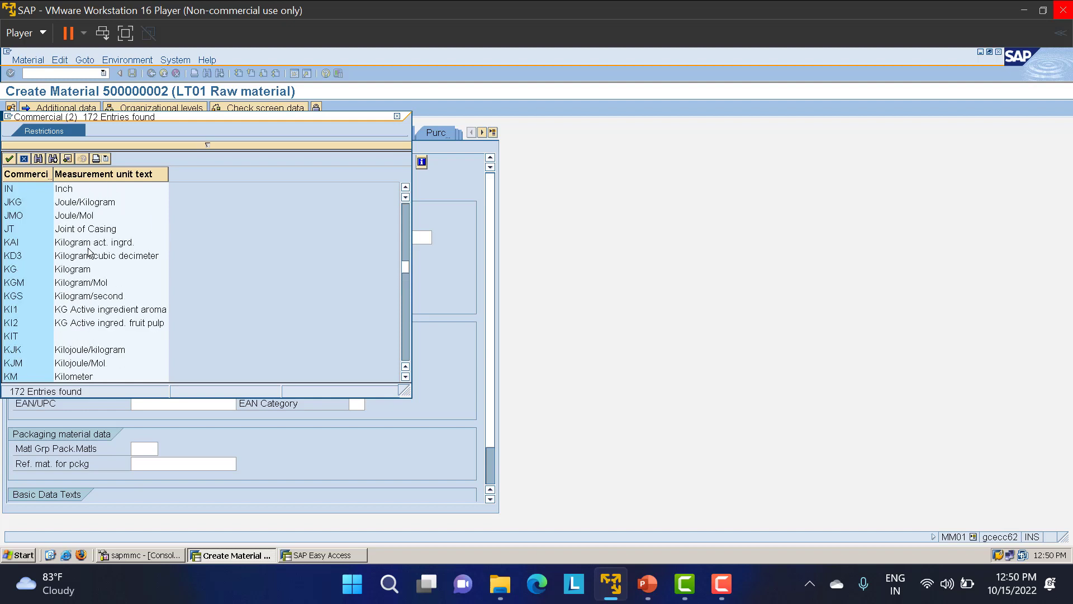
scroll(89, 254, down, 5)
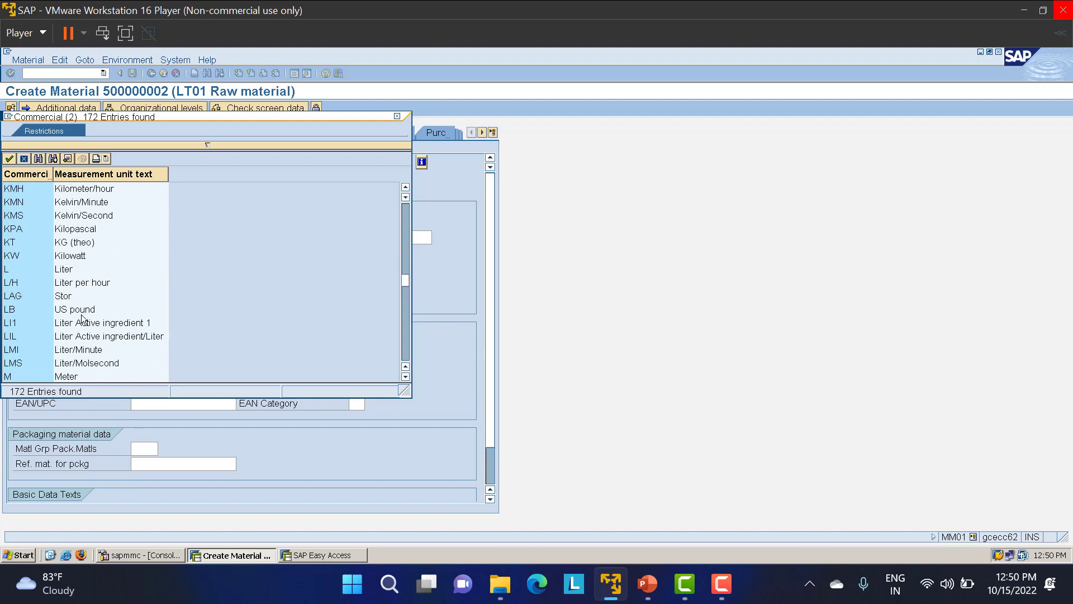
scroll(90, 314, up, 4)
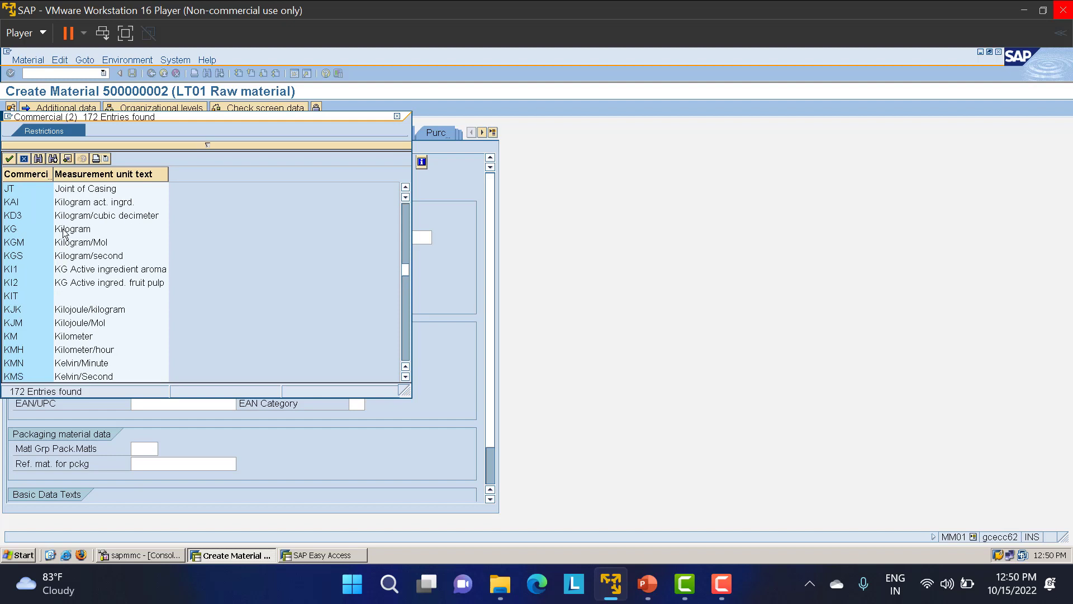
scroll(84, 236, up, 13)
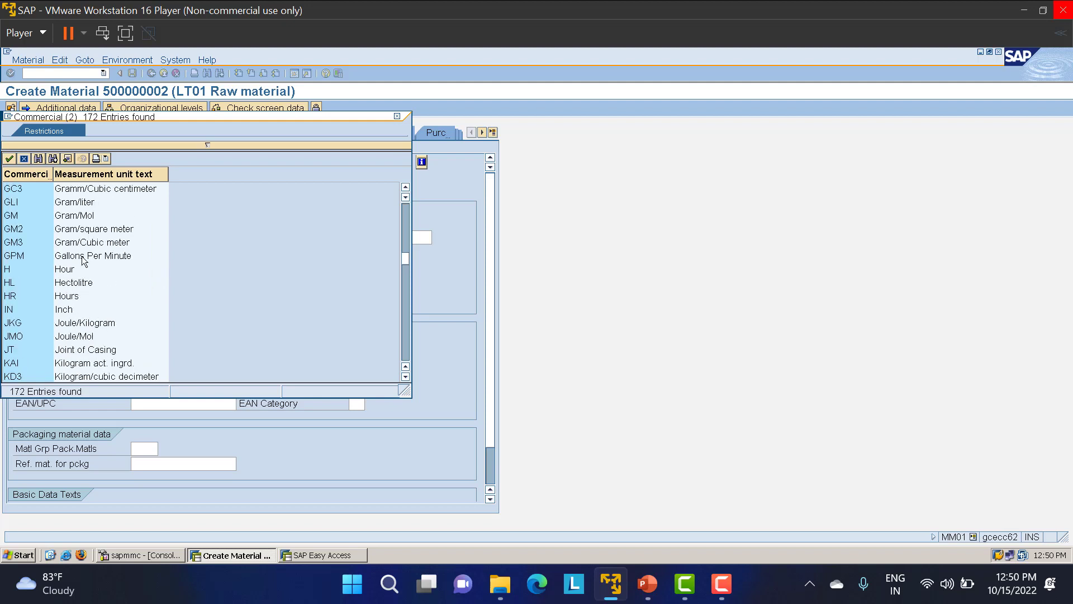
scroll(88, 221, up, 7)
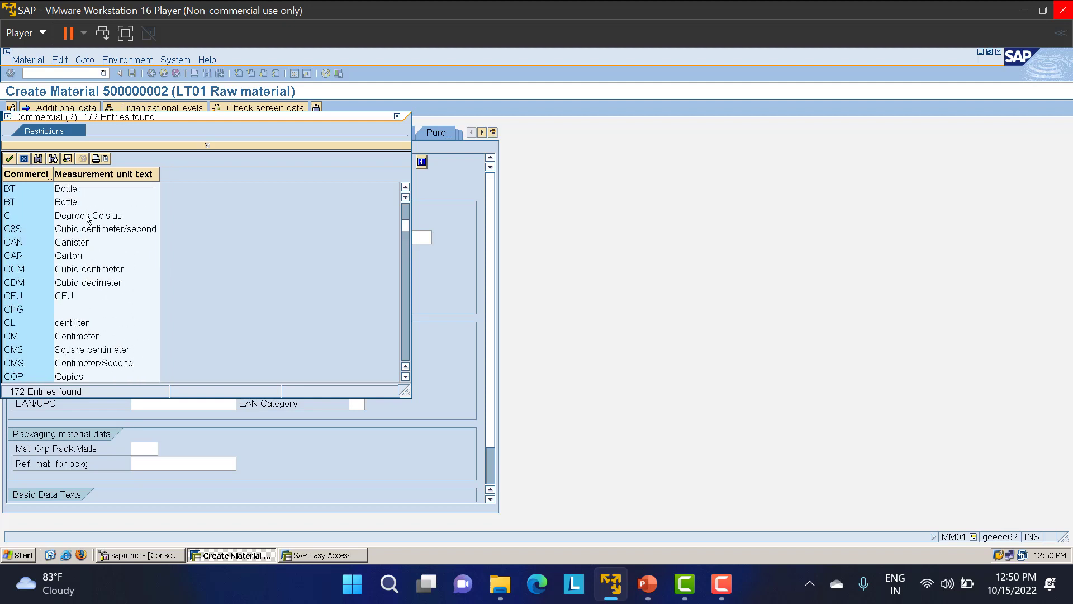
scroll(89, 224, down, 13)
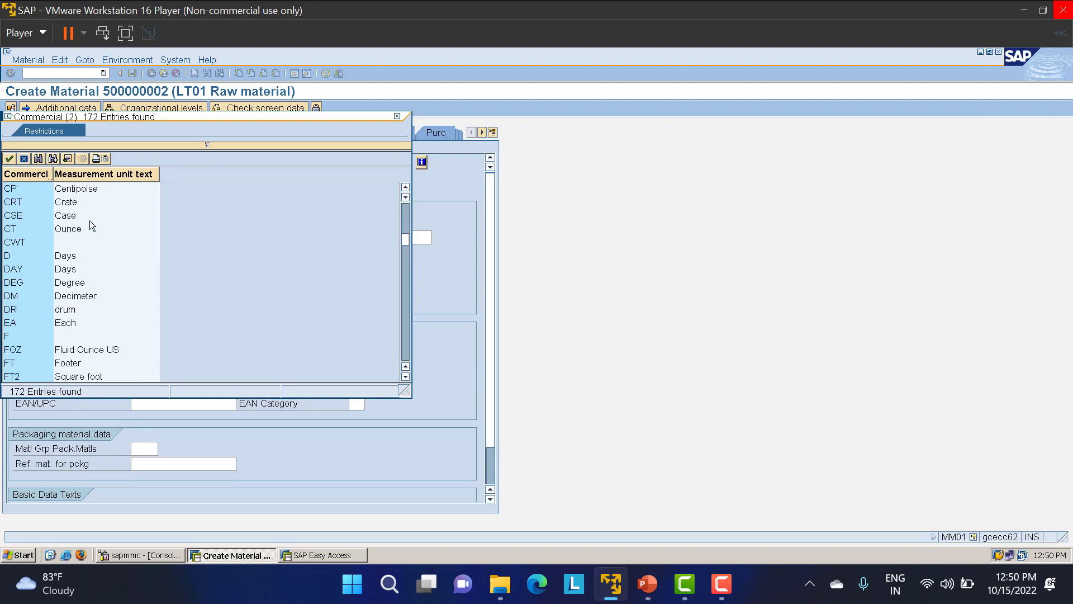
scroll(76, 270, up, 3)
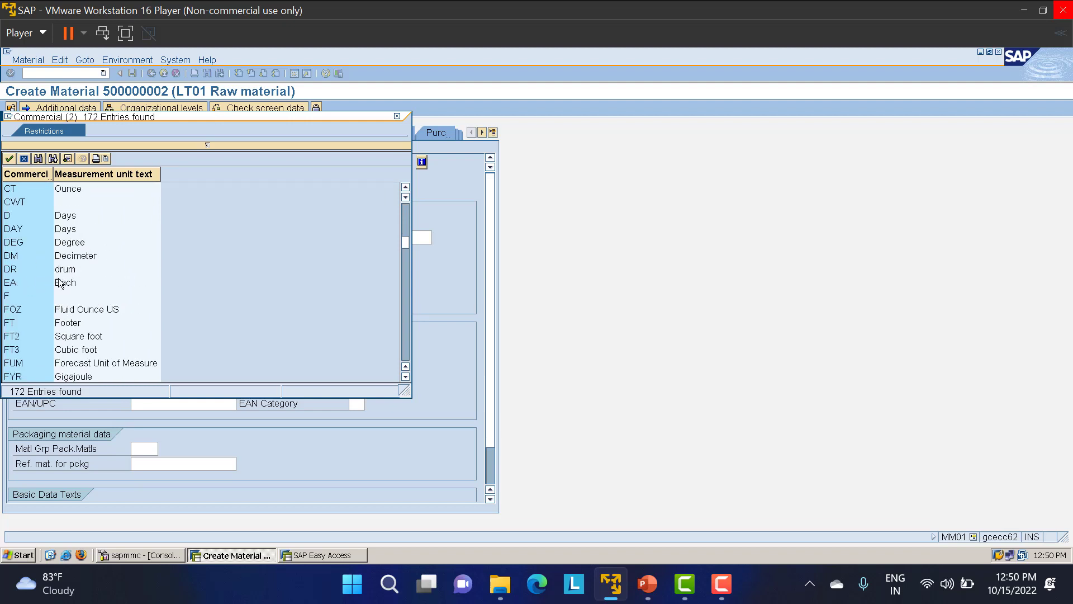
click(66, 283)
double_click(66, 284)
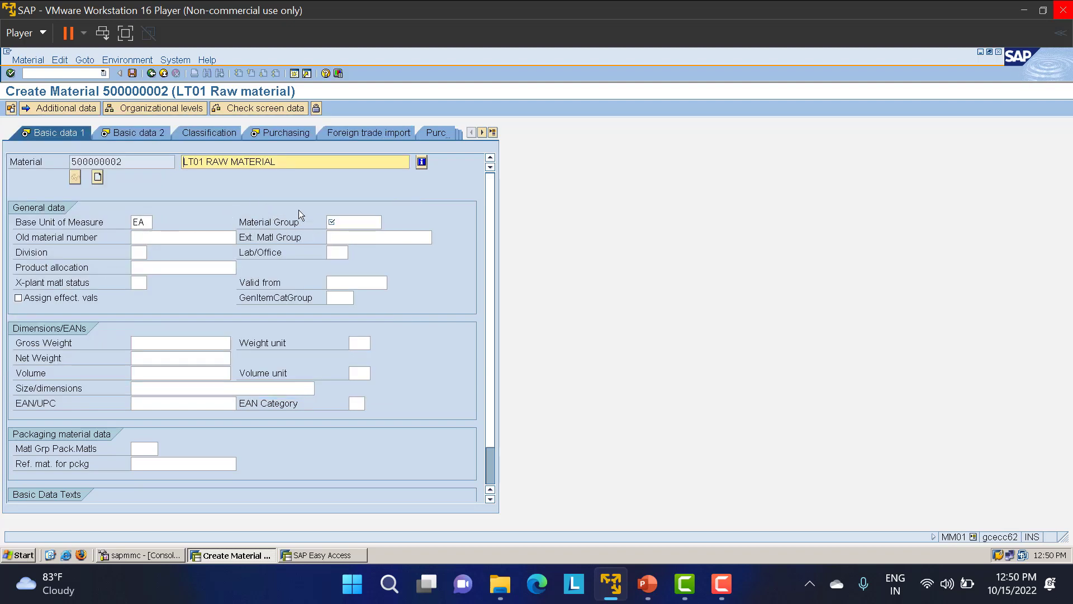
Step: Enter PLASTIC in capital letters as the material group in the general data
click(353, 224)
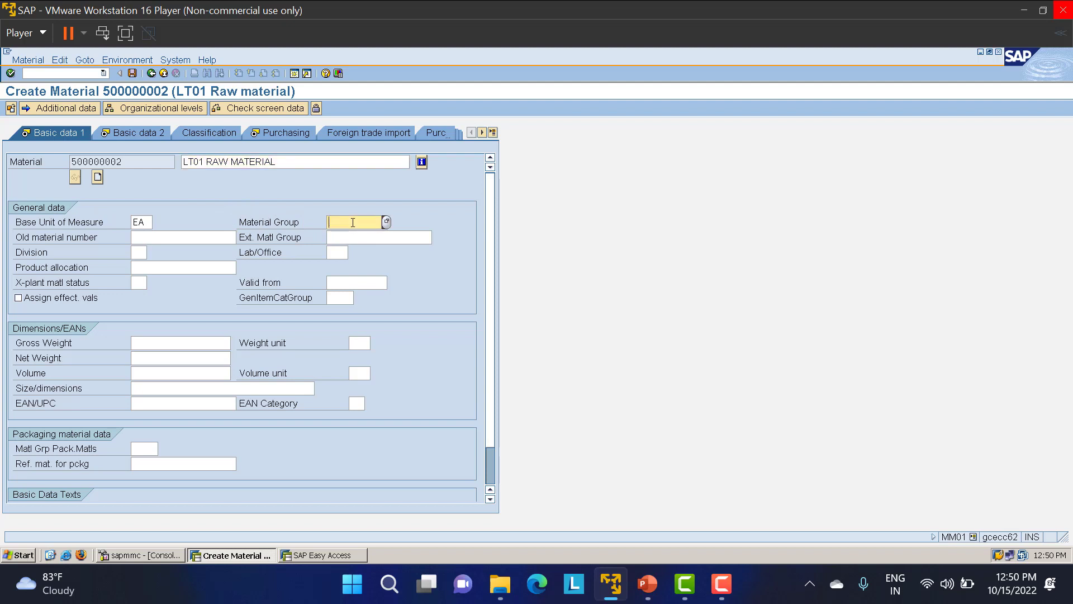
text(pLASTIC)
click(187, 254)
click(329, 225)
key(Delete)
text(P)
click(142, 237)
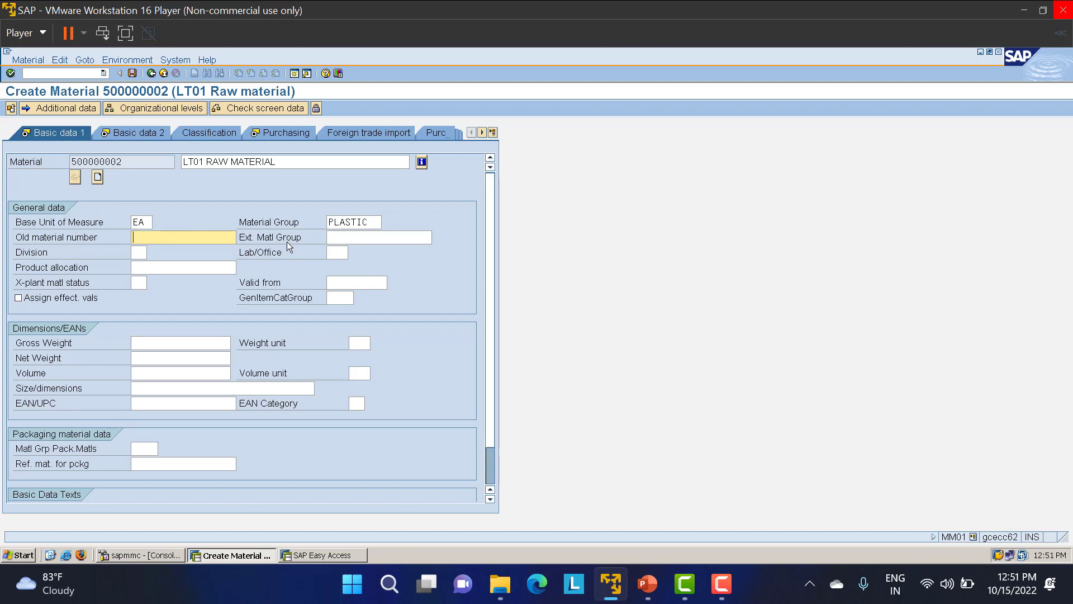
Step: Look up the possible values for the external material group and the division without choosing any
click(341, 238)
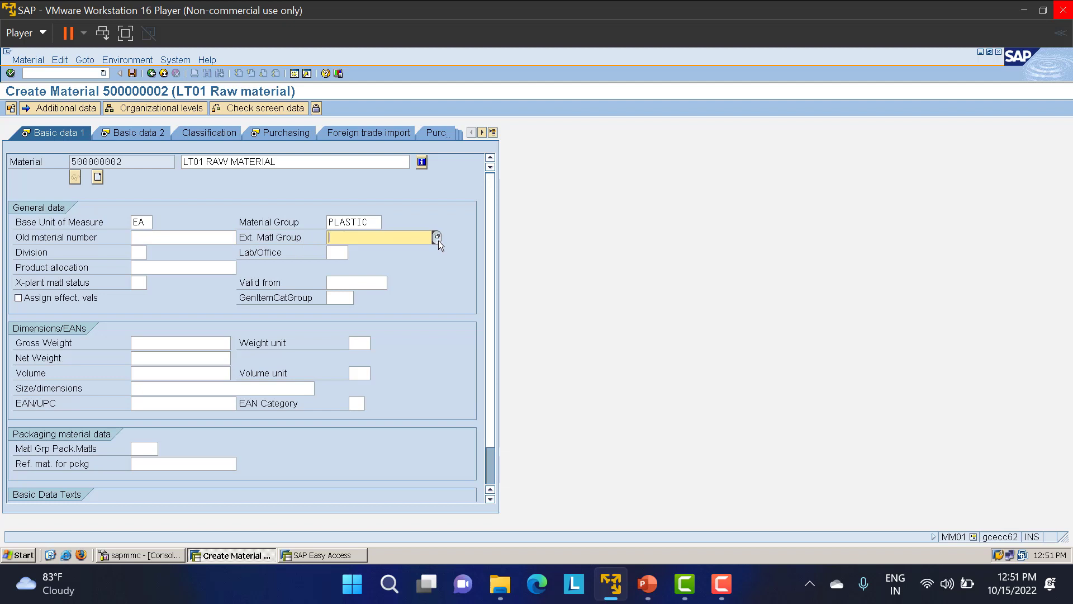
click(438, 239)
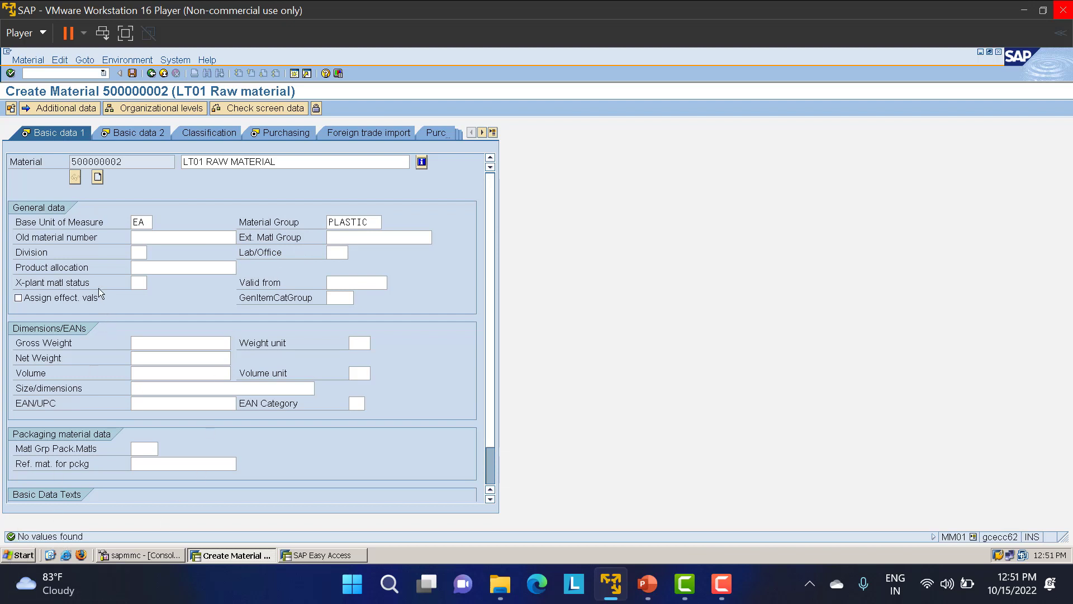
click(135, 252)
click(153, 253)
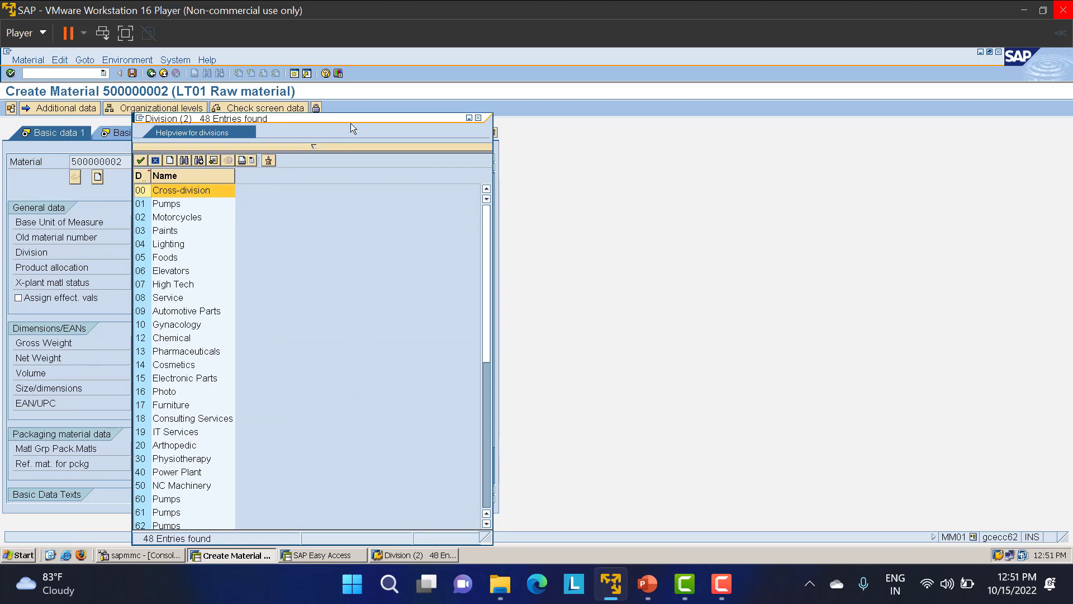
drag(353, 117, 647, 93)
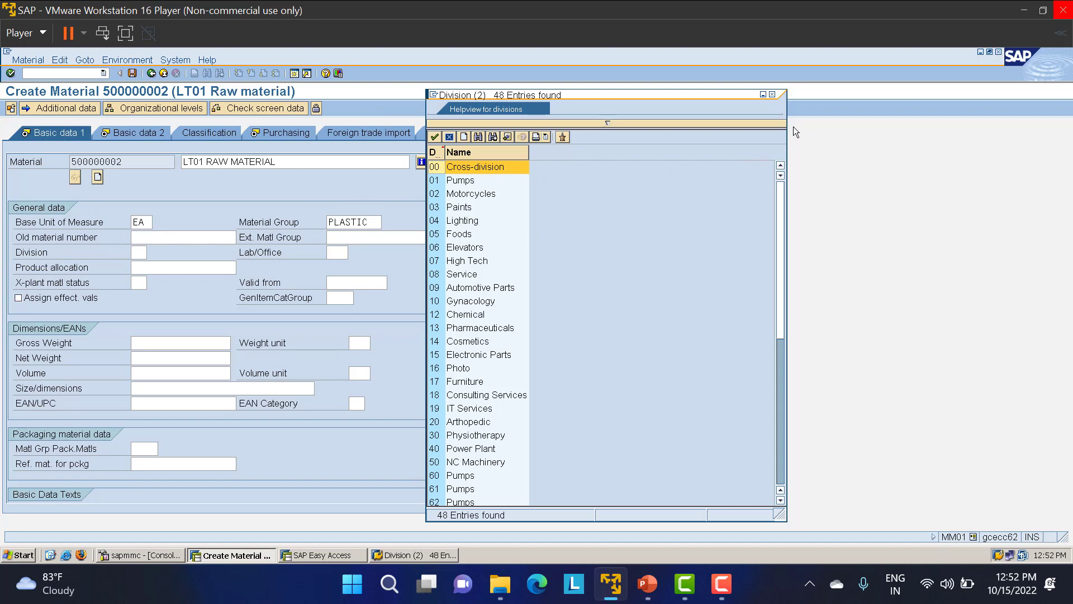
click(774, 95)
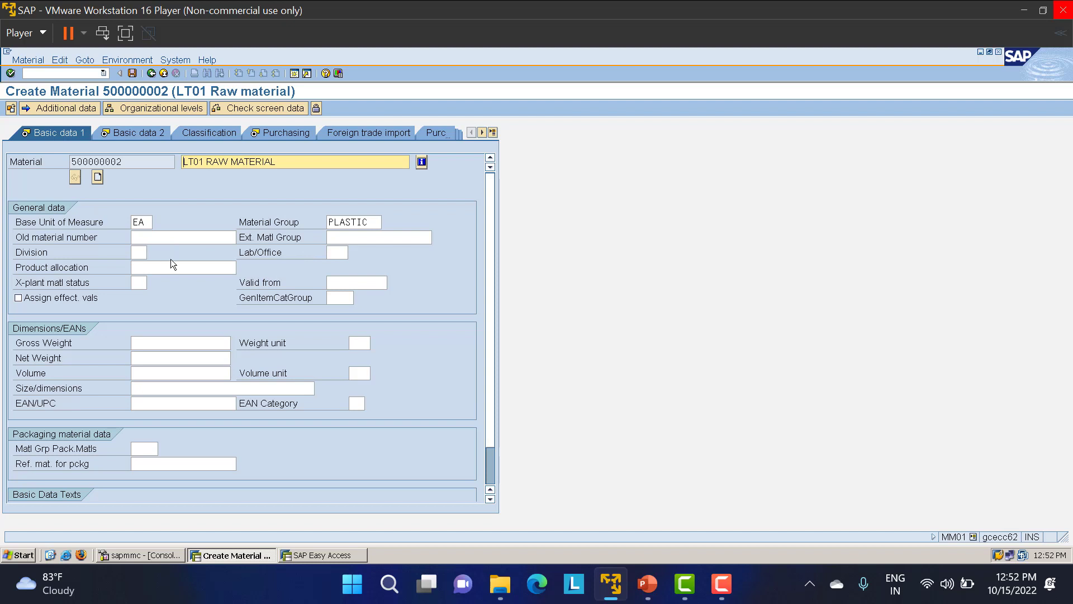
Step: Look through the list of laboratory/design offices for the Lab/Office field and close it without choosing one
click(337, 252)
click(354, 252)
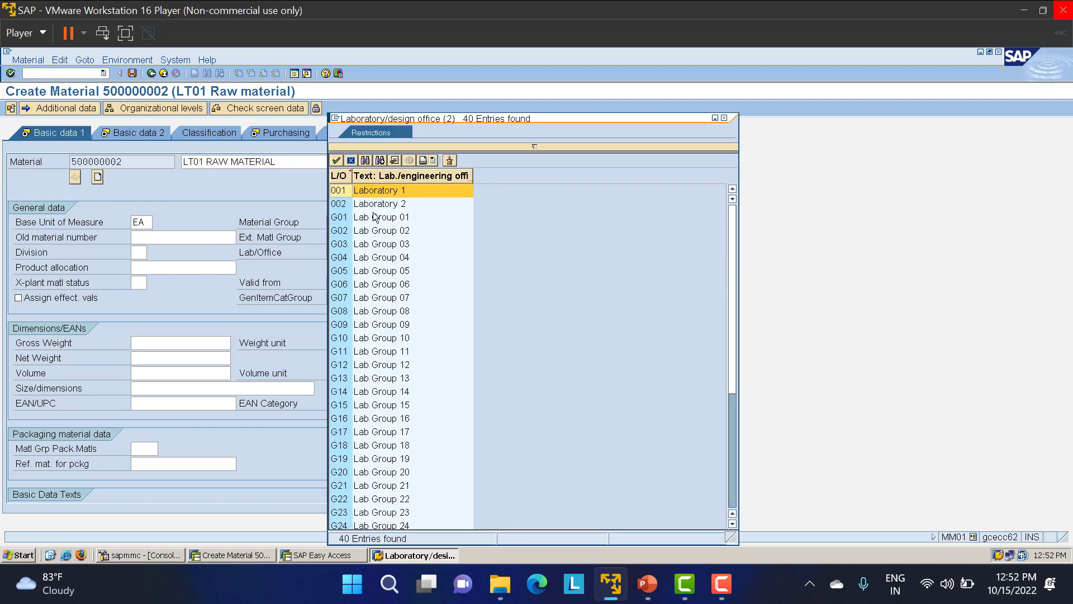
scroll(369, 204, down, 5)
scroll(383, 307, up, 5)
click(725, 118)
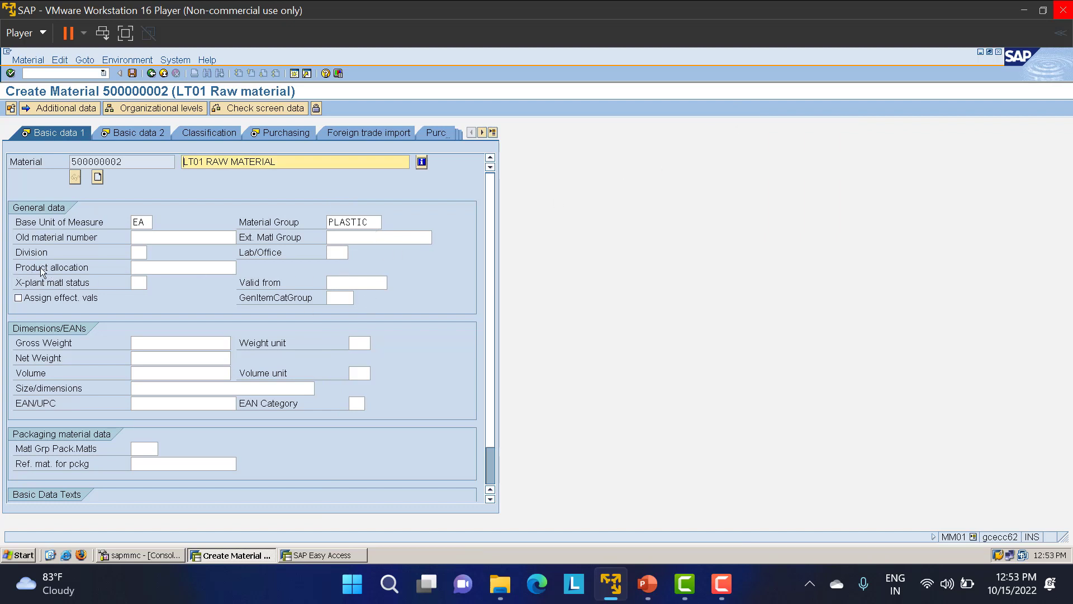
Step: Review the available product allocation determination procedures and close the list without choosing one
click(198, 268)
click(241, 267)
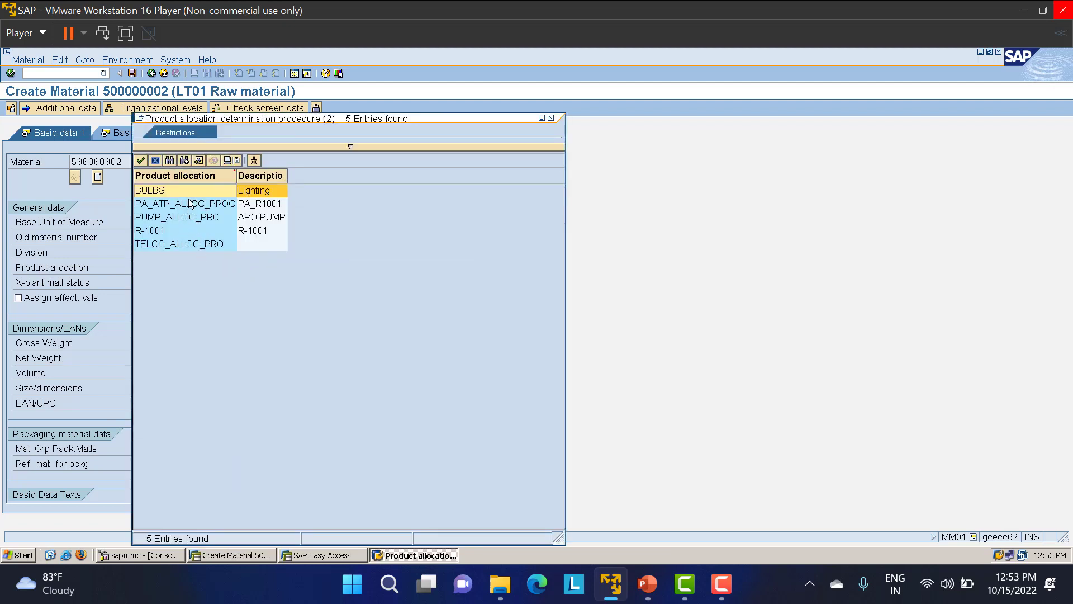
click(550, 118)
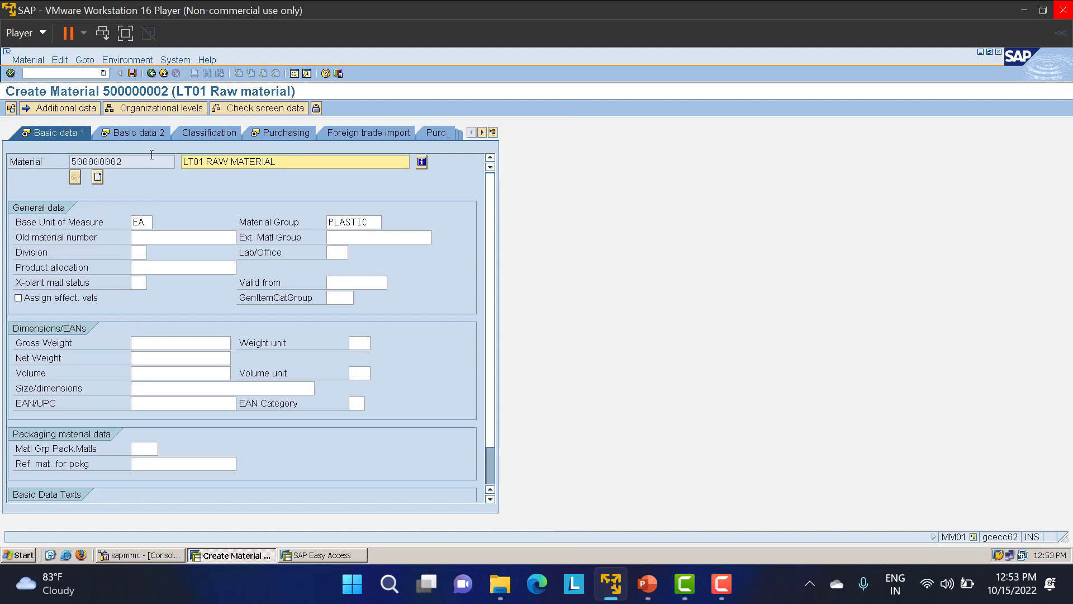
Step: Review the cross-plant material status values without choosing one, and go to the related Valid from date field
drag(124, 161, 71, 162)
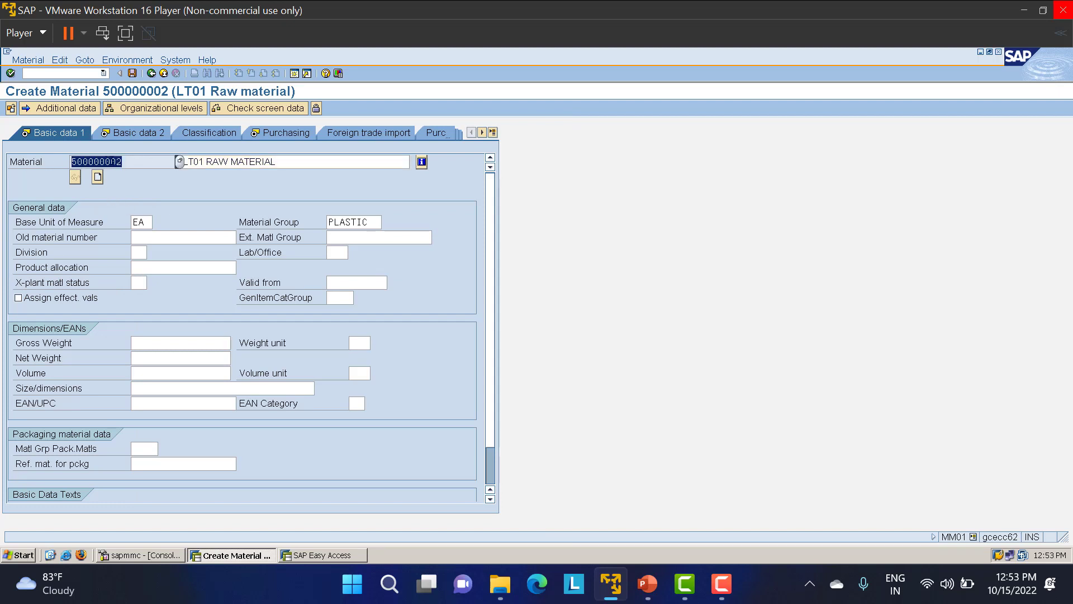
click(132, 166)
click(141, 284)
click(153, 282)
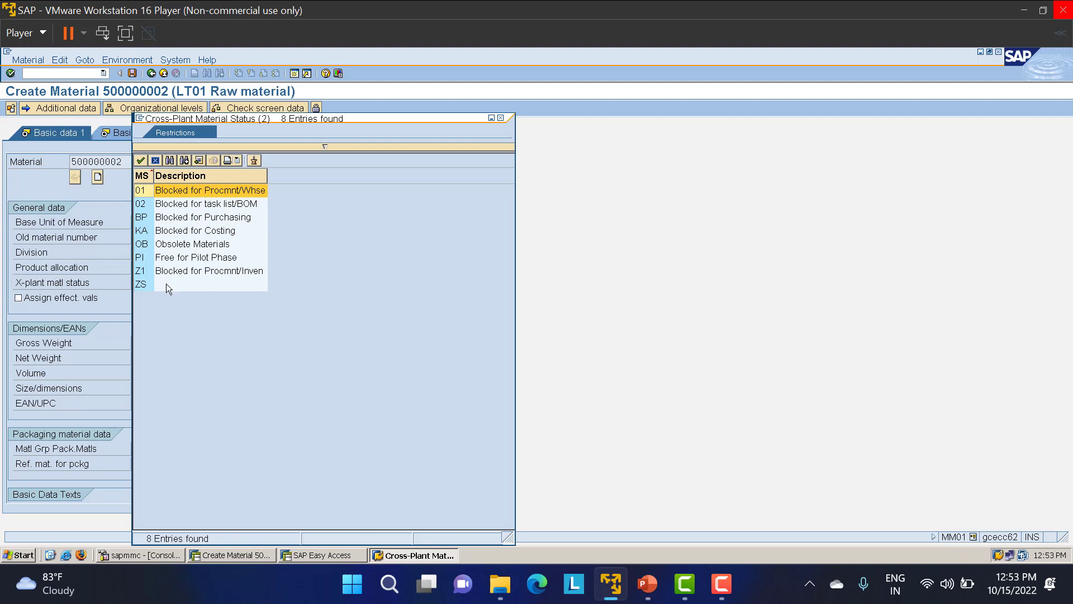
click(500, 118)
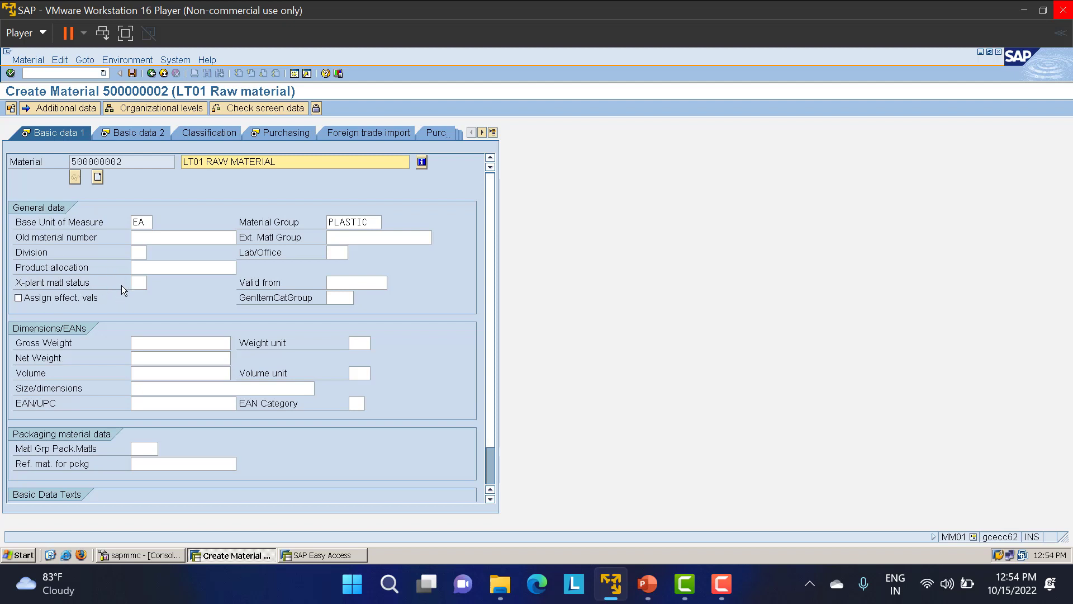
click(339, 284)
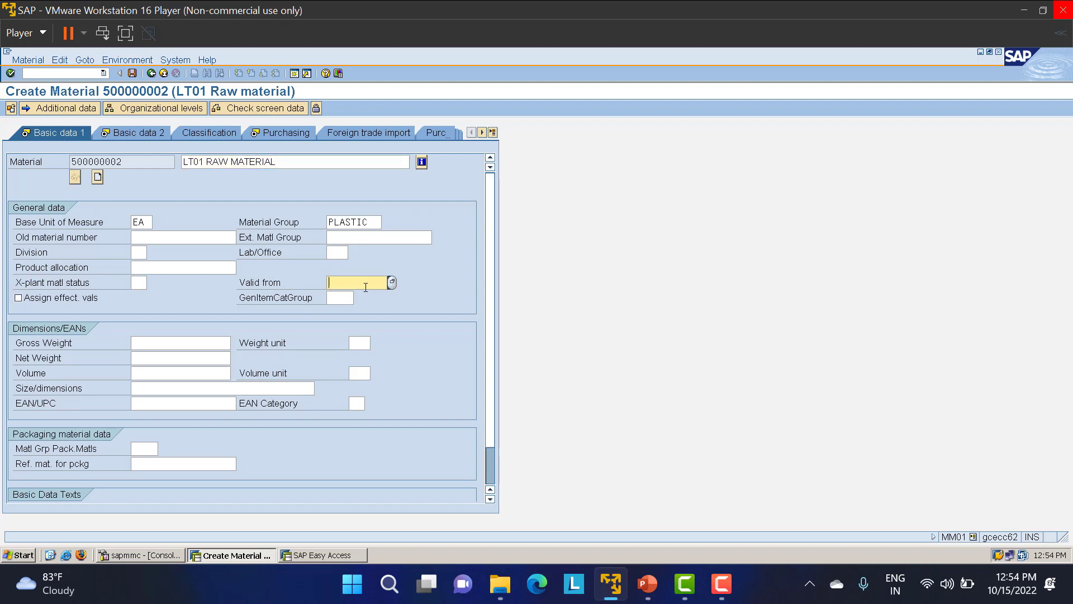
click(136, 283)
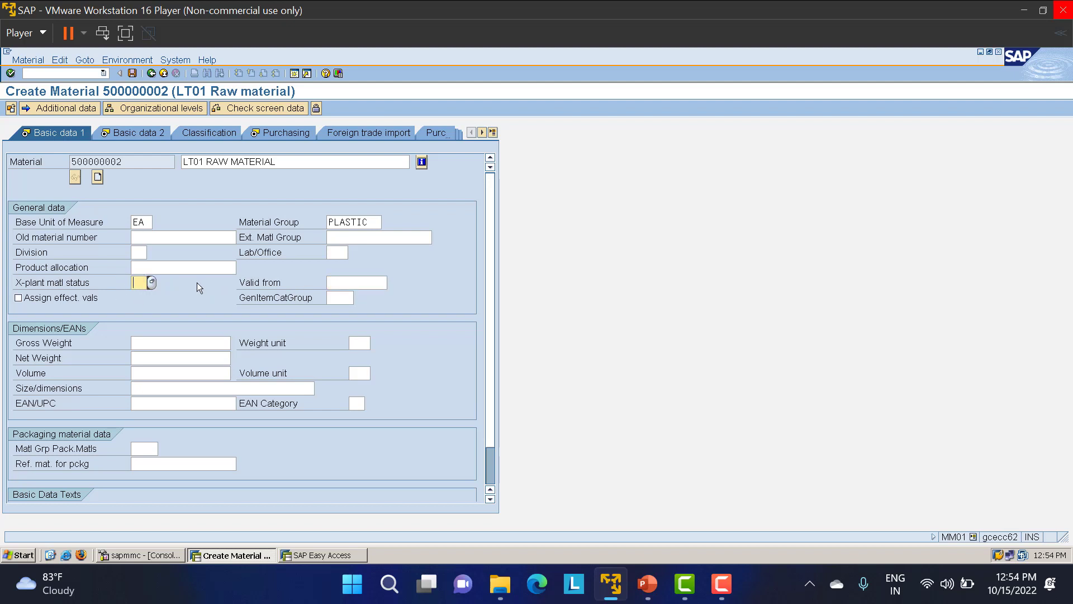
click(332, 283)
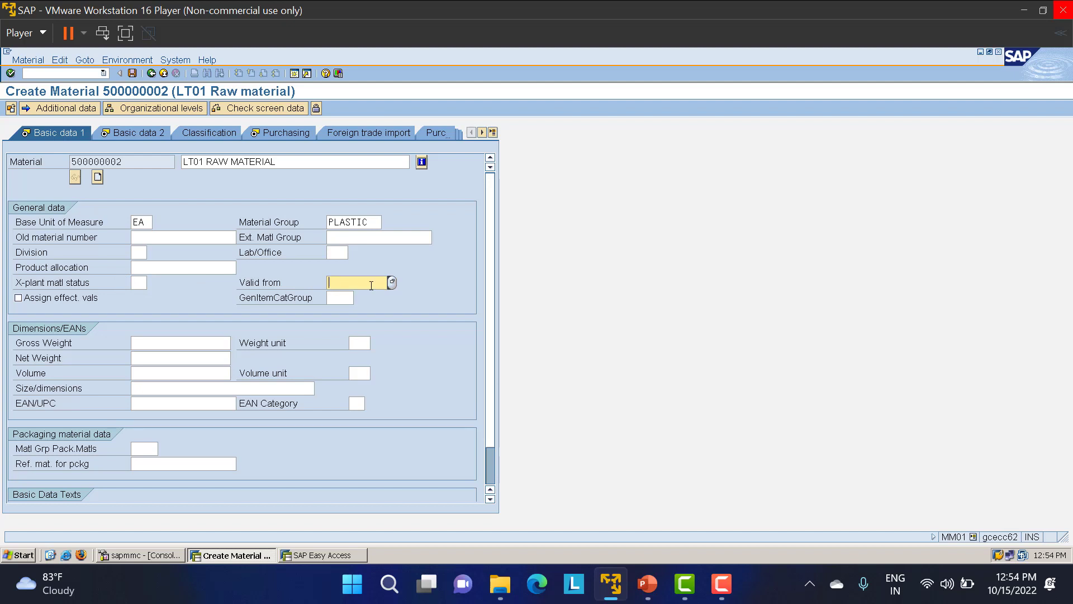
Step: Enter a gross weight of 2 with weight unit KG and a net weight of 2 under Dimensions/EANs
scroll(371, 311, down, 3)
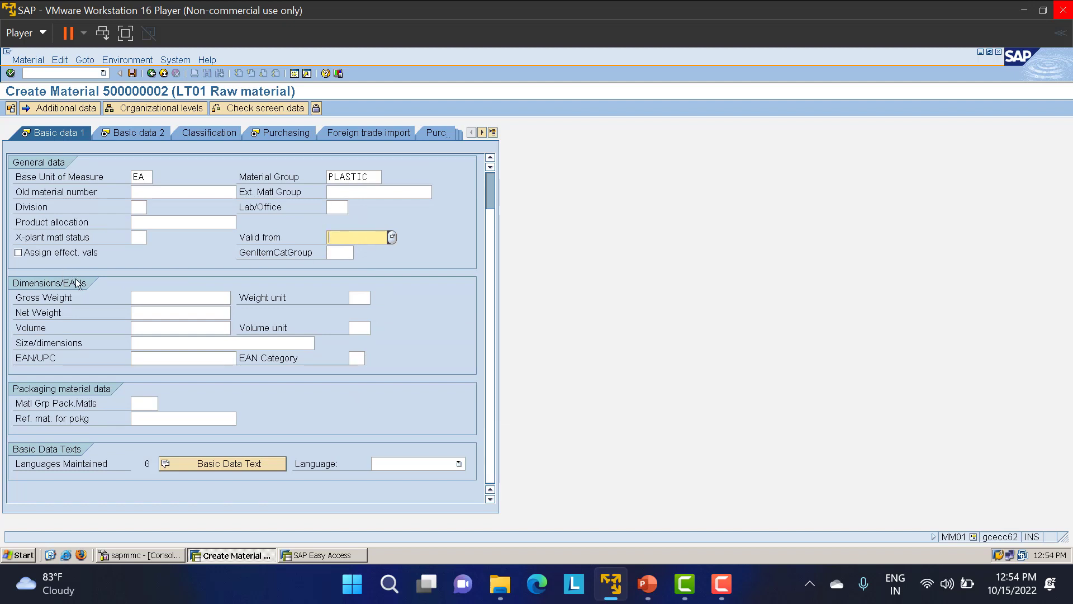
click(158, 299)
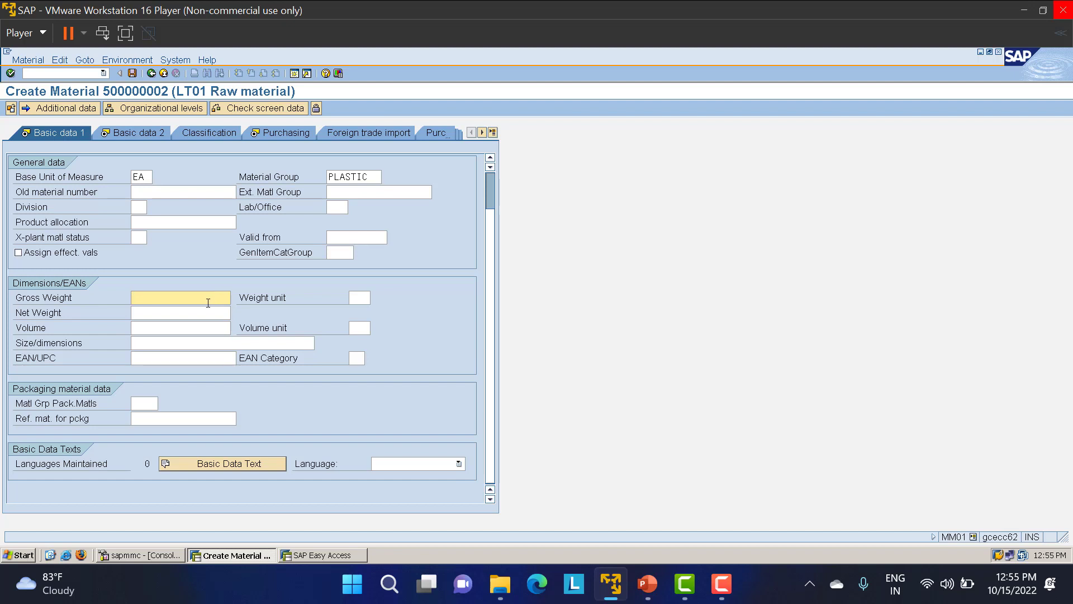
text(2)
click(356, 297)
text(KG)
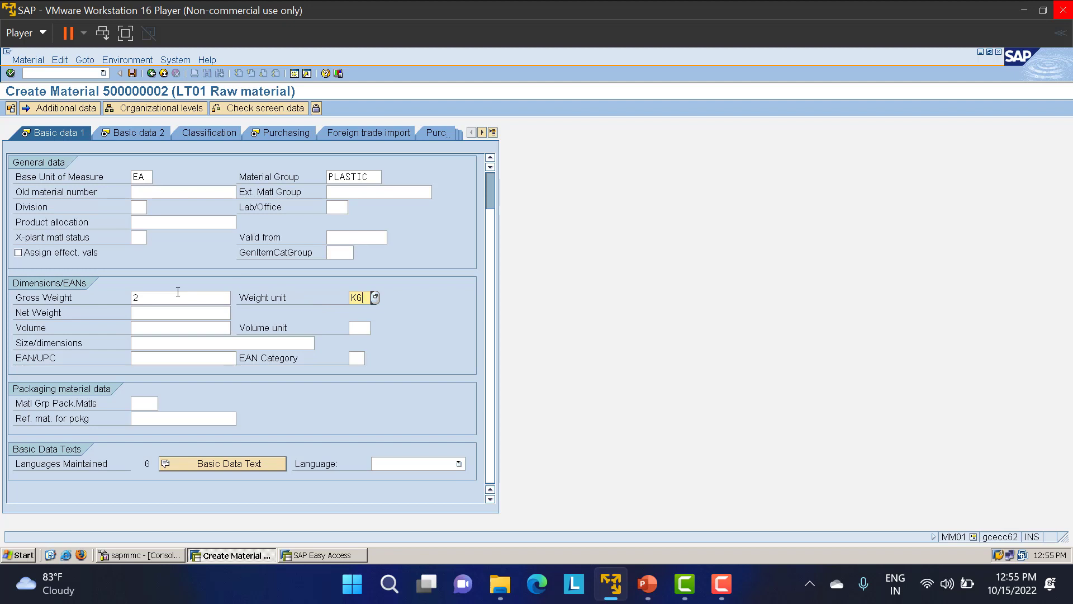
key(shift+Tab)
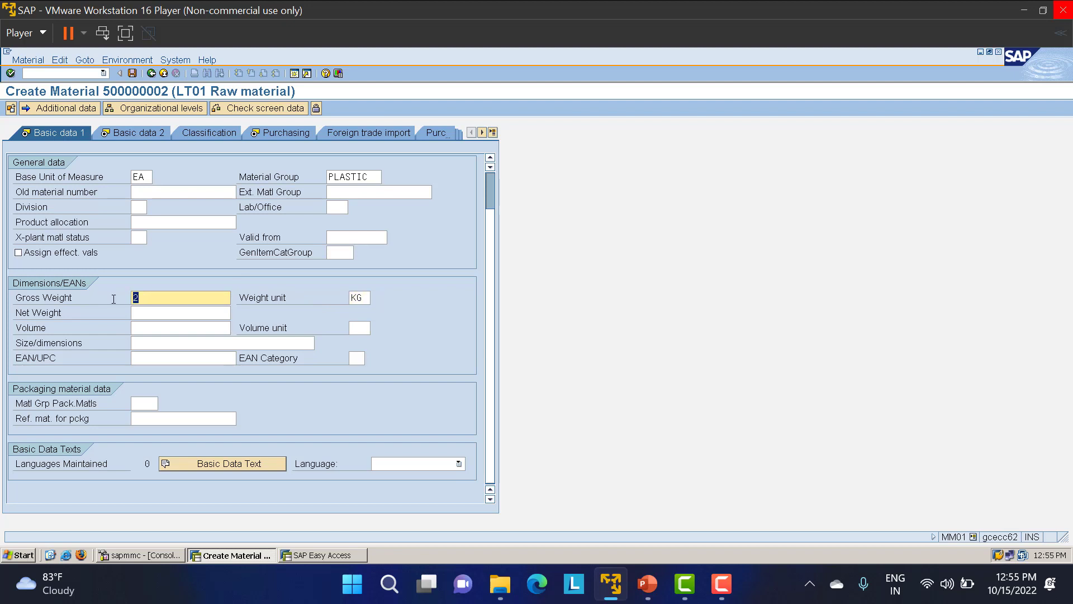
click(154, 299)
click(148, 312)
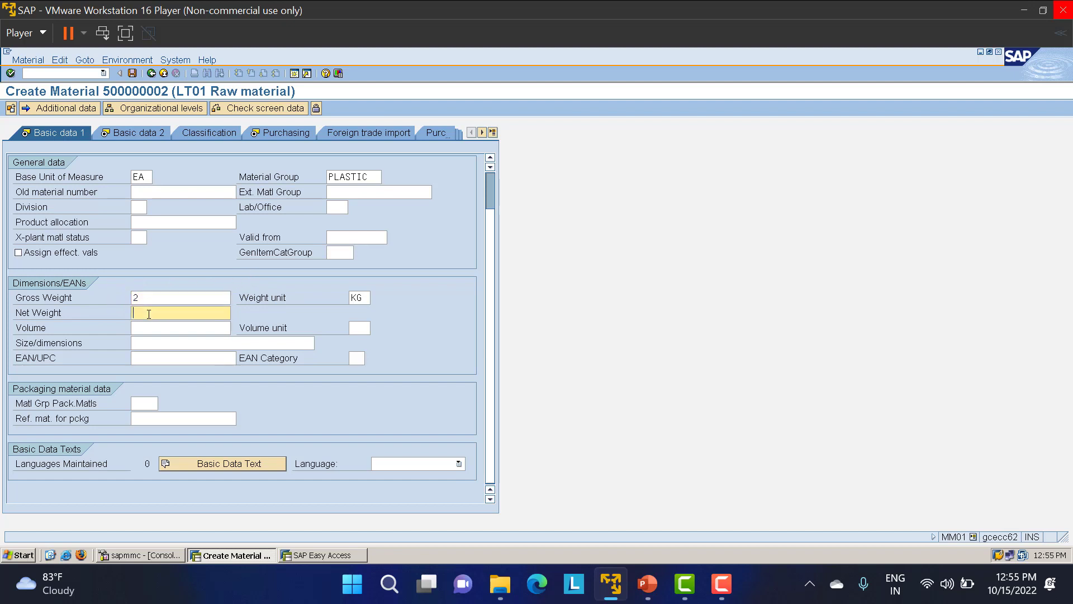
text(2)
scroll(288, 307, up, 1)
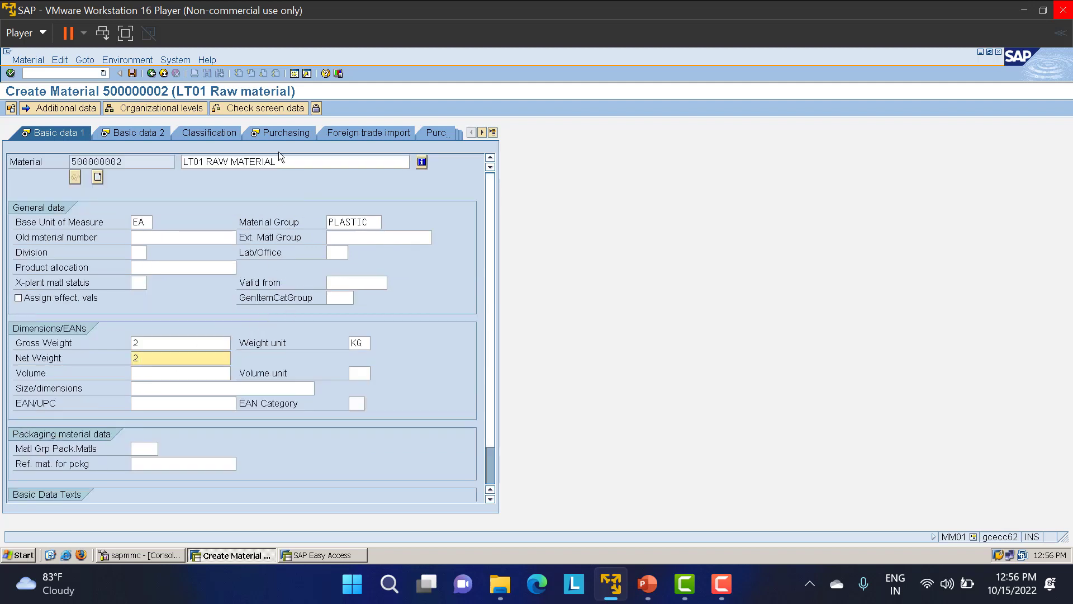
drag(287, 159, 158, 169)
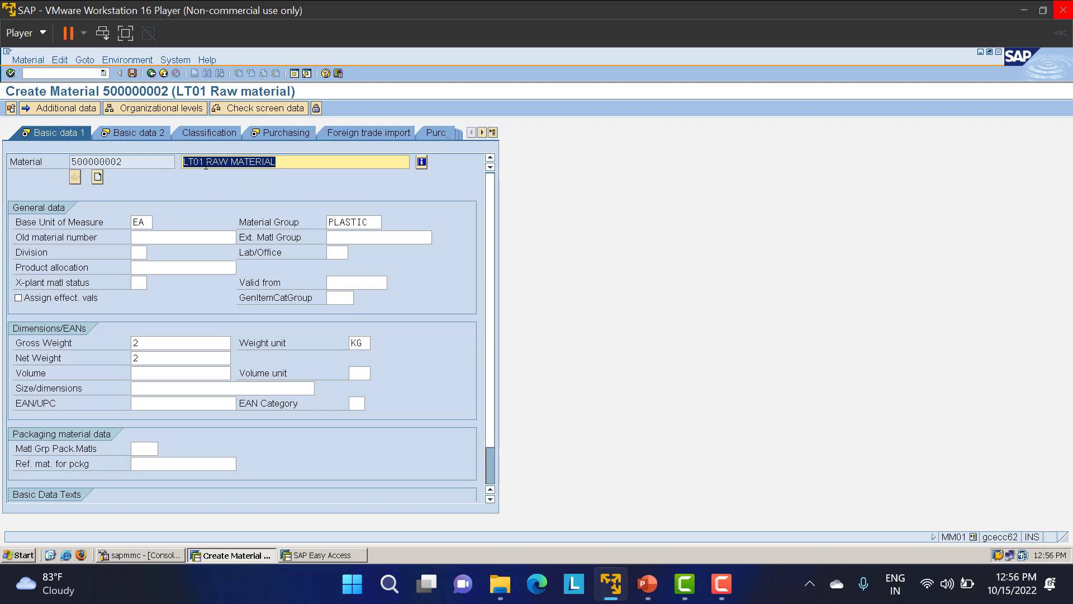
click(310, 163)
scroll(306, 246, down, 1)
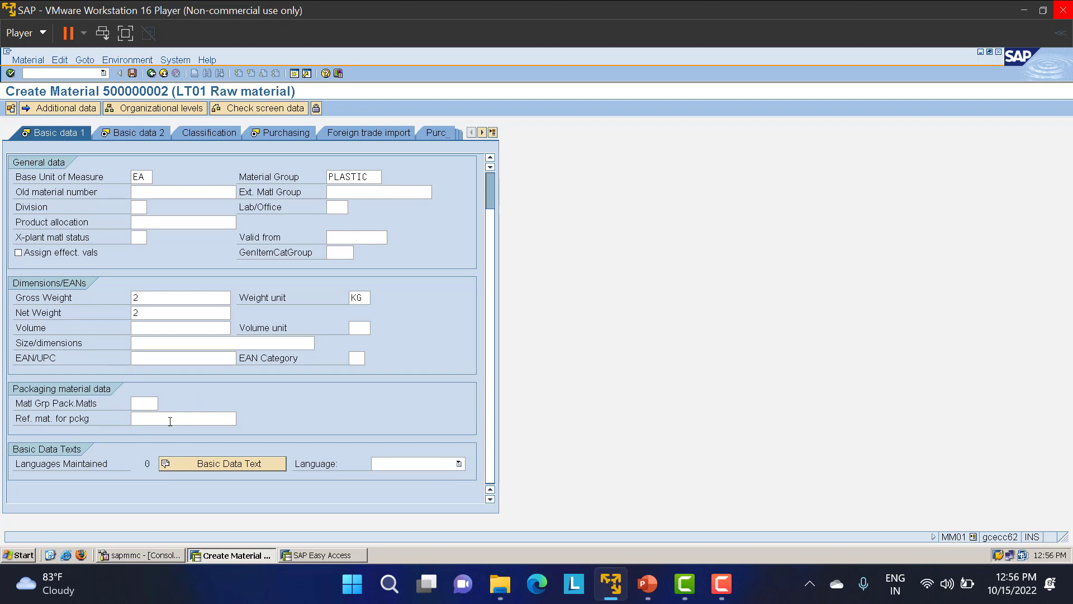
Step: In the additional data's units of measure, define the alternative unit 1 CAR as equal to 10 EA
scroll(281, 329, up, 1)
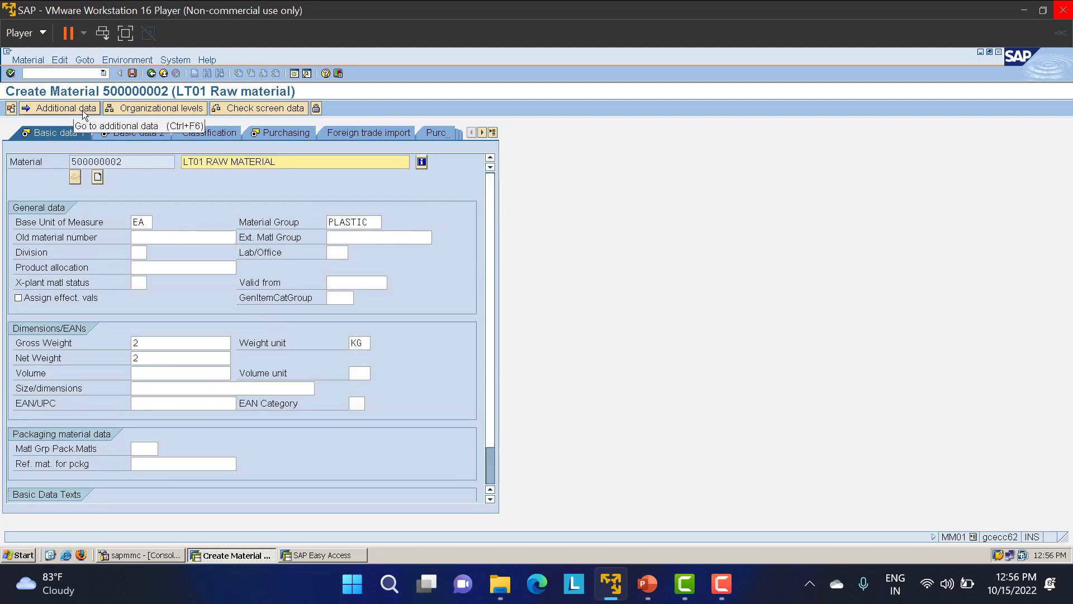
click(56, 107)
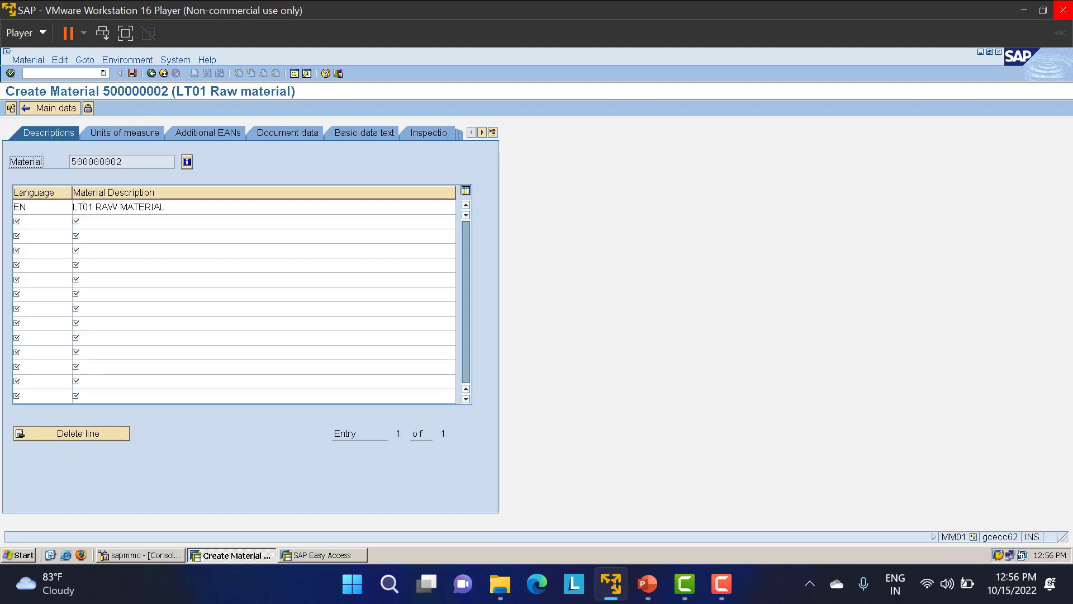
click(124, 134)
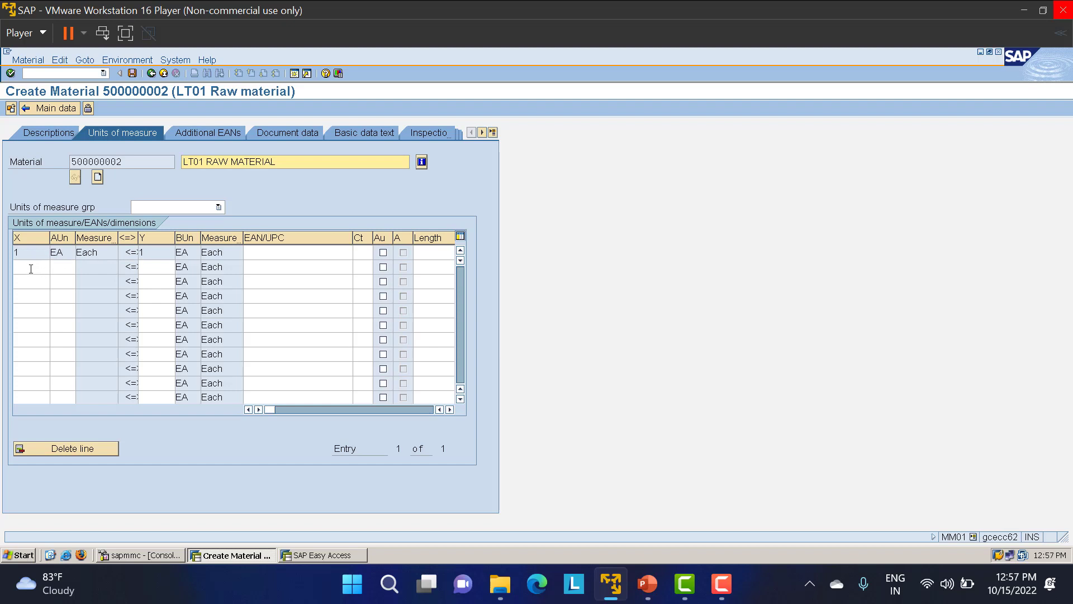
click(33, 268)
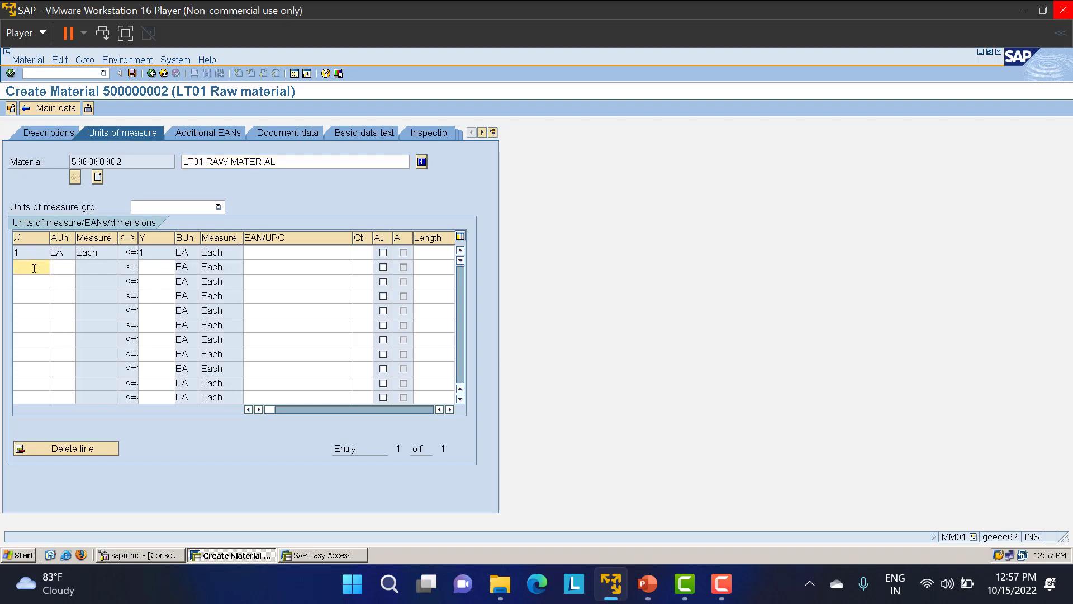
click(51, 269)
text(CAR)
click(164, 268)
text(10)
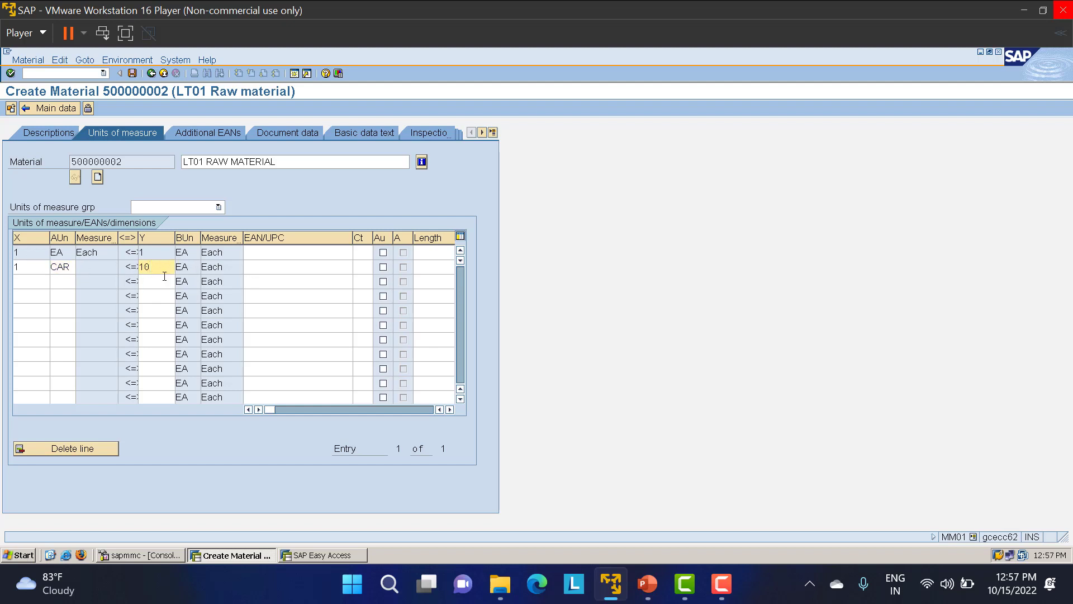
Step: Add a second alternative unit of 1 PAL equal to 100 EA and validate the unit conversions
click(28, 282)
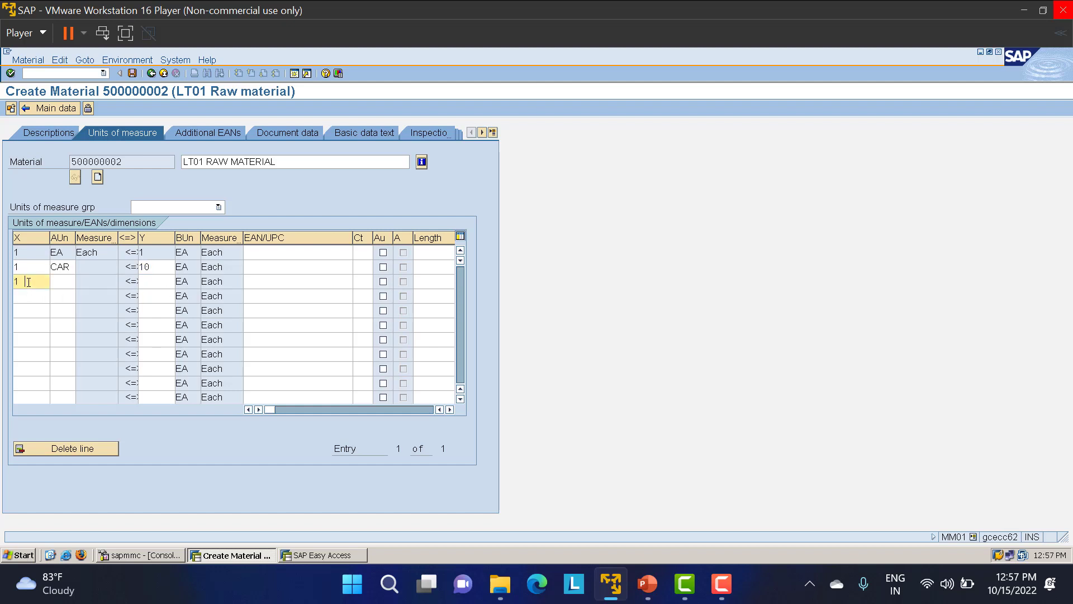
key(Tab)
text(PAL)
key(Tab)
text(100)
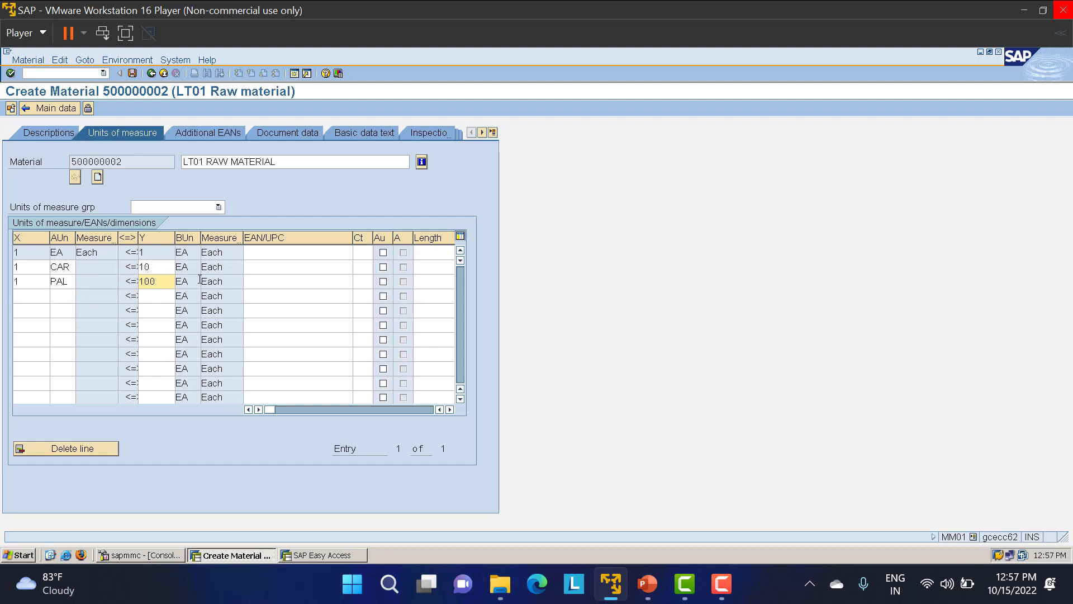
key(Return)
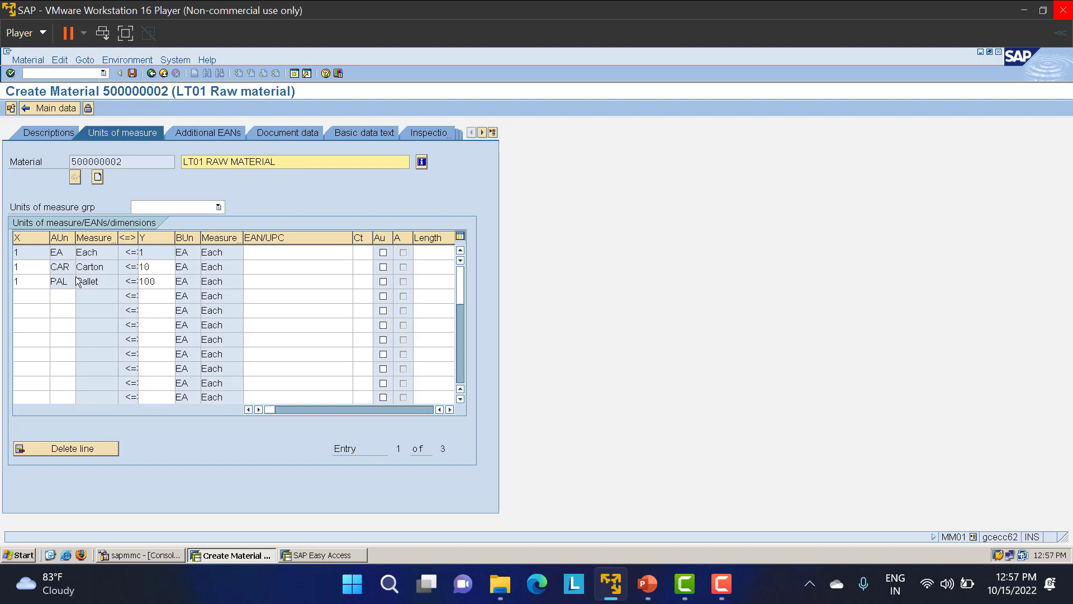
Step: Return to the main data, continue through Basic data 2 to the Purchasing view, and look over its fields
click(56, 114)
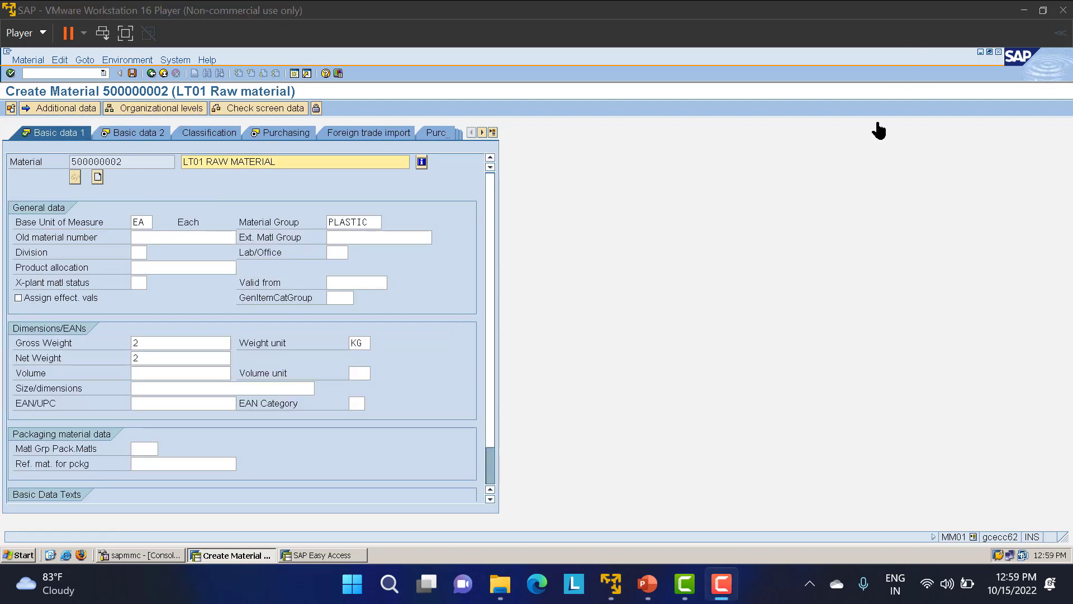
click(837, 192)
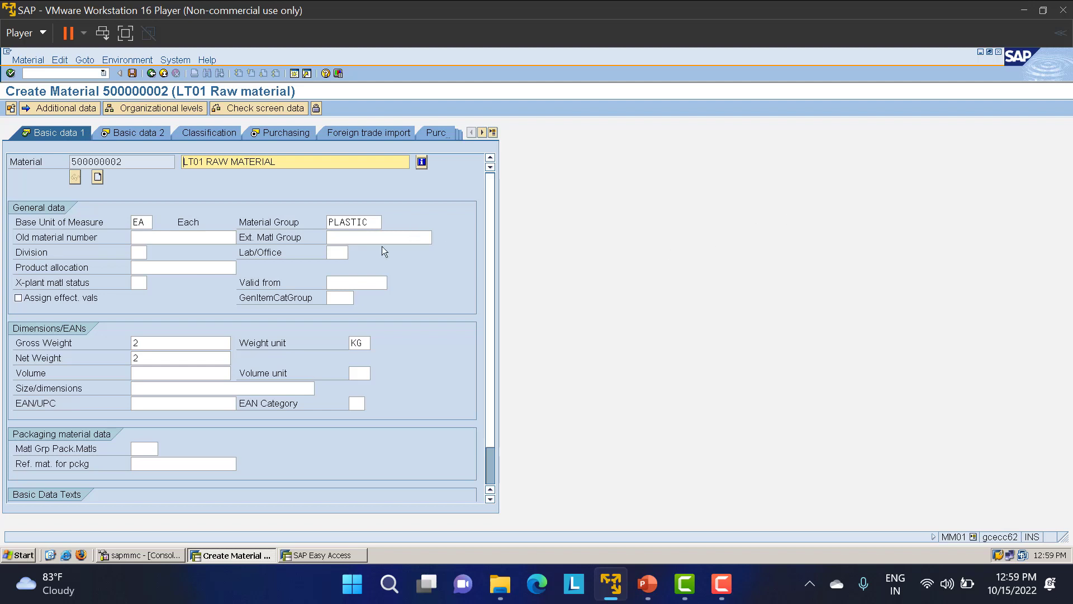
key(Return)
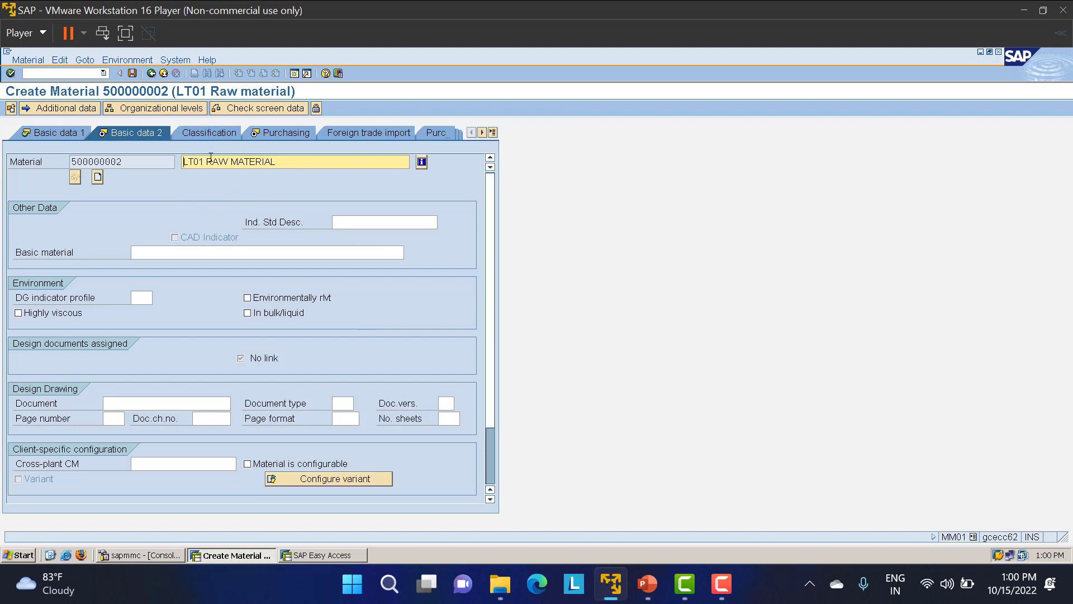
click(288, 133)
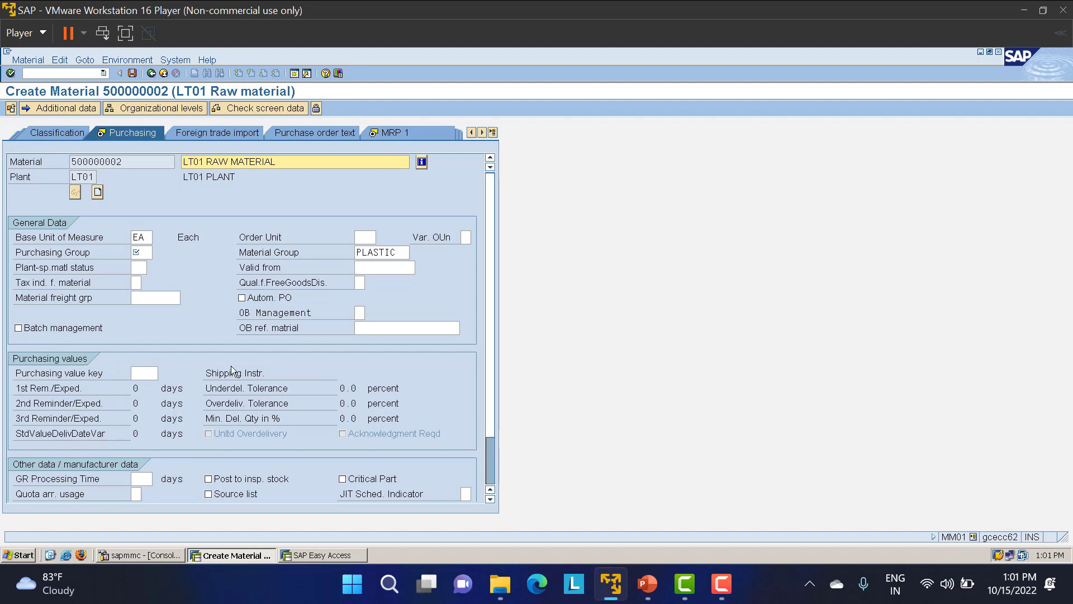
scroll(492, 361, down, 2)
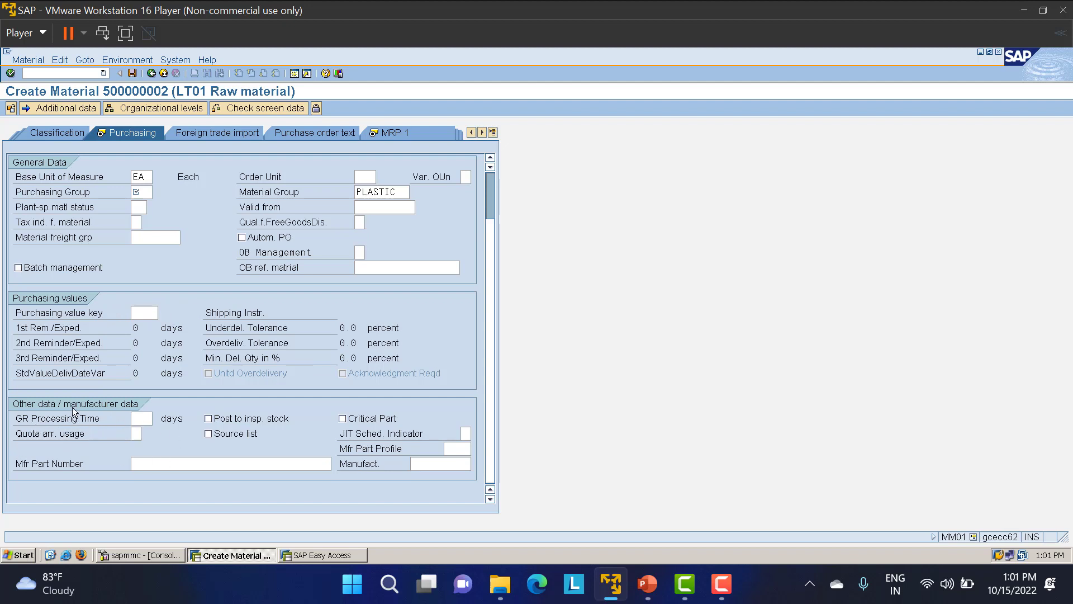
scroll(339, 350, up, 2)
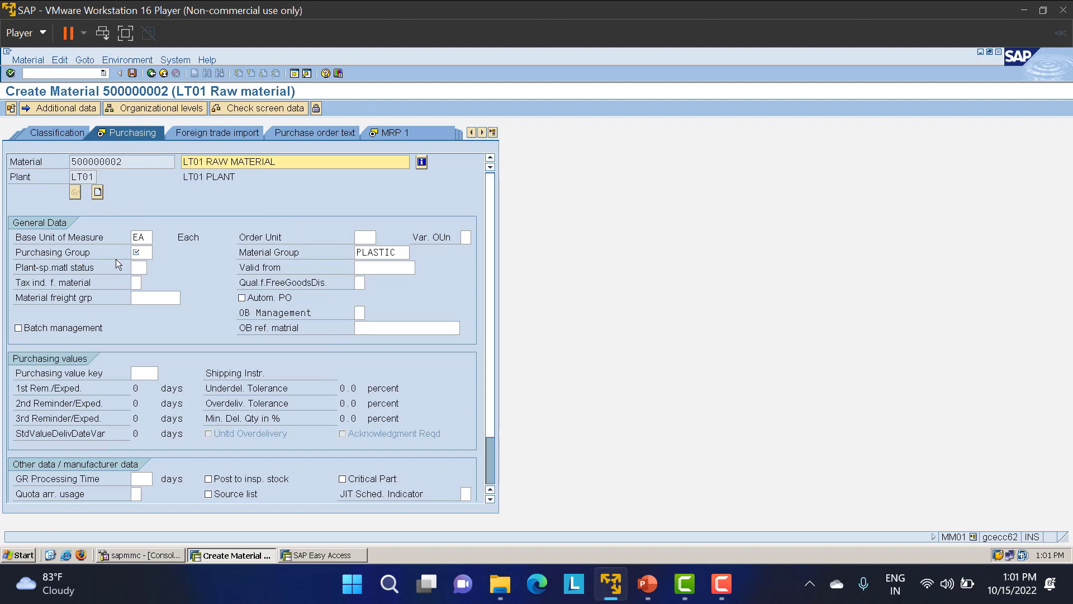
Step: Look through the list of purchasing groups and assign purchasing group 000 to the material
click(139, 252)
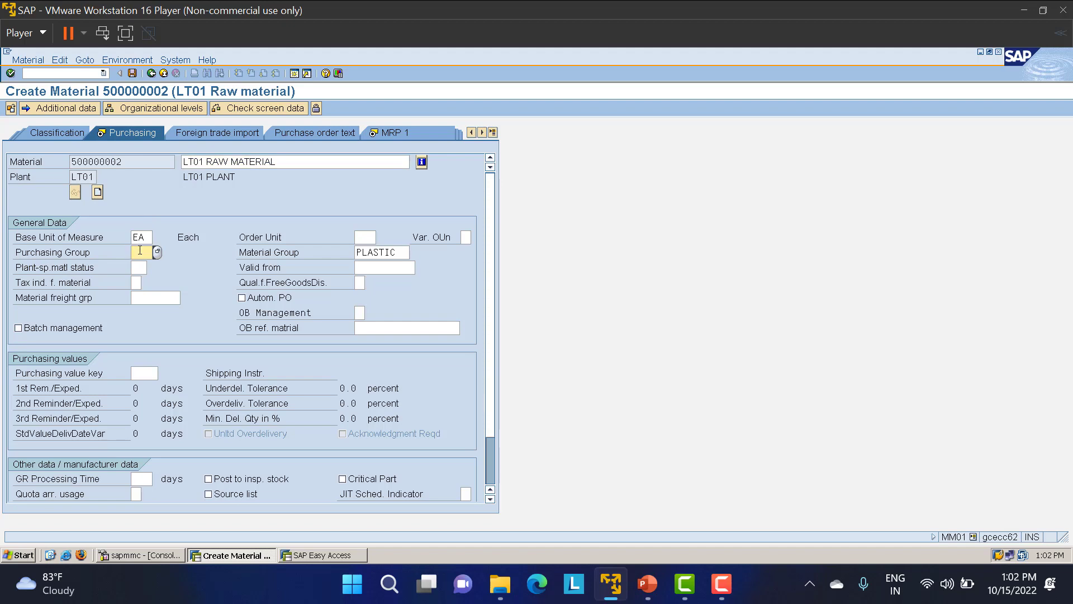
click(157, 253)
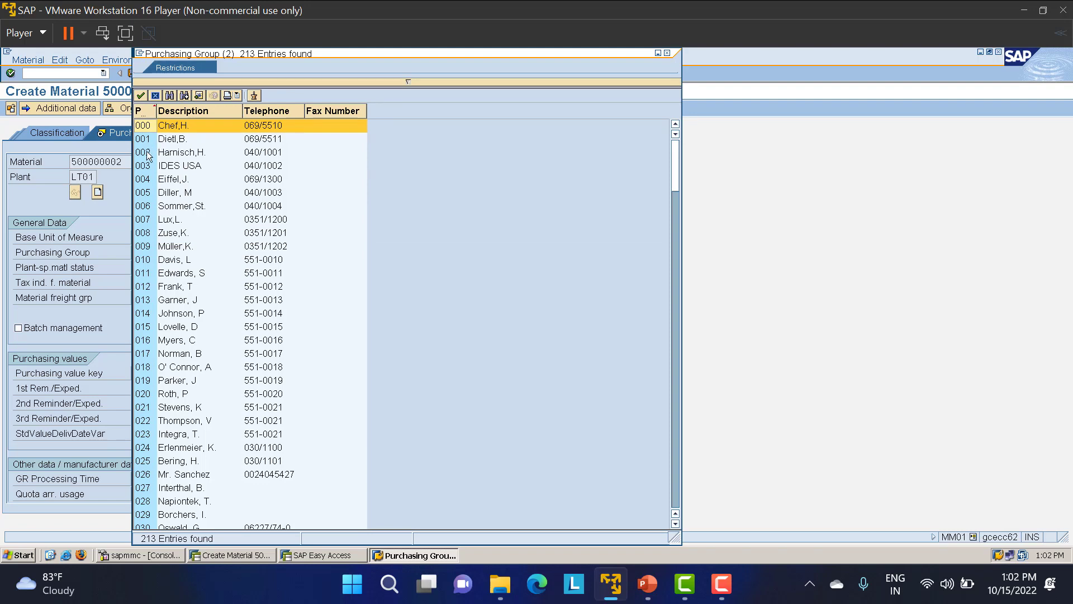
scroll(150, 176, down, 6)
scroll(149, 176, down, 5)
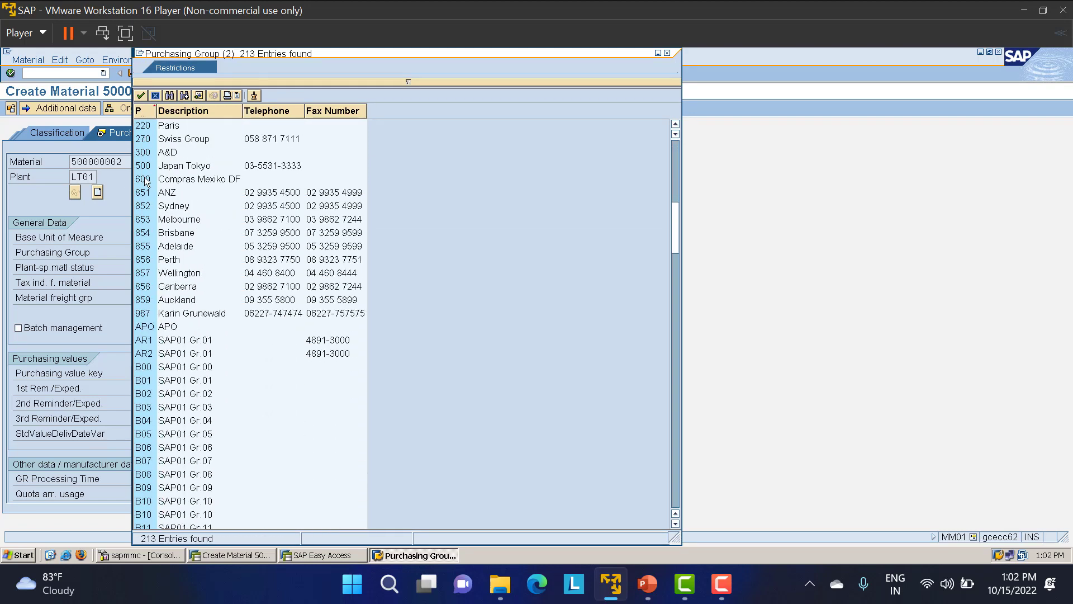
scroll(145, 170, up, 11)
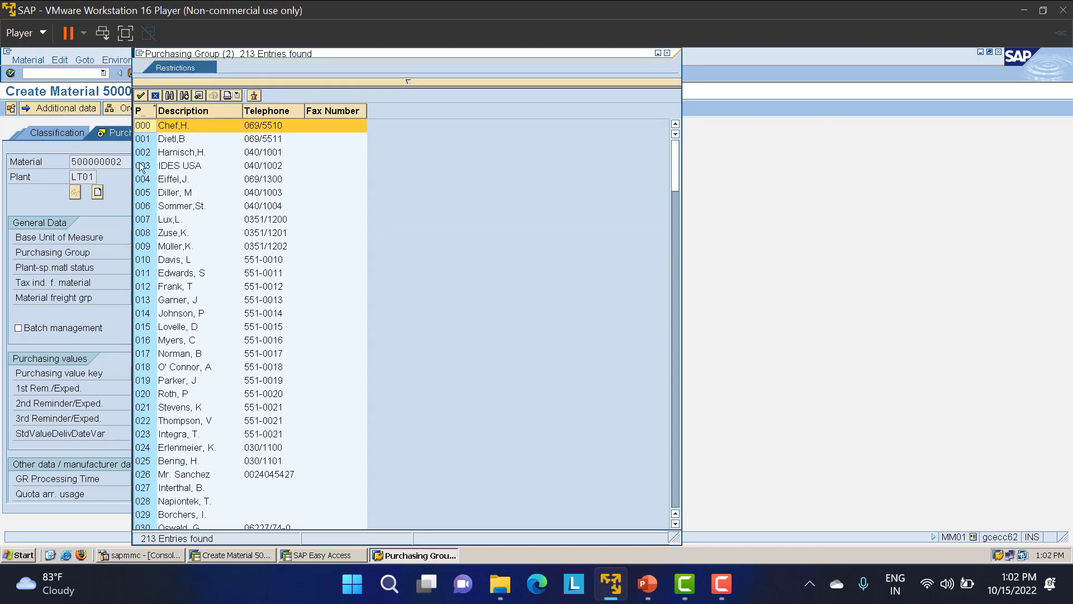
double_click(147, 128)
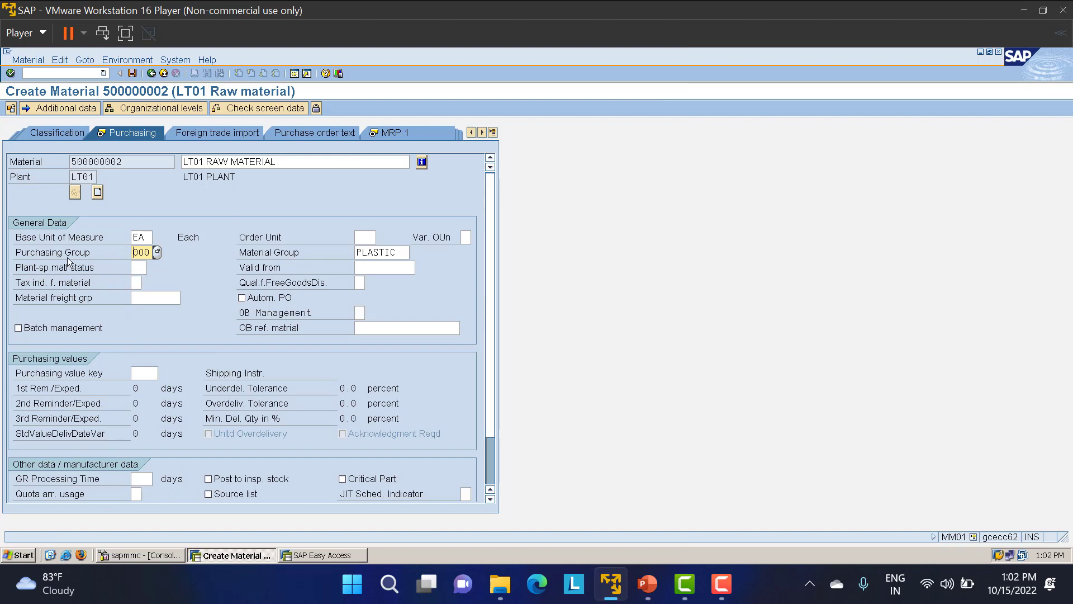
Step: Look up the possible plant-specific material statuses and material tax indicators without choosing any
click(137, 267)
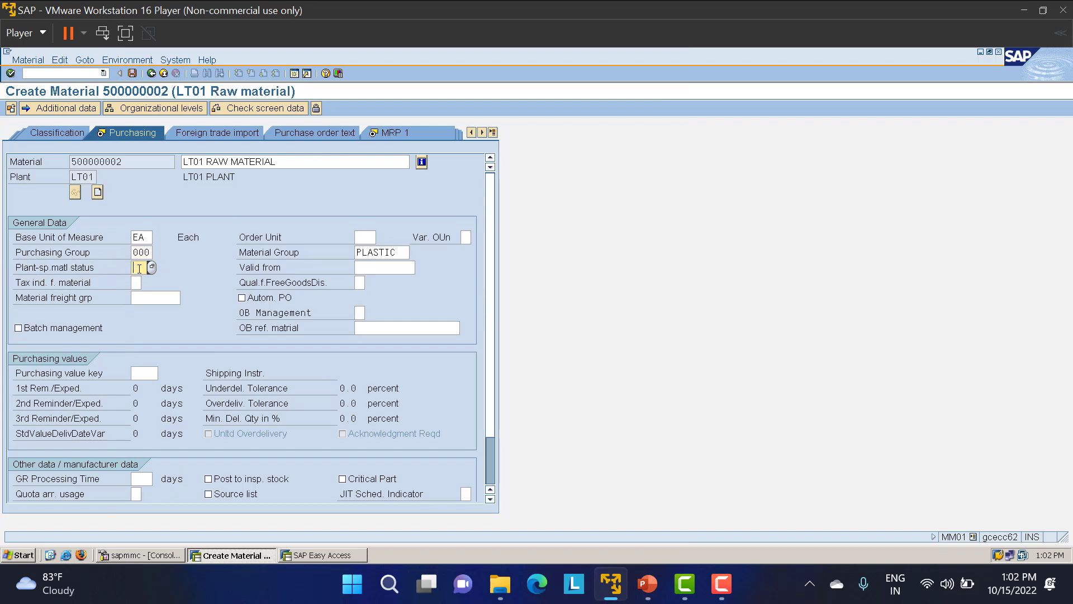
click(151, 267)
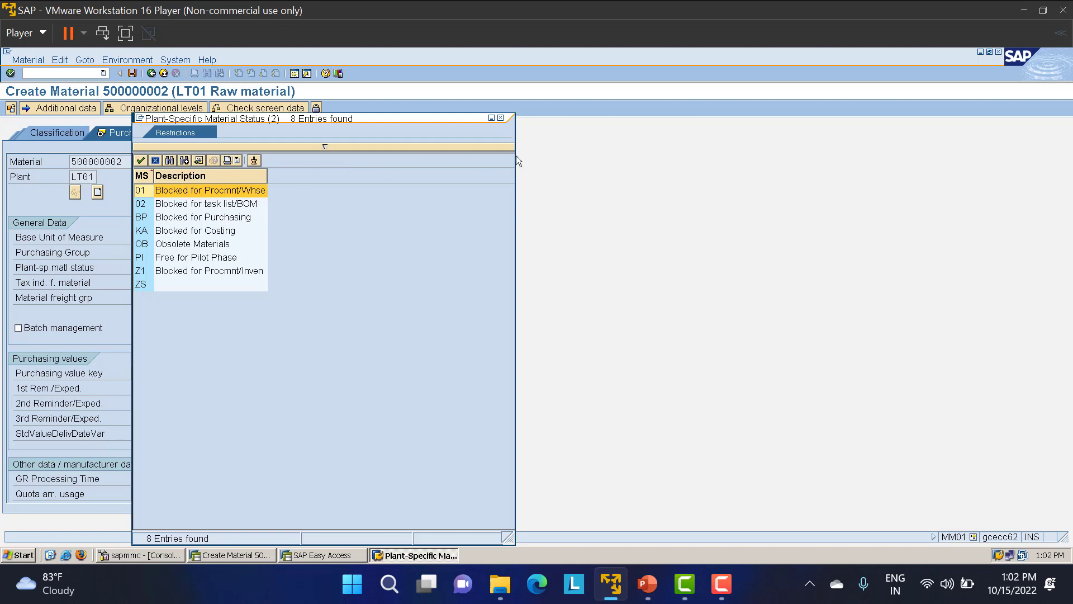
click(501, 119)
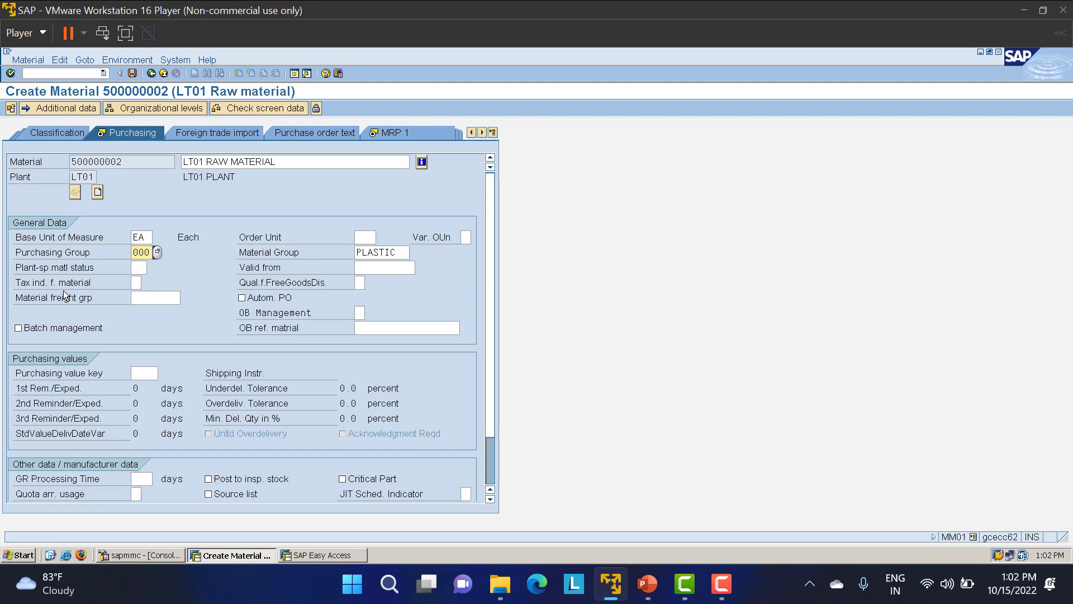
click(136, 283)
click(147, 282)
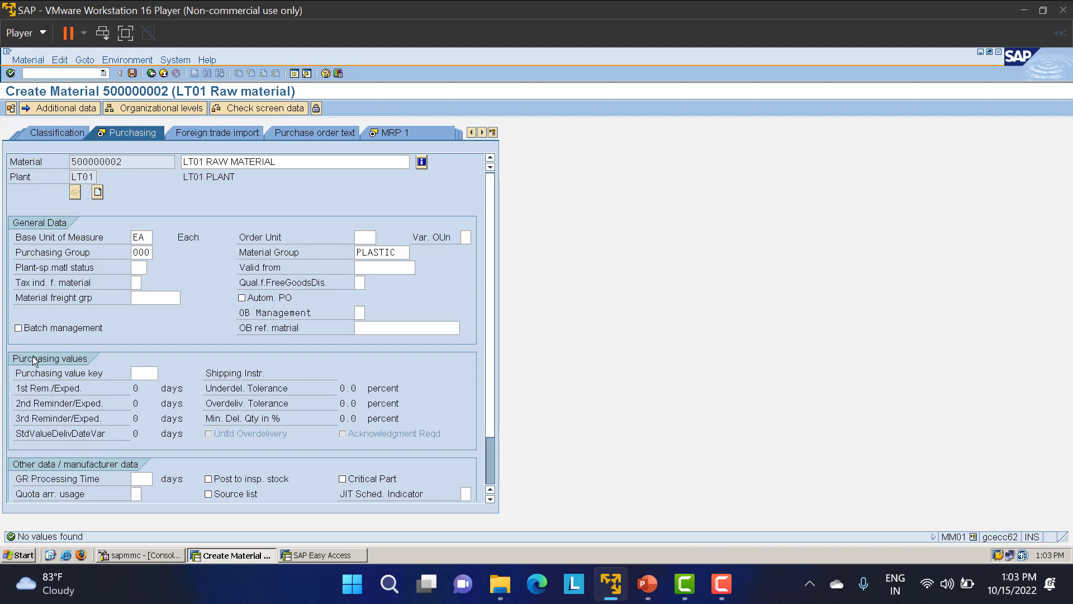
Step: Choose purchasing value key L from its possible values and apply it to load the reminder and tolerance data
click(136, 373)
click(162, 373)
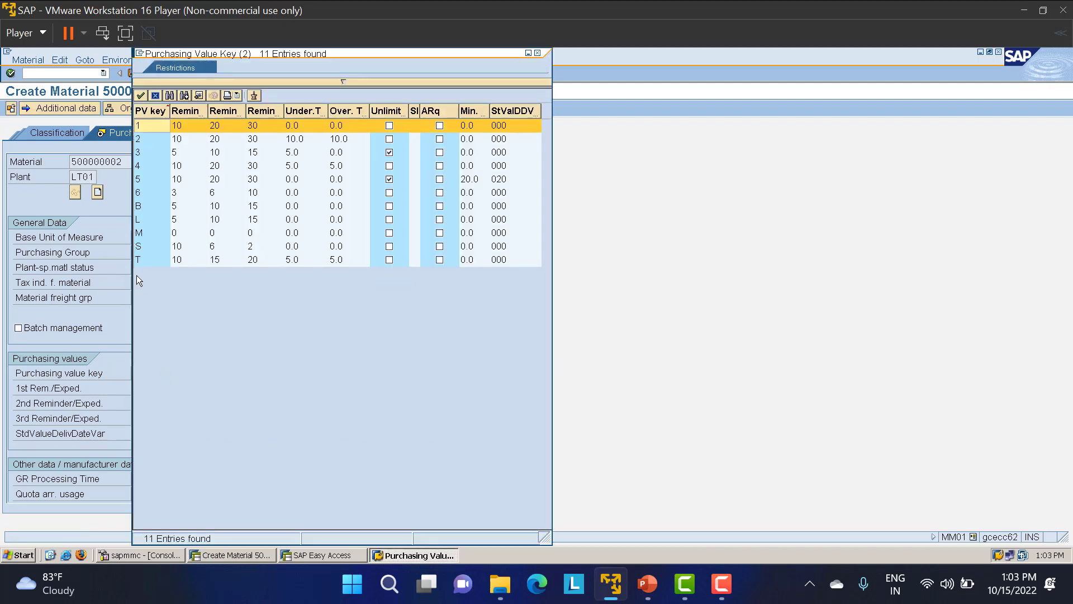
double_click(136, 222)
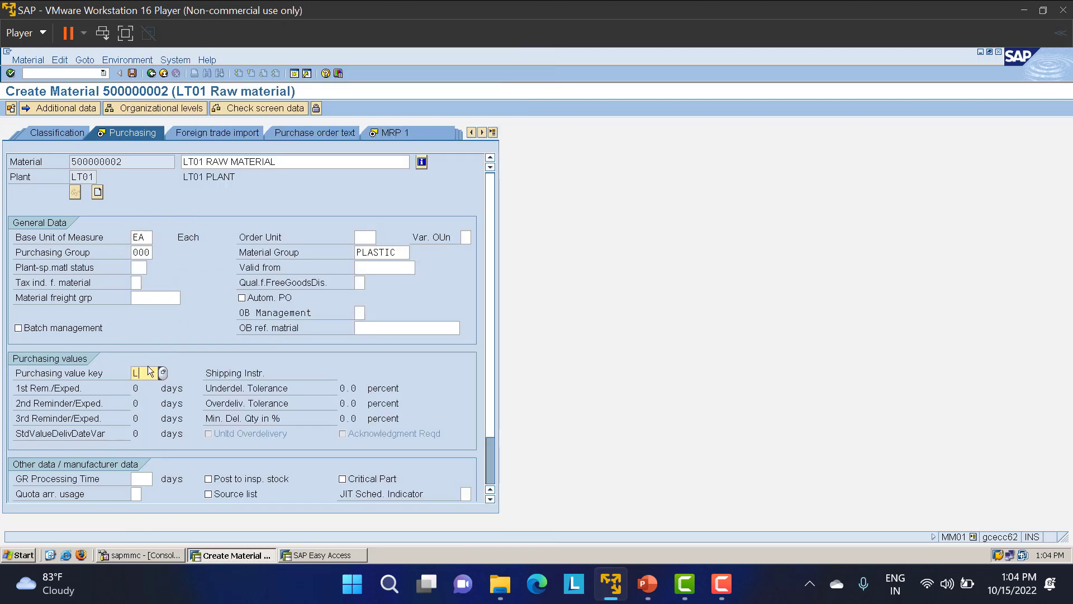
key(Return)
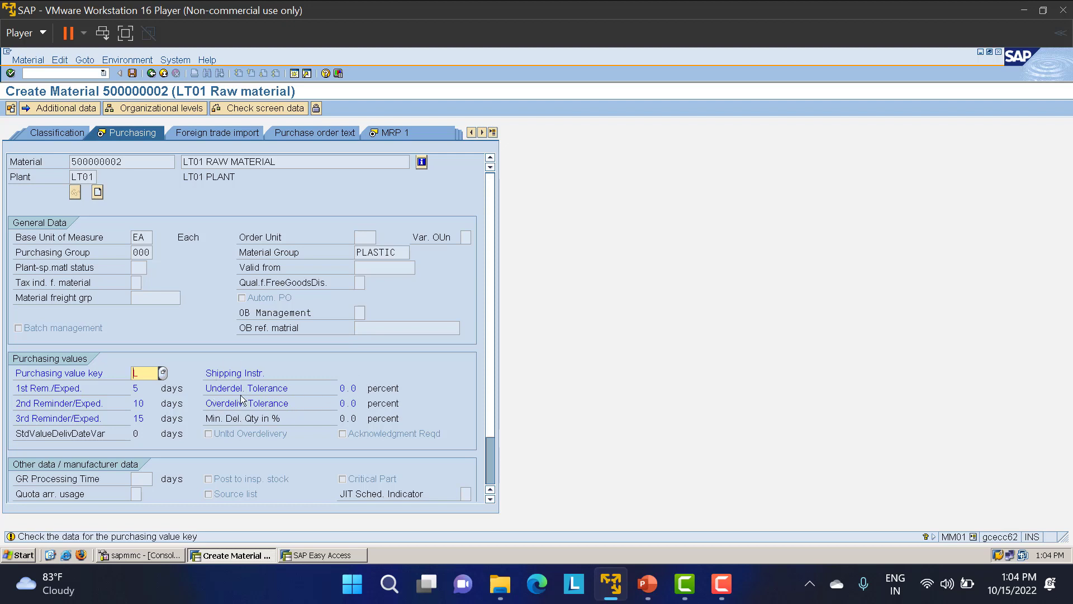
scroll(243, 394, down, 2)
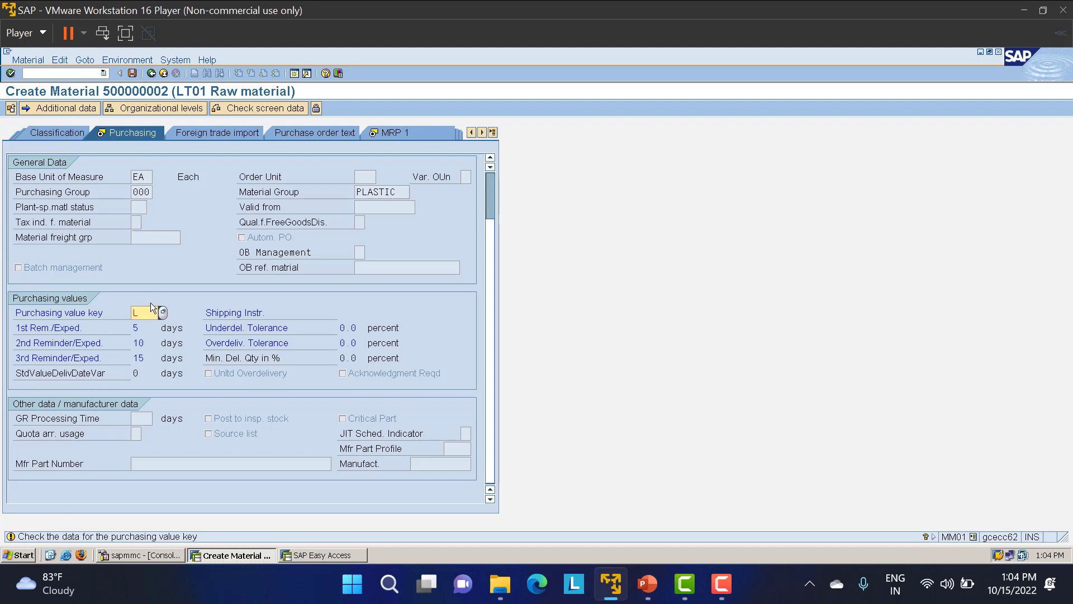
Step: Continue to the MRP 1 view and choose MRP type PD from the possible values
key(Return)
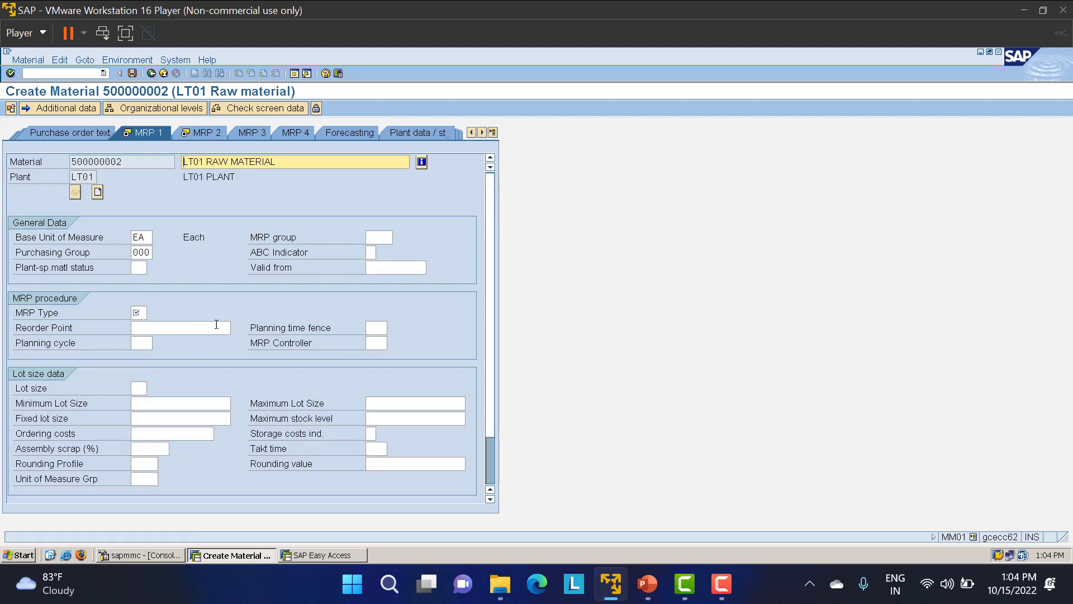
click(492, 132)
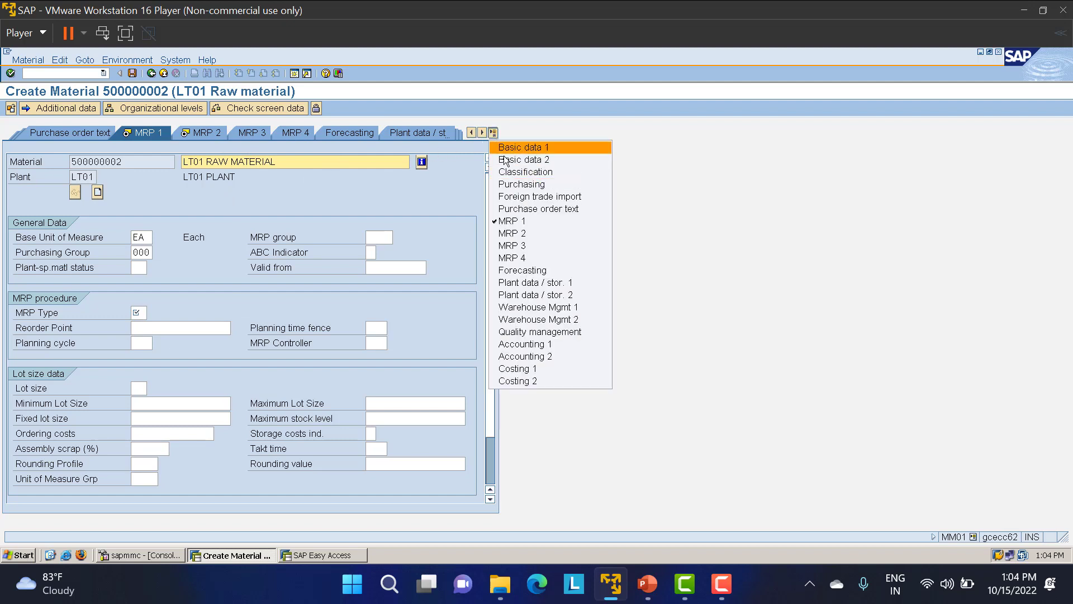
click(514, 174)
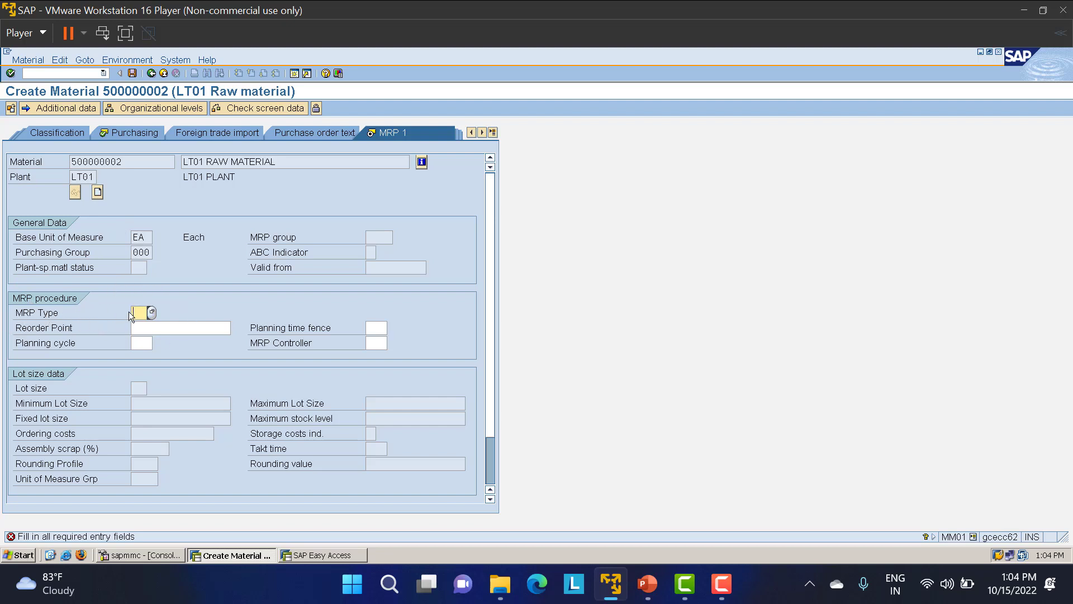
click(152, 313)
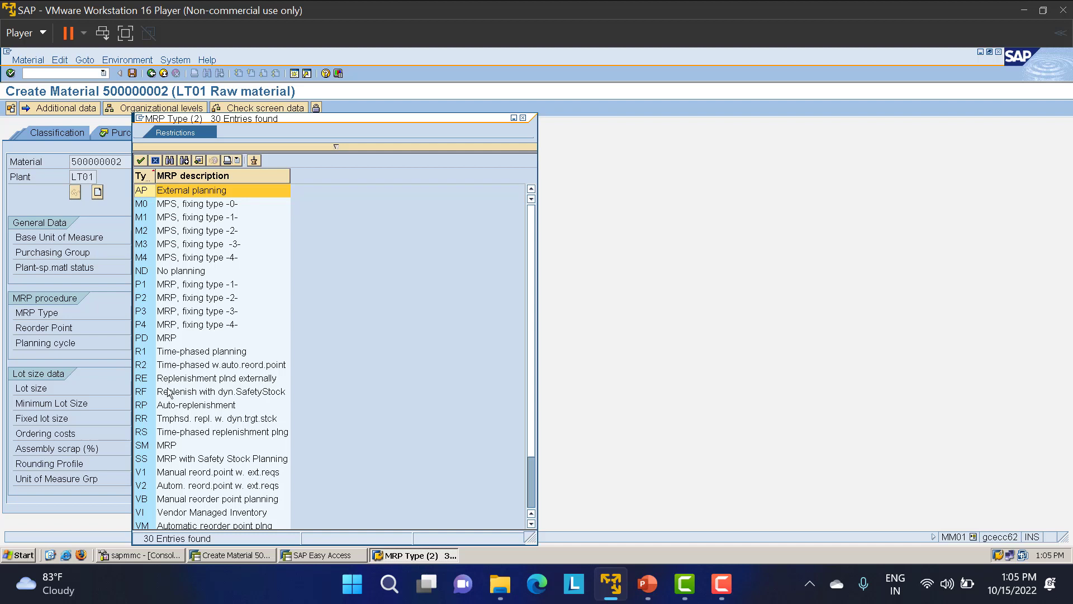
double_click(162, 339)
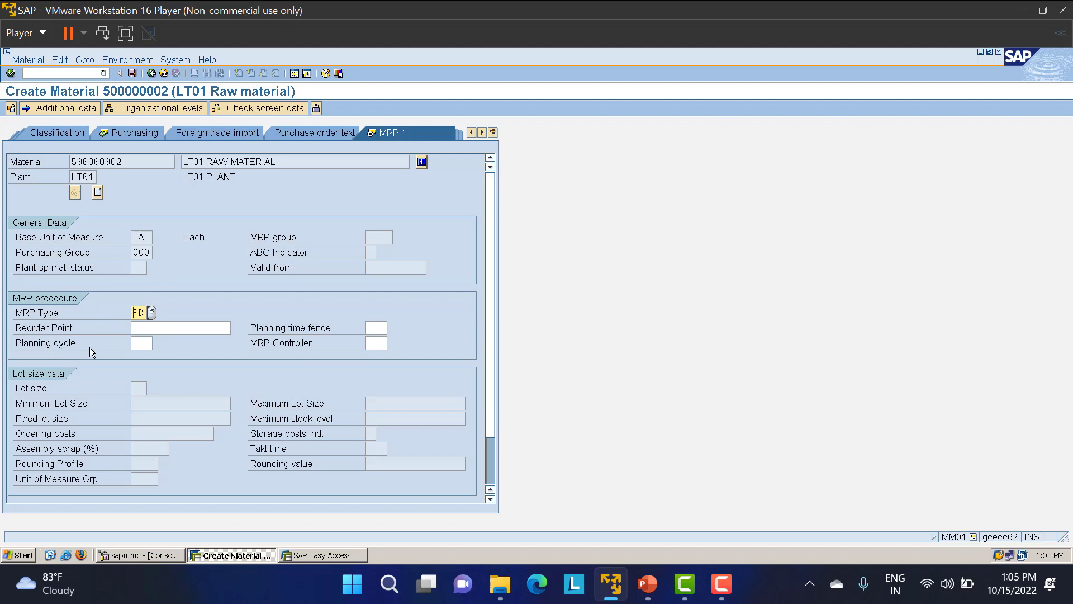
Step: Look up the possible planning cycles, then assign MRP controller LMC of plant LT01 and apply the MRP procedure data
click(143, 342)
click(158, 343)
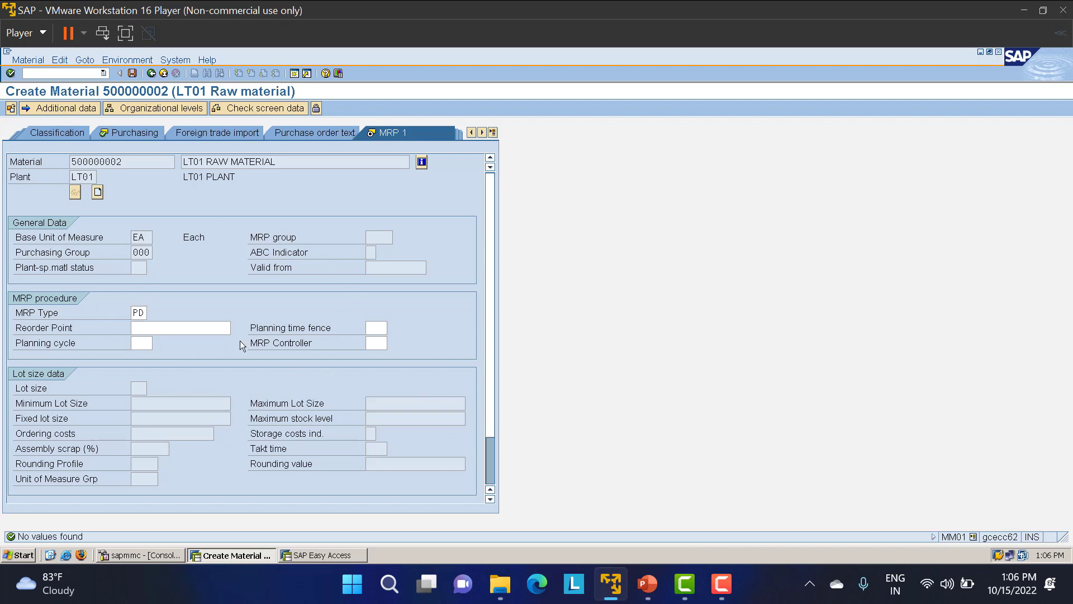
click(380, 344)
click(392, 343)
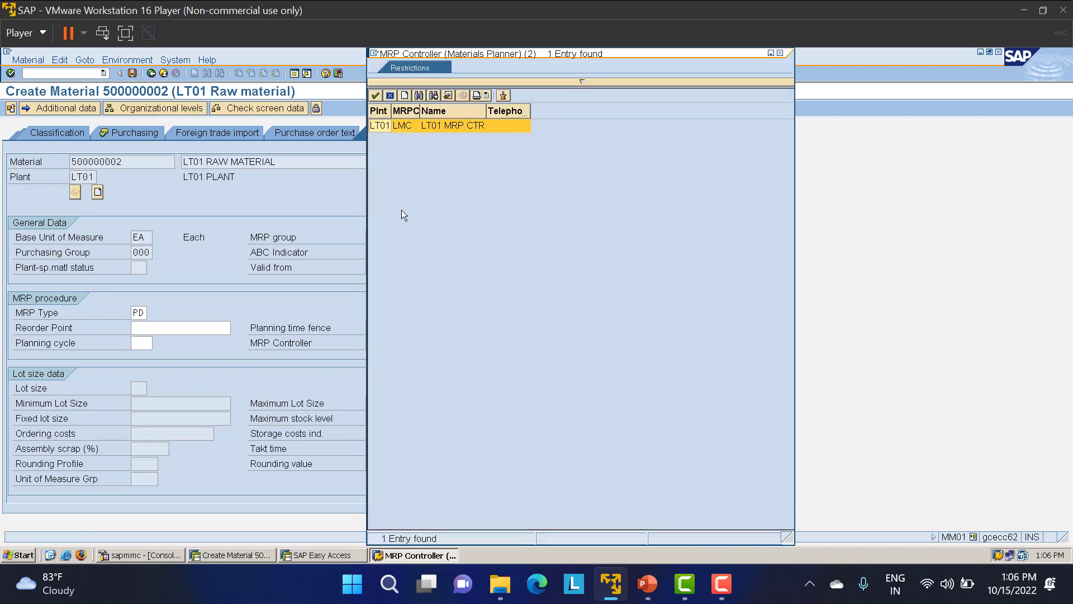
double_click(382, 127)
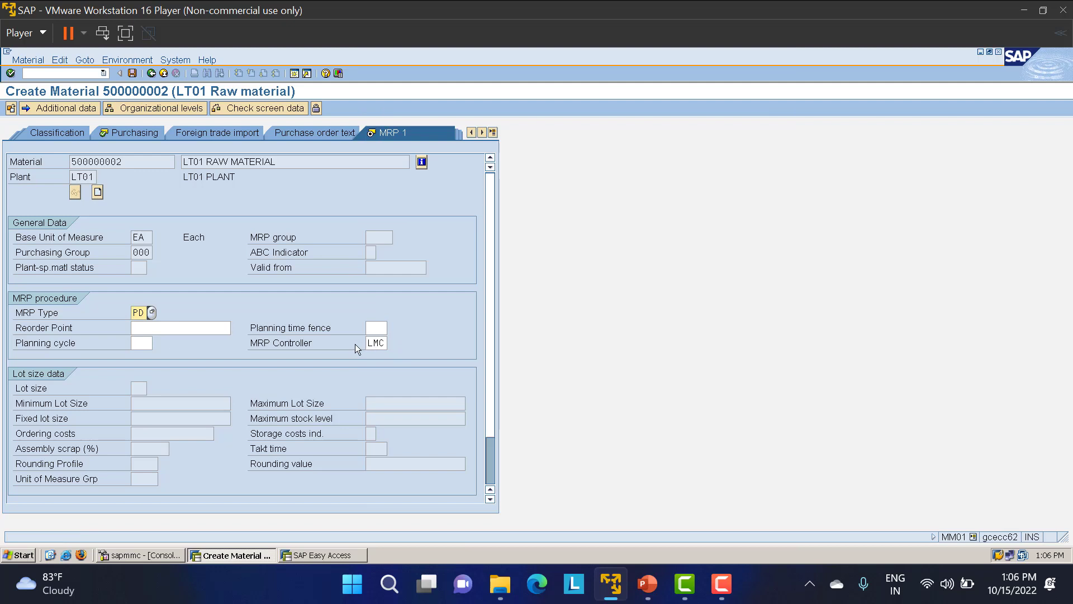
key(Return)
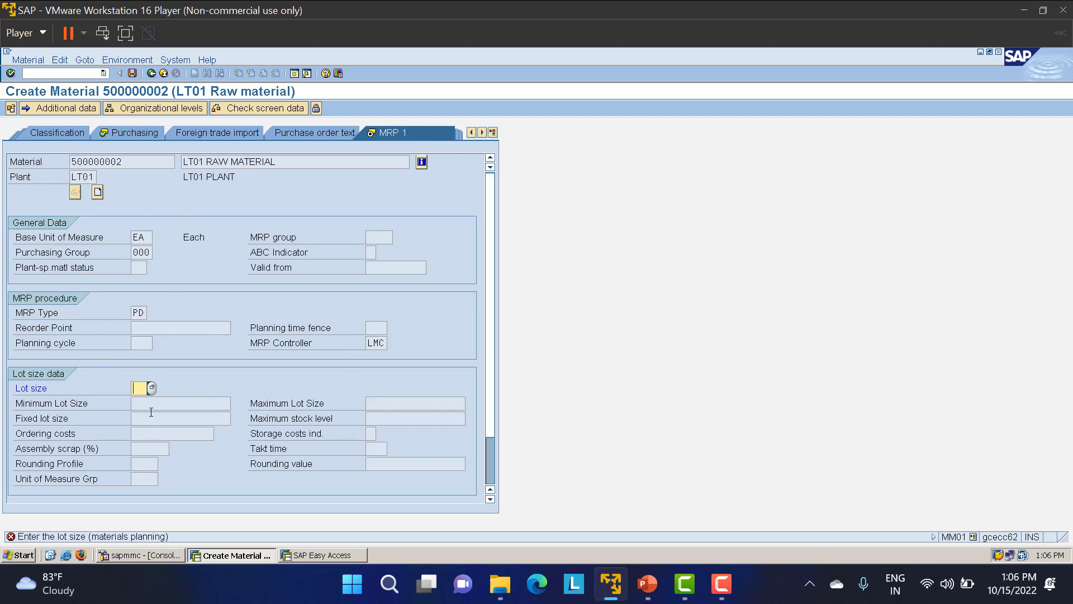
Step: Choose lot size EX, lot-for-lot order quantity, from the possible lot-sizing procedures
click(152, 388)
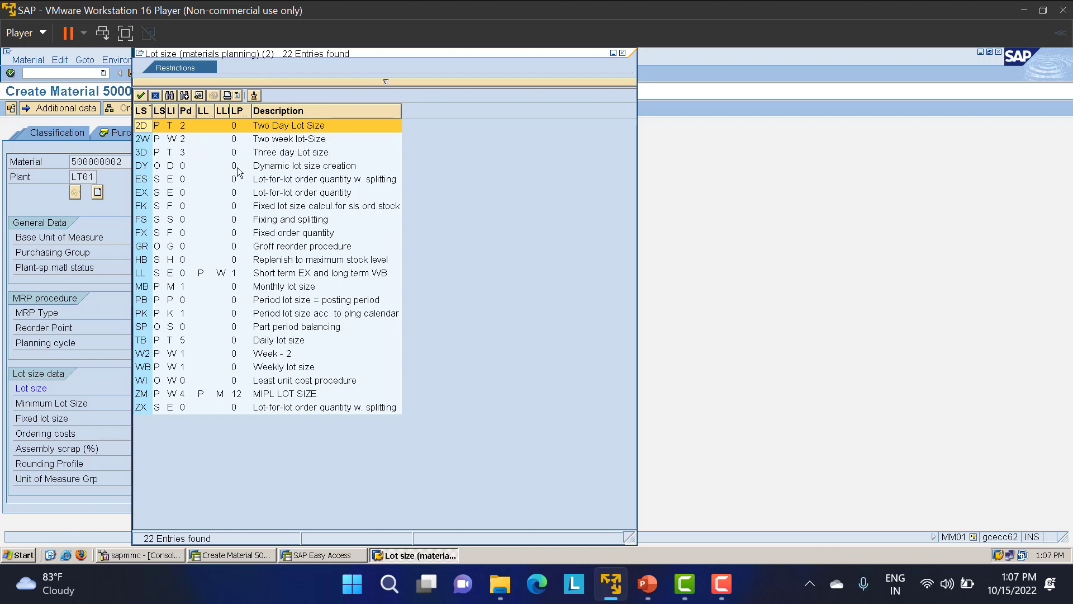
click(147, 194)
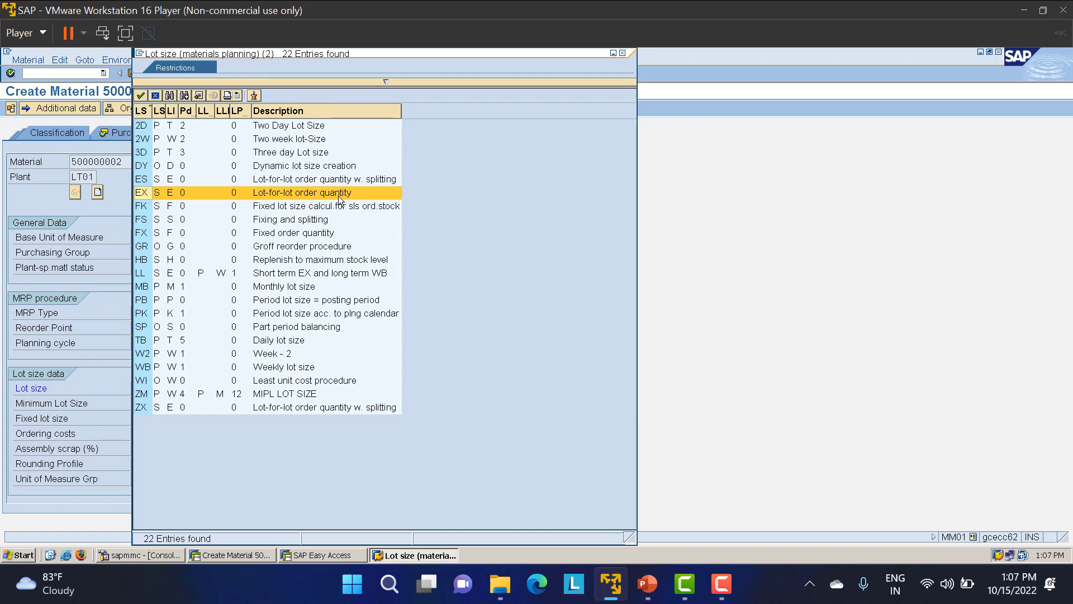
double_click(259, 194)
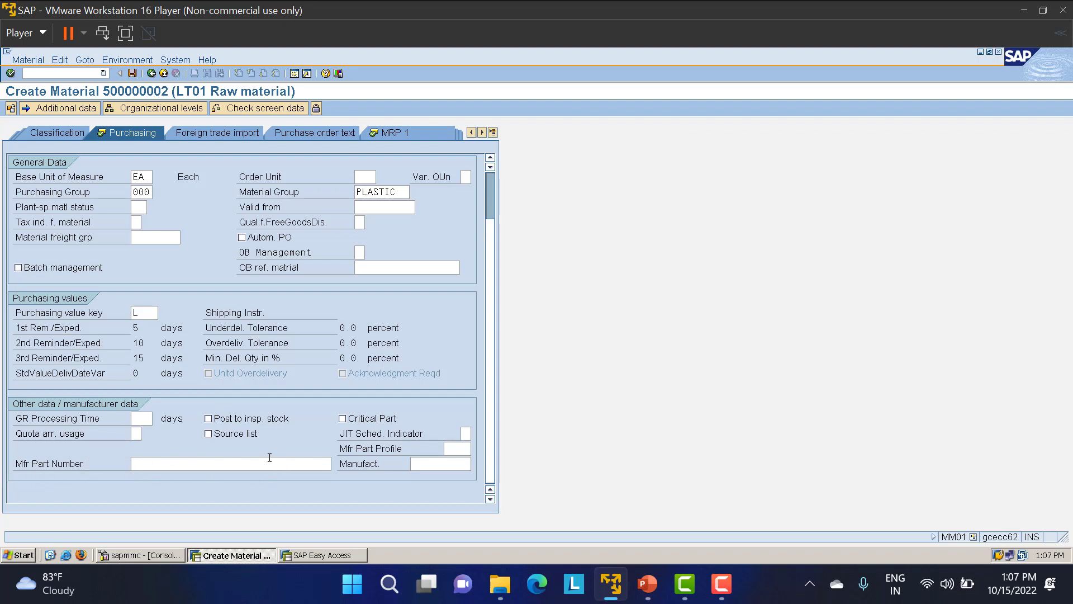
Step: Examine the material number and the manufacturer part number field on the Purchasing view
scroll(114, 178, up, 2)
drag(129, 164, 71, 162)
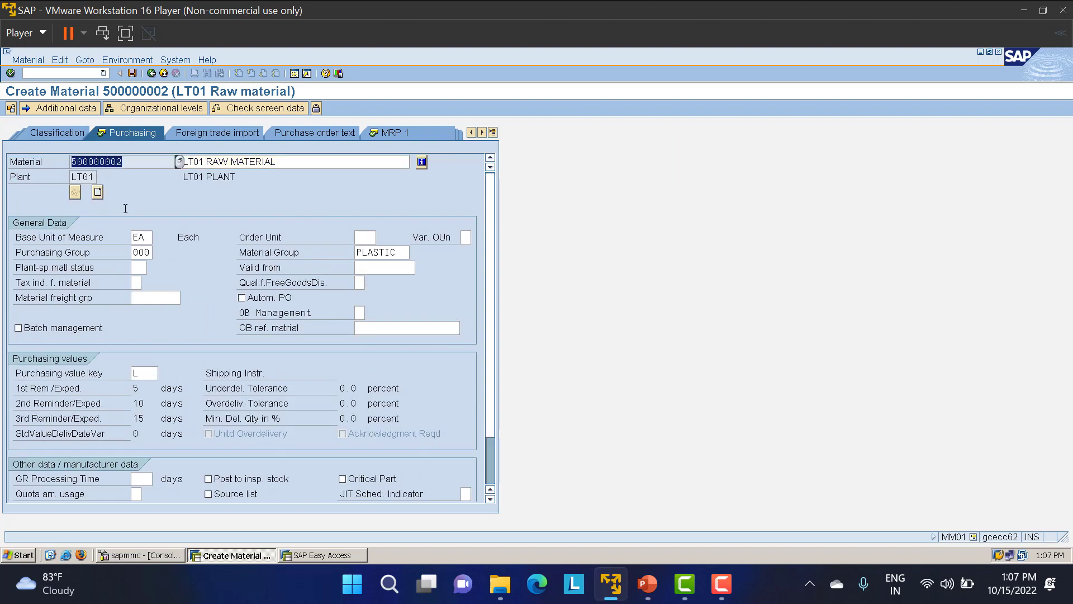
click(143, 161)
scroll(234, 412, down, 2)
click(170, 462)
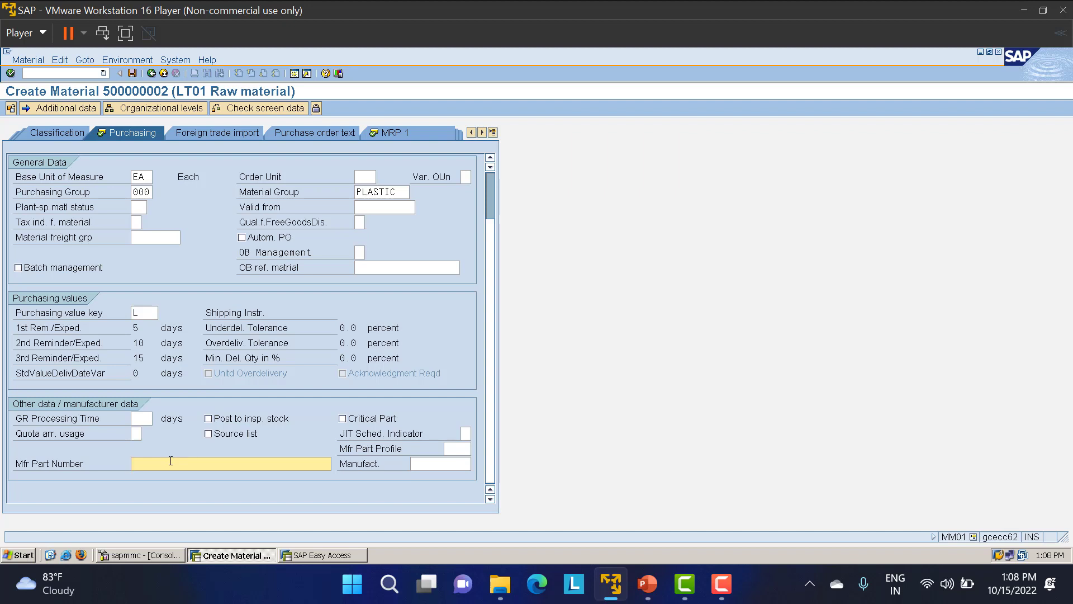
scroll(206, 455, up, 3)
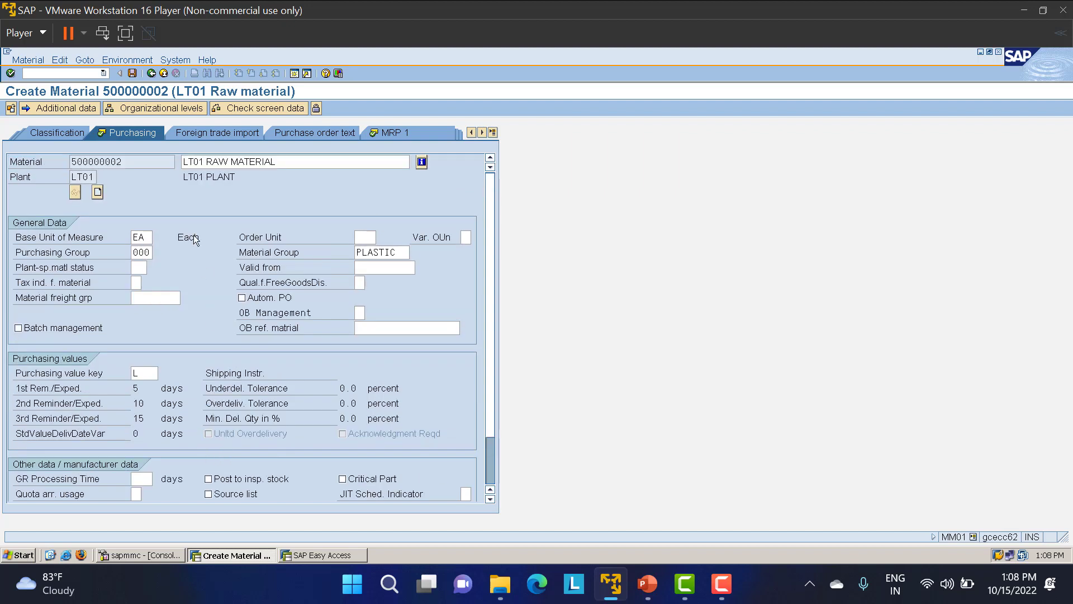
click(143, 161)
scroll(216, 270, down, 2)
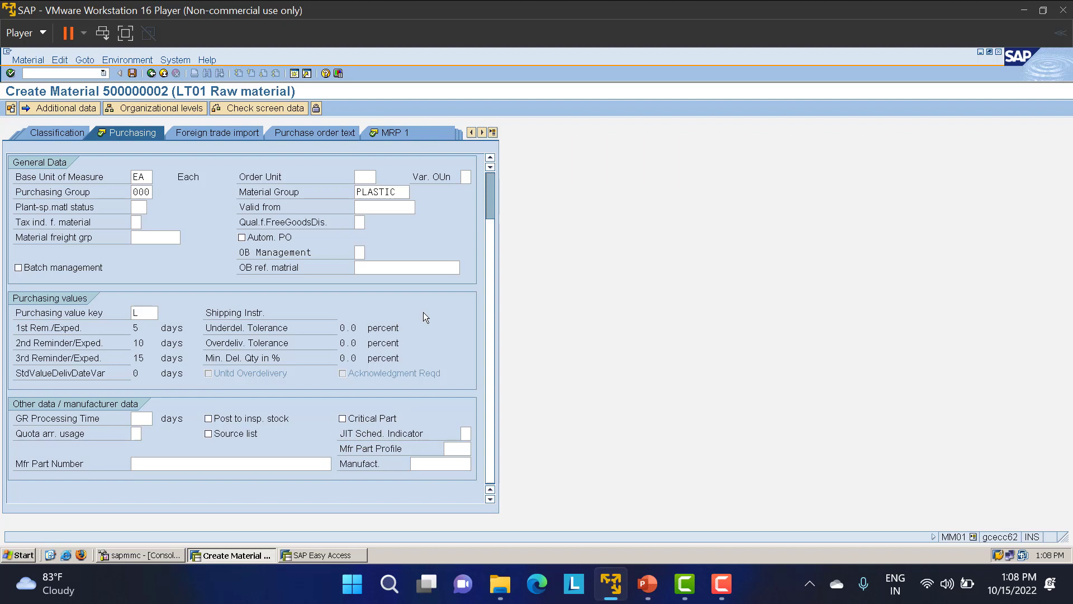
Step: Return to MRP 1, look over its lot size data including the maximum lot size, and continue to MRP 2
key(Return)
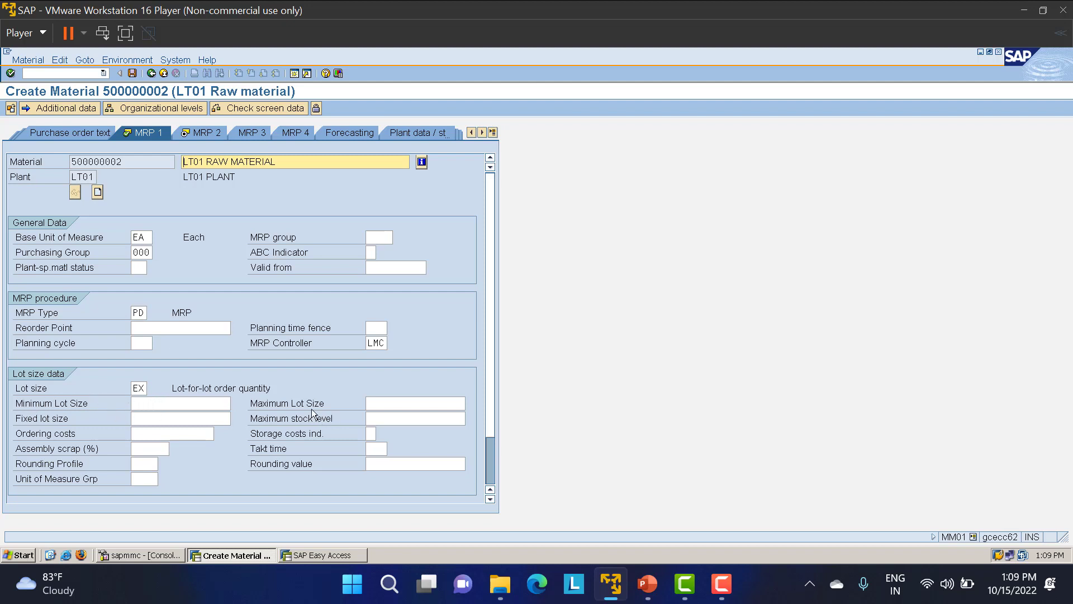
click(399, 403)
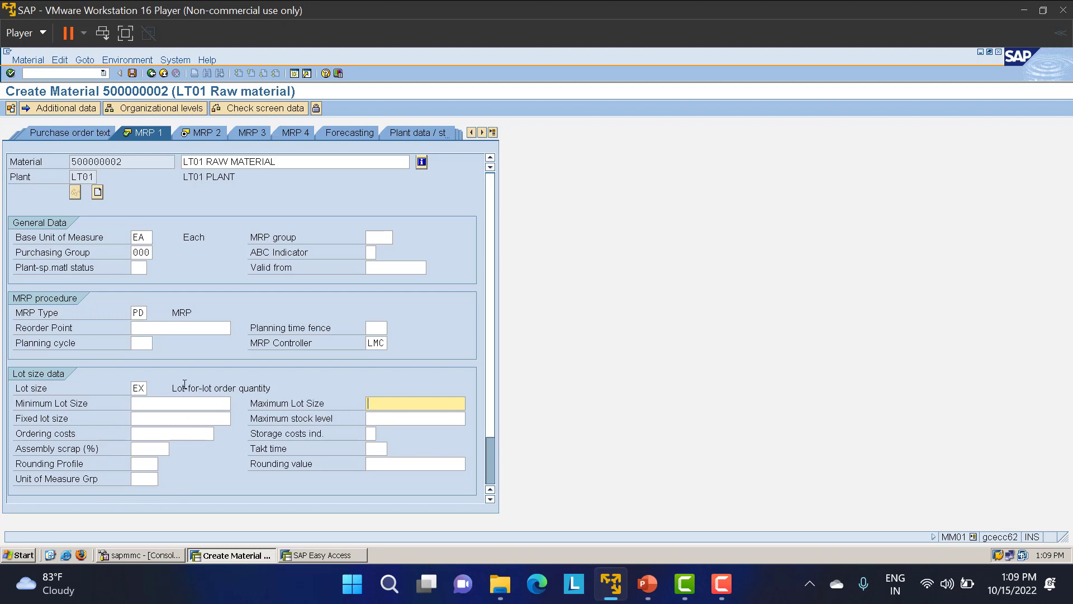
scroll(268, 362, down, 2)
scroll(264, 362, up, 3)
key(Return)
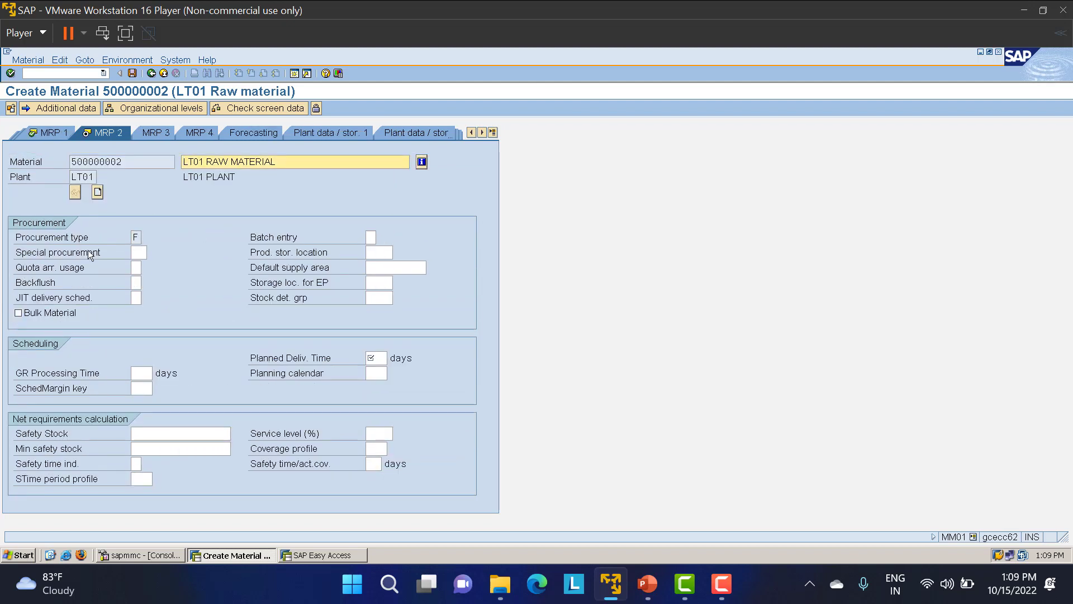
Step: Look up the possible procurement types for the material and pick F, external procurement
click(136, 237)
click(147, 238)
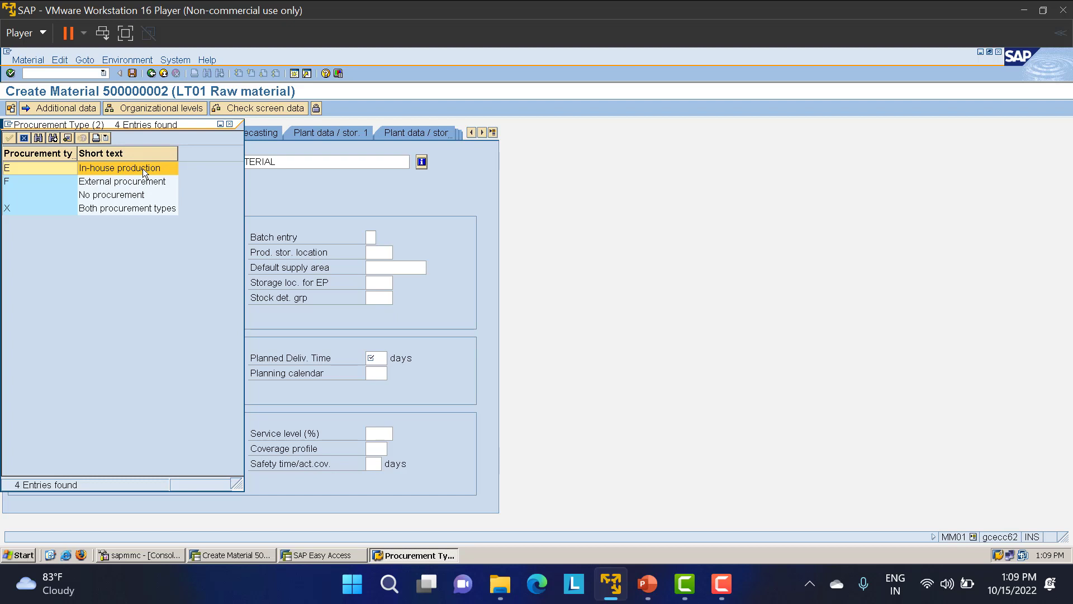
double_click(35, 184)
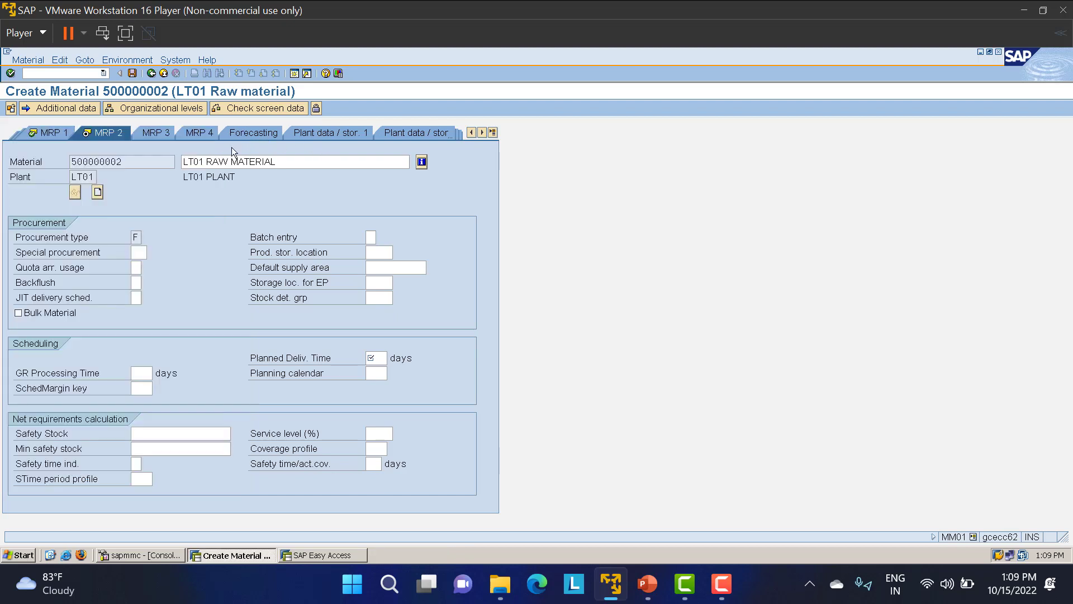
Step: Switch to the SAP Easy Access session, run transaction OMS2, and open the details of material type LROH
click(322, 559)
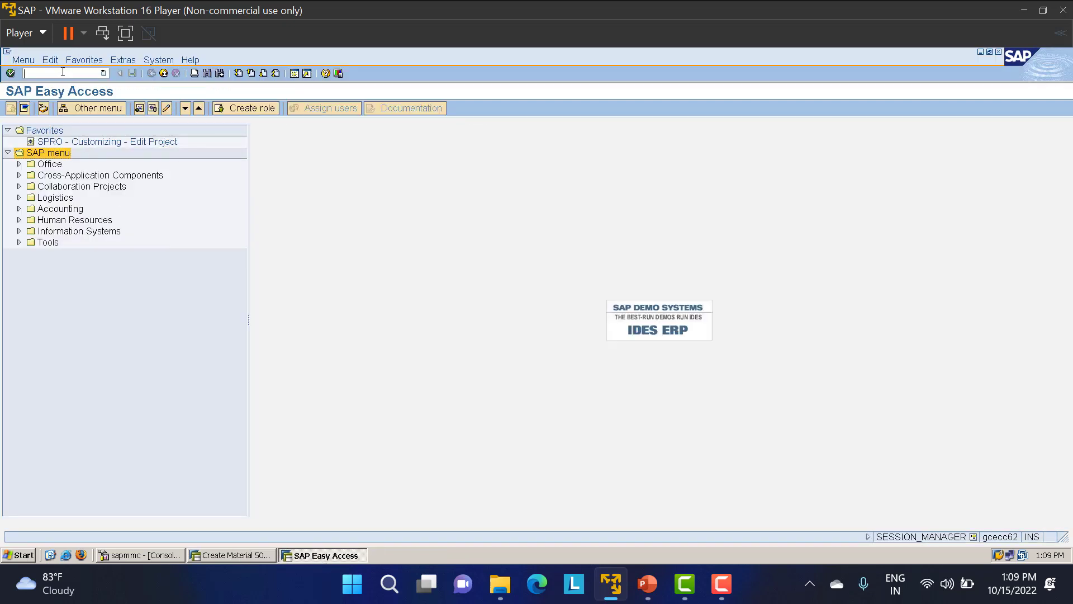
text(OMS2)
key(Return)
scroll(200, 259, down, 5)
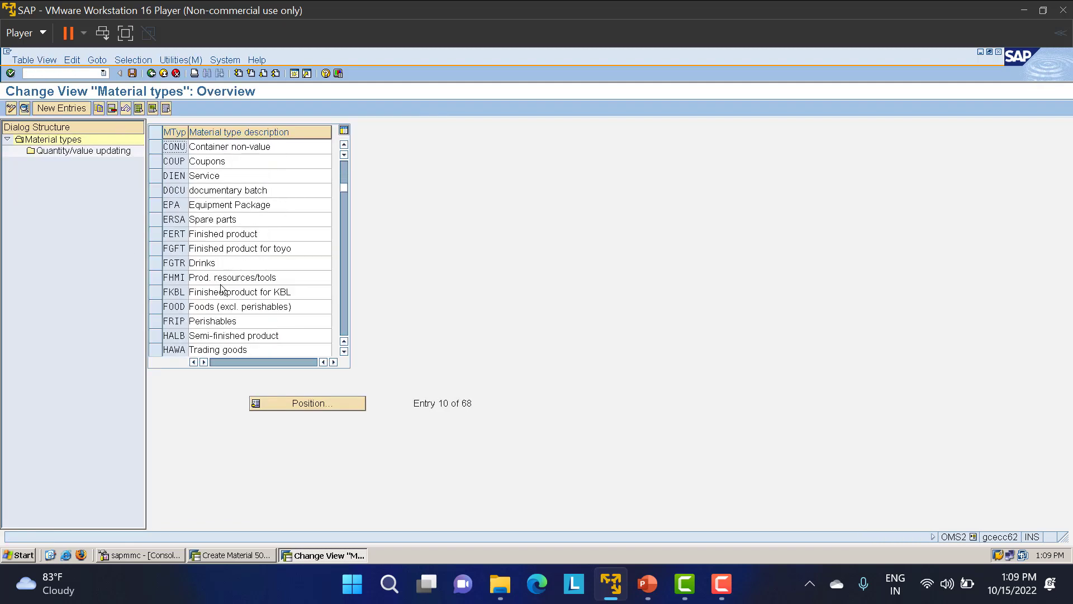
scroll(210, 287, down, 2)
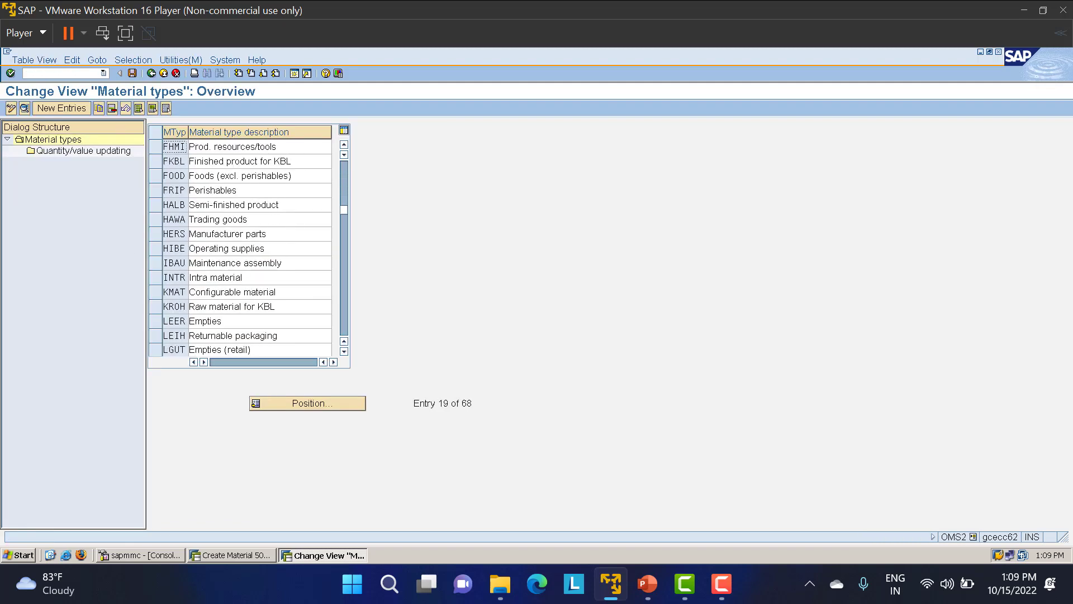
click(154, 321)
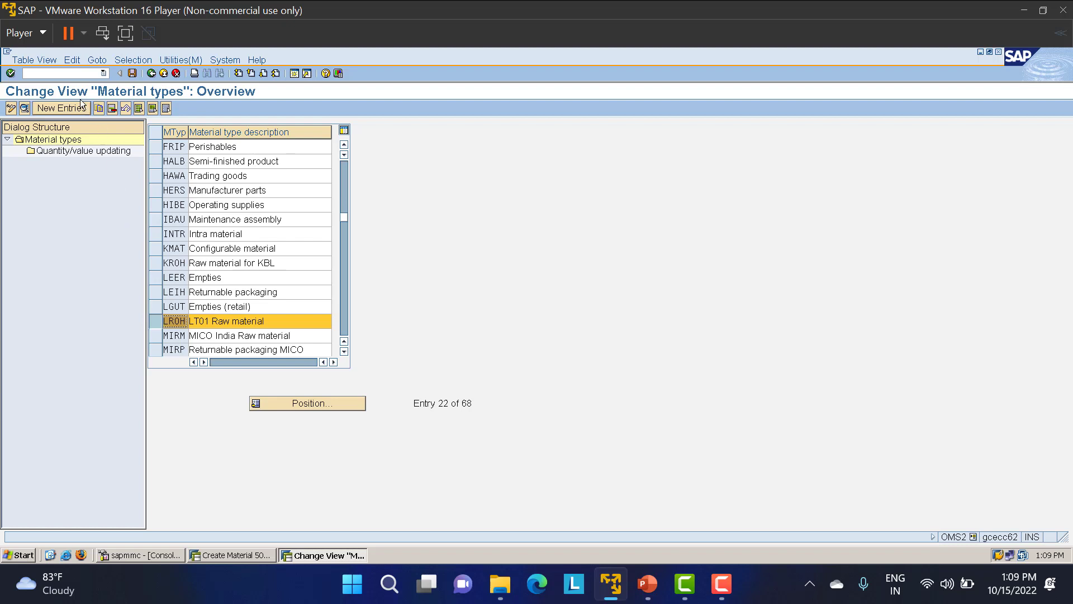
click(97, 110)
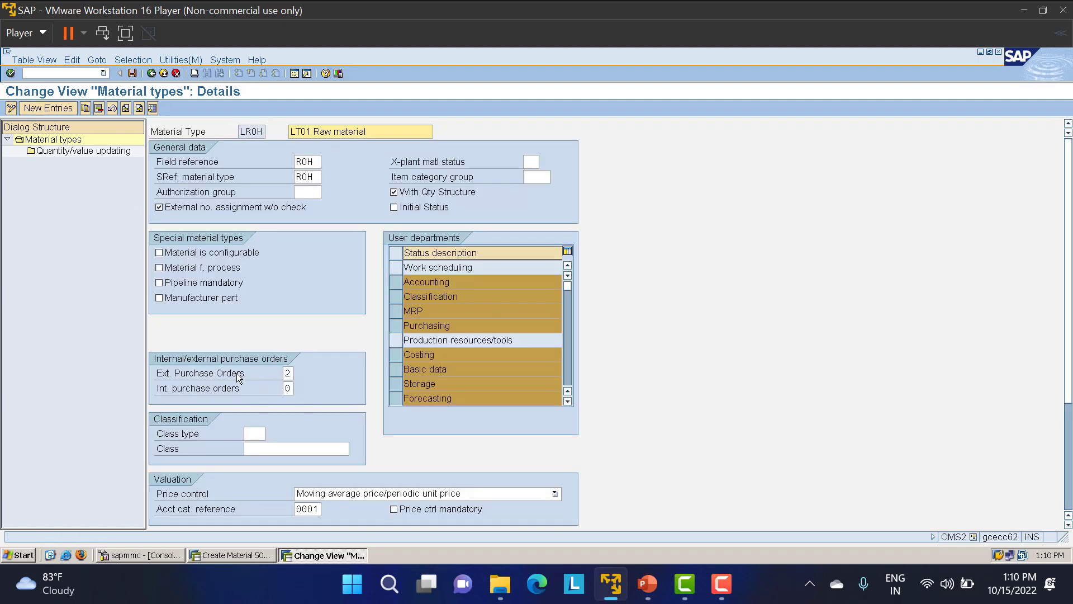
Step: Look up the possible settings for external and internal purchase orders of the material type without choosing any
click(287, 373)
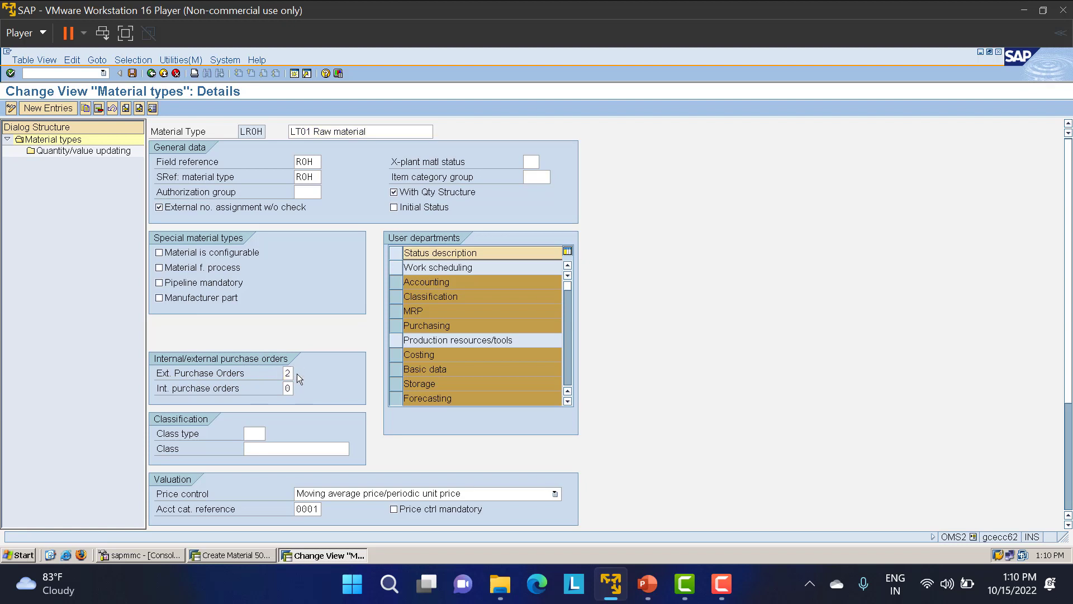
click(299, 374)
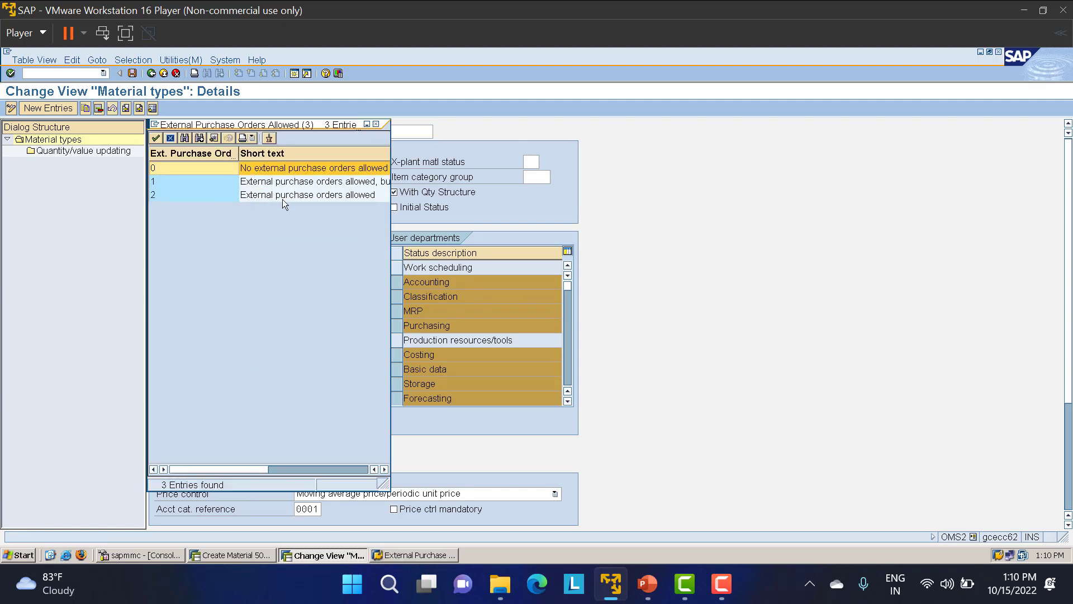
click(377, 125)
click(288, 387)
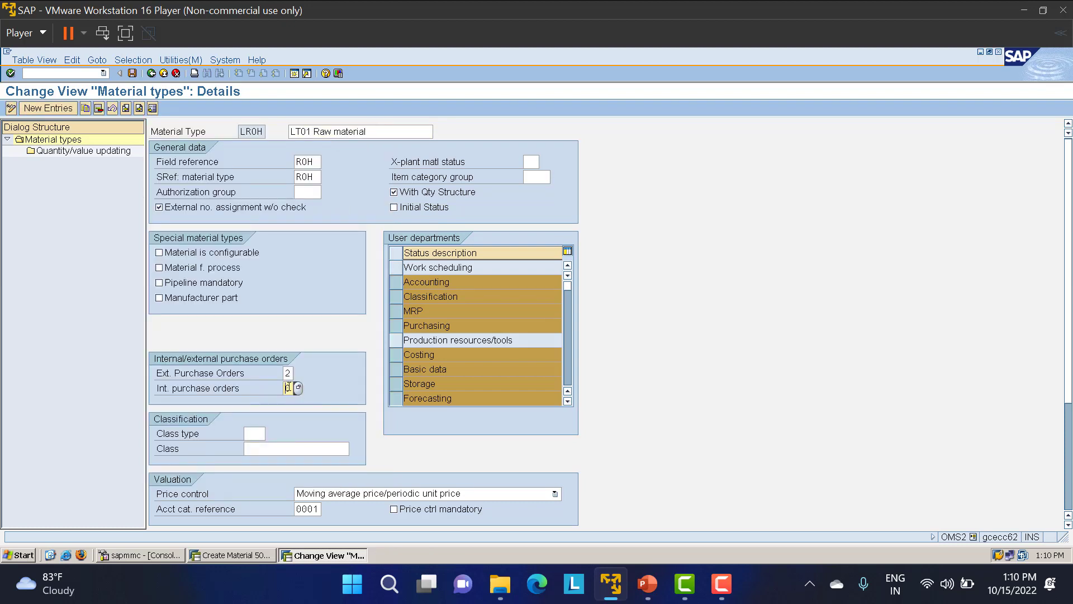
click(298, 388)
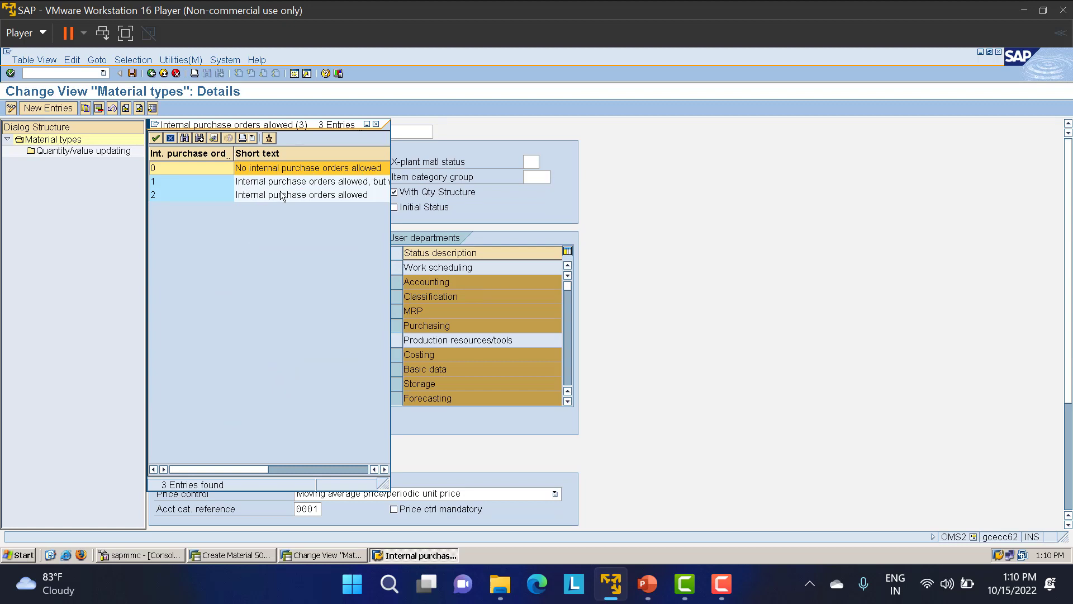
click(385, 125)
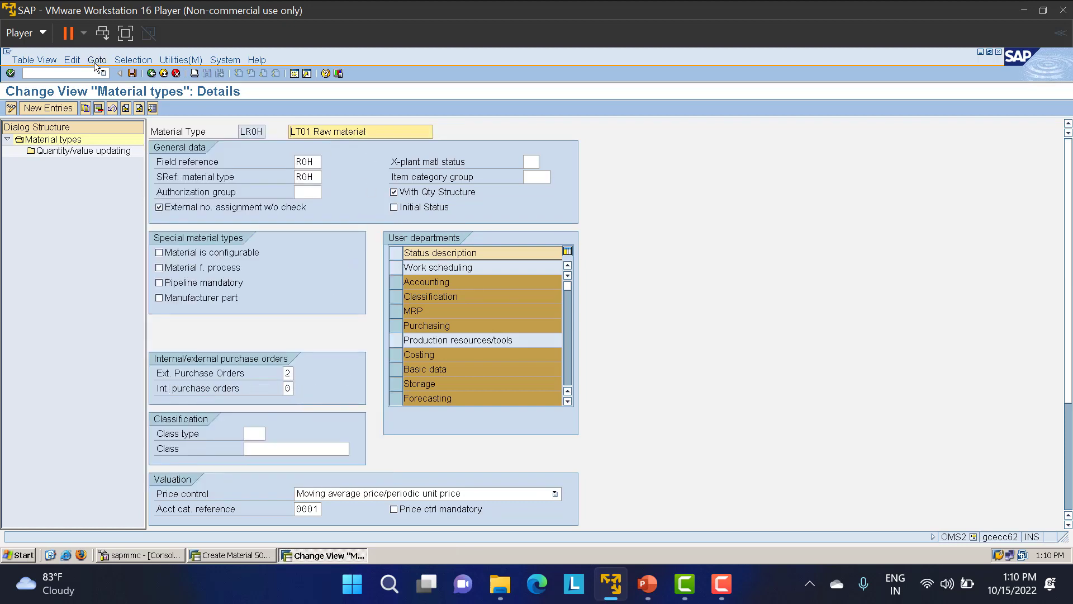
Step: Leave the material type settings, switch back to the material being created, and review its possible procurement types without choosing any
click(163, 73)
click(152, 73)
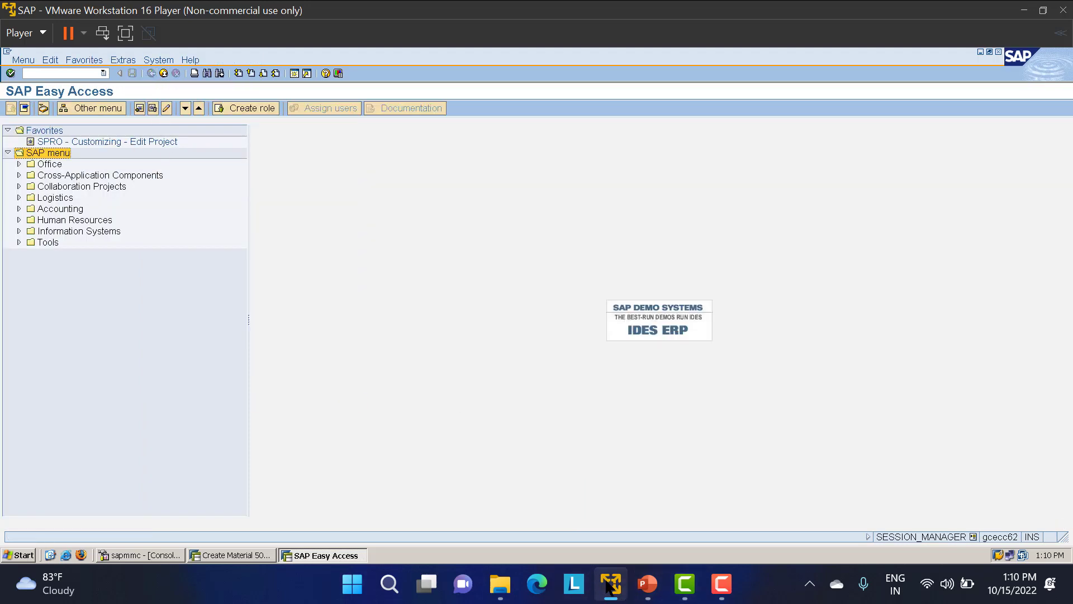
click(227, 555)
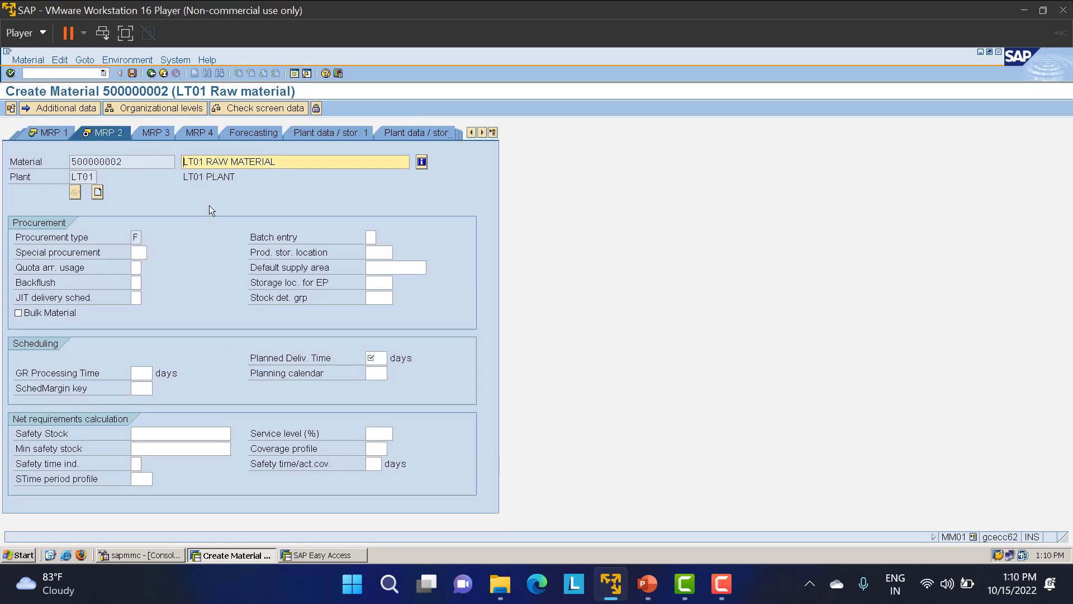
click(140, 239)
click(149, 238)
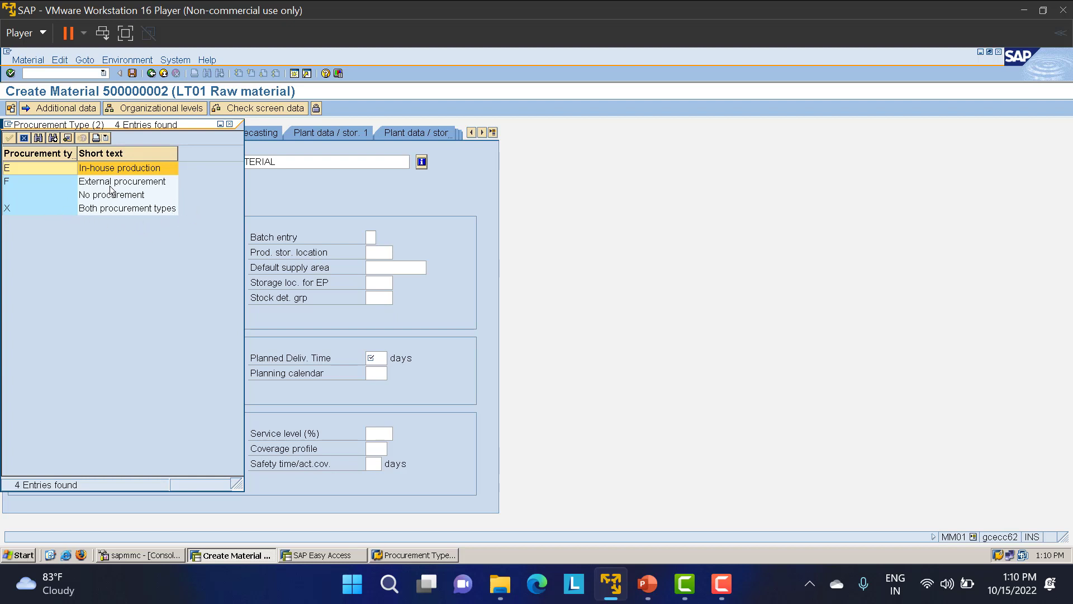
click(228, 124)
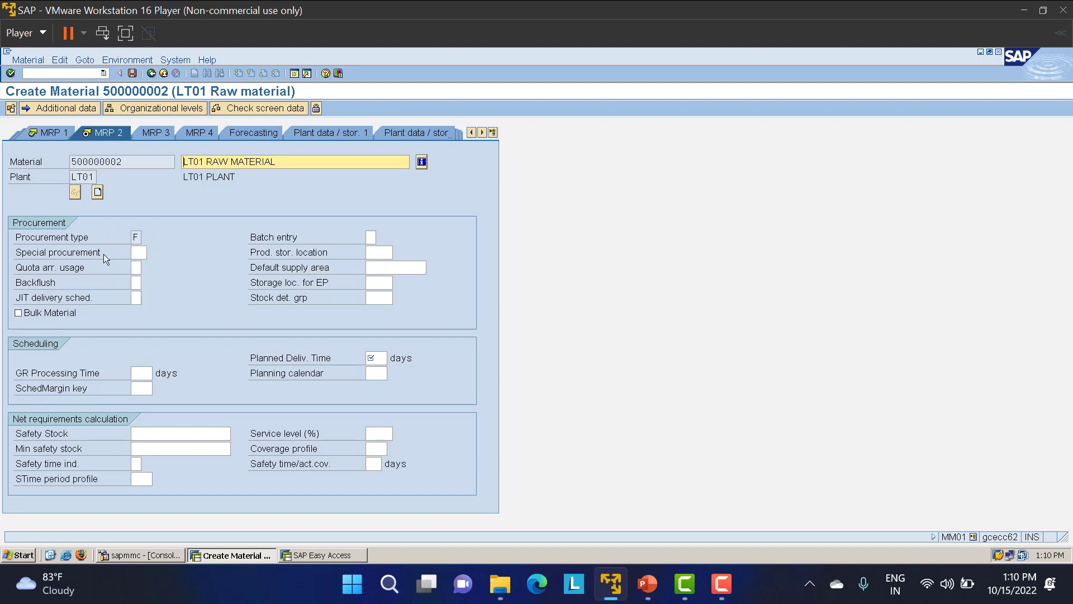
Step: Look up the possible special procurement keys for the material and decline maintaining new entries
click(138, 249)
click(150, 252)
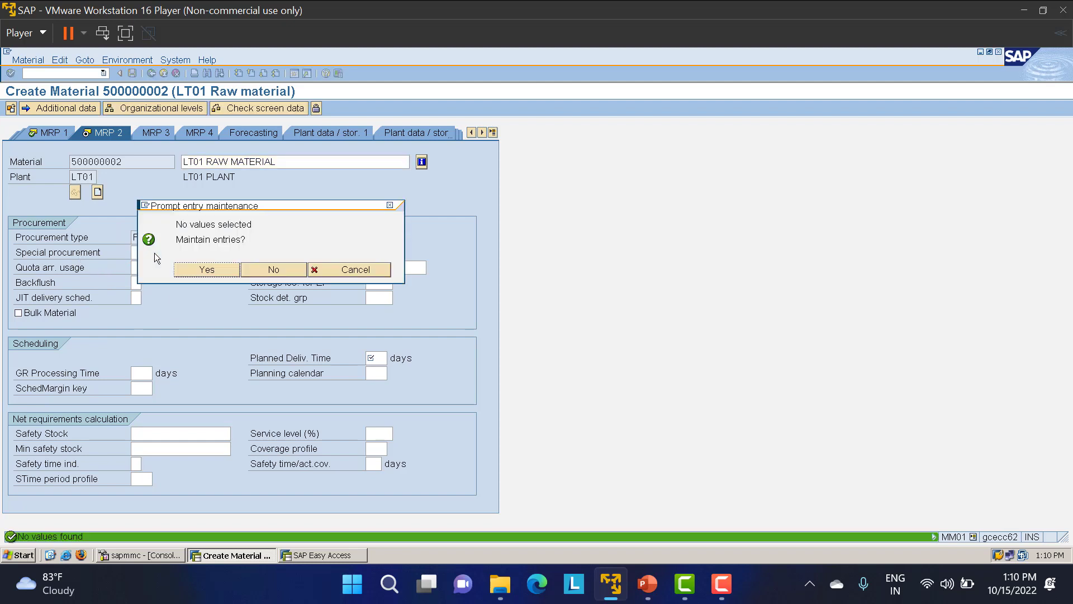
click(284, 268)
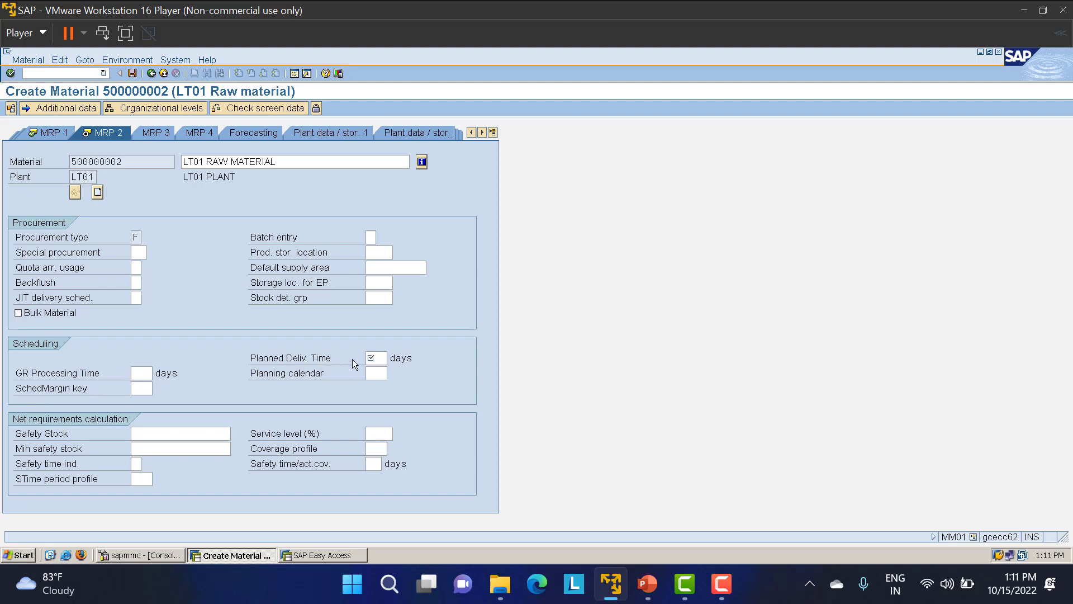
Step: Set the material's planned delivery time to 30 days and look up the available planning calendars
click(370, 358)
text(30)
click(376, 376)
click(394, 371)
Step: Enter scheduling margin key LSK for the material and continue to the Accounting 1 view
click(149, 388)
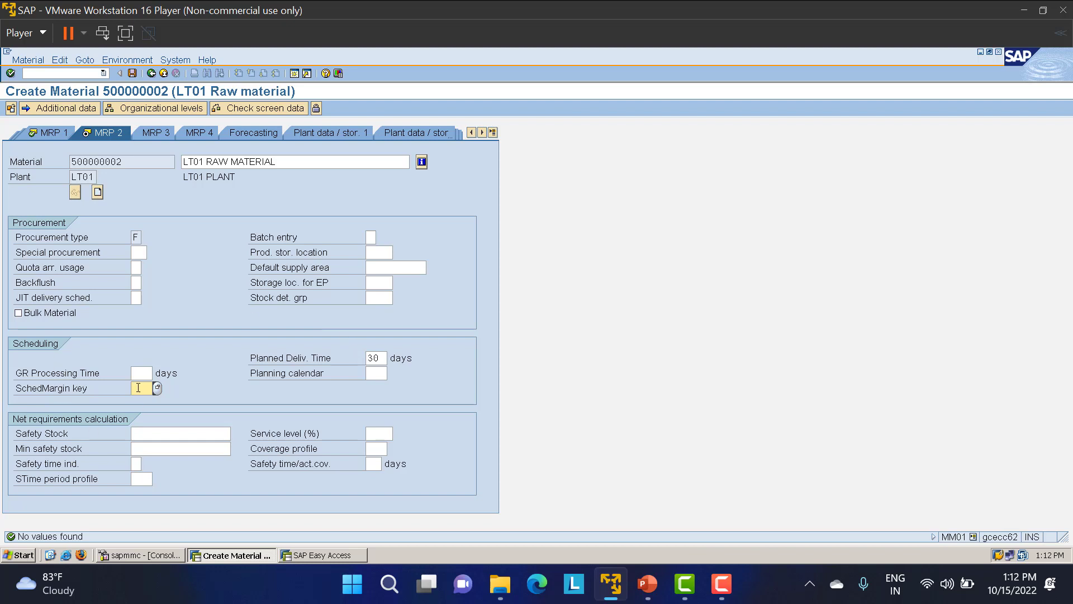
text(LSK)
key(Return)
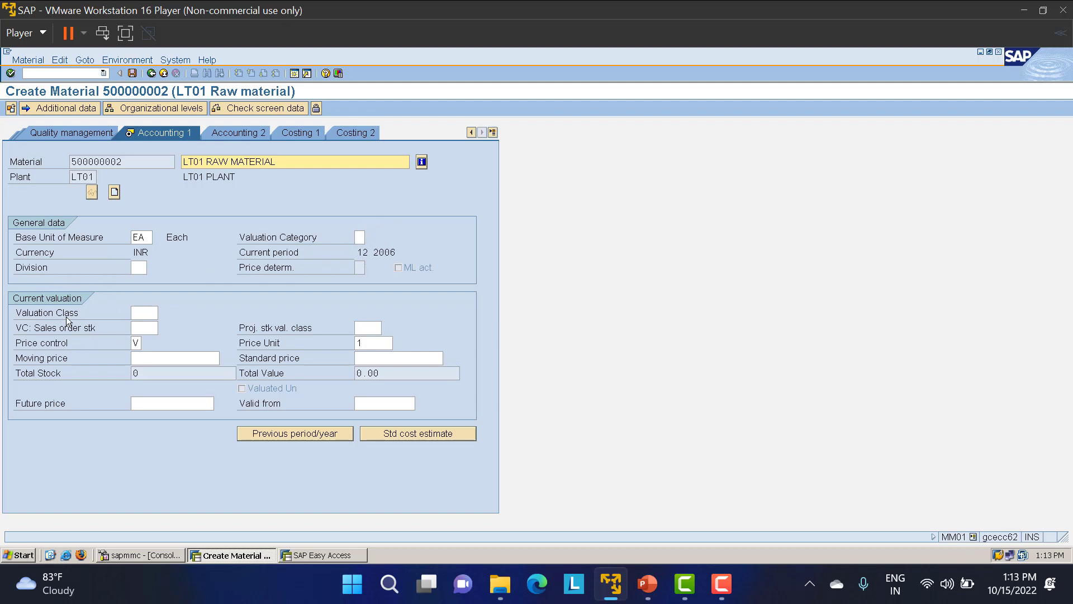
Step: Set the material's valuation class to 3000, Raw materials 1, checking it against the list of possible classes
click(143, 314)
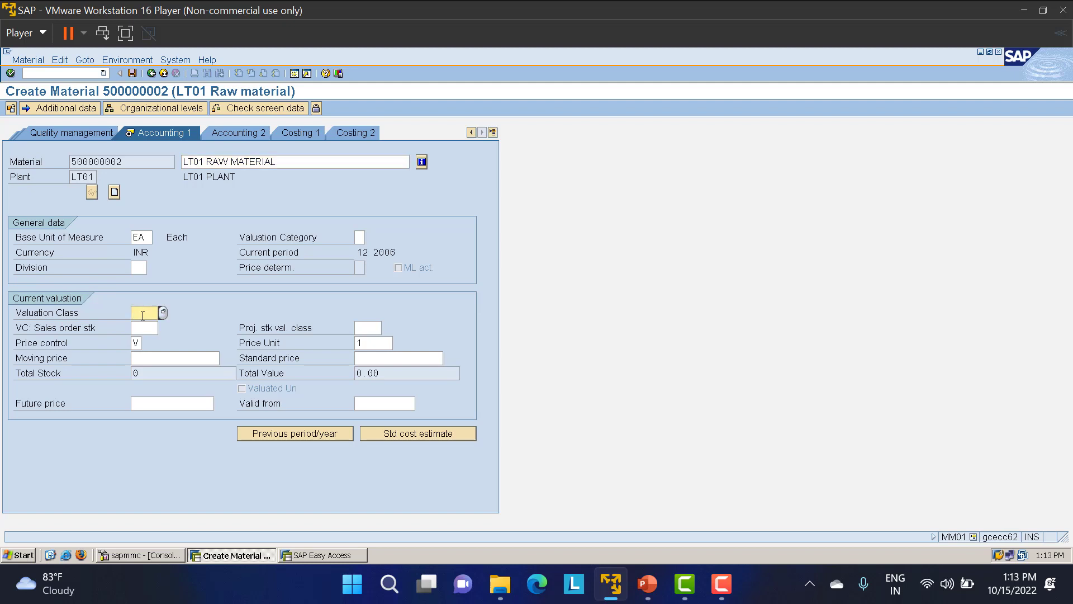
text(3000)
click(163, 312)
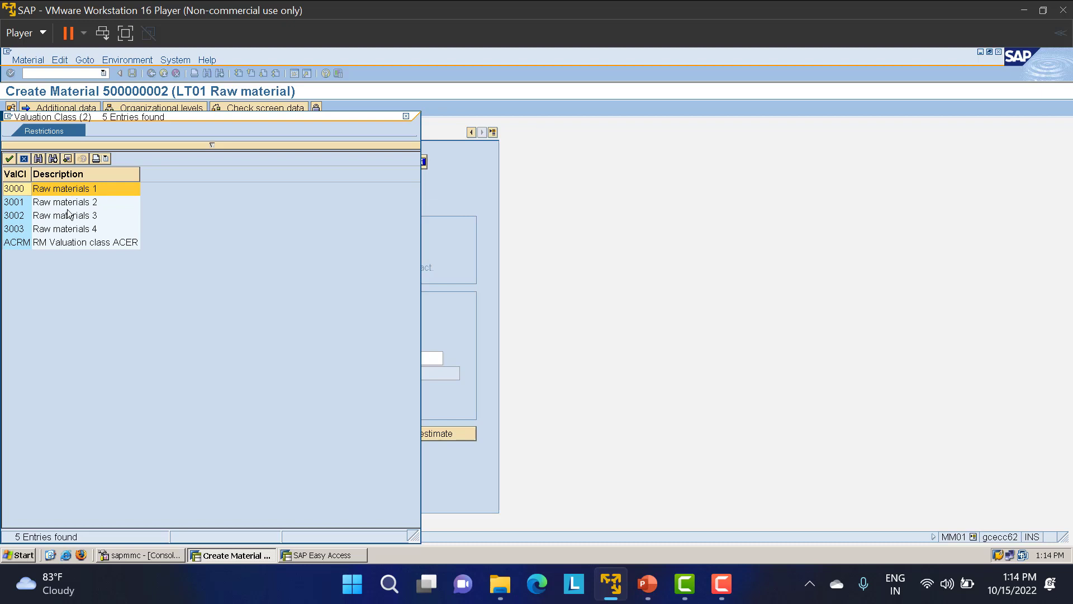
double_click(28, 192)
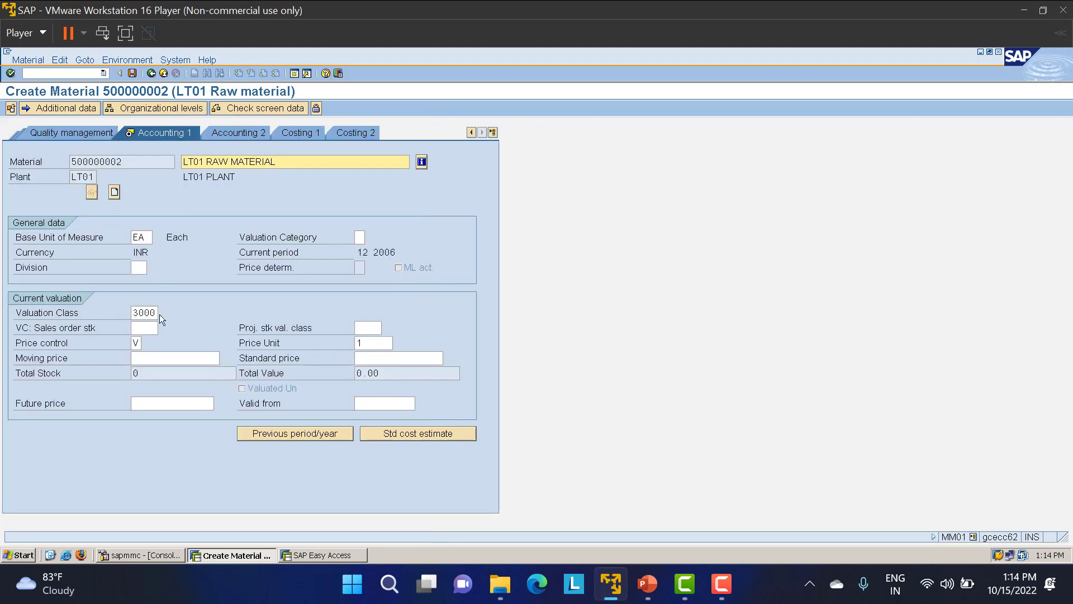
Step: Review the S and V price control options and choose V, moving average price/periodic unit price
click(137, 342)
click(147, 343)
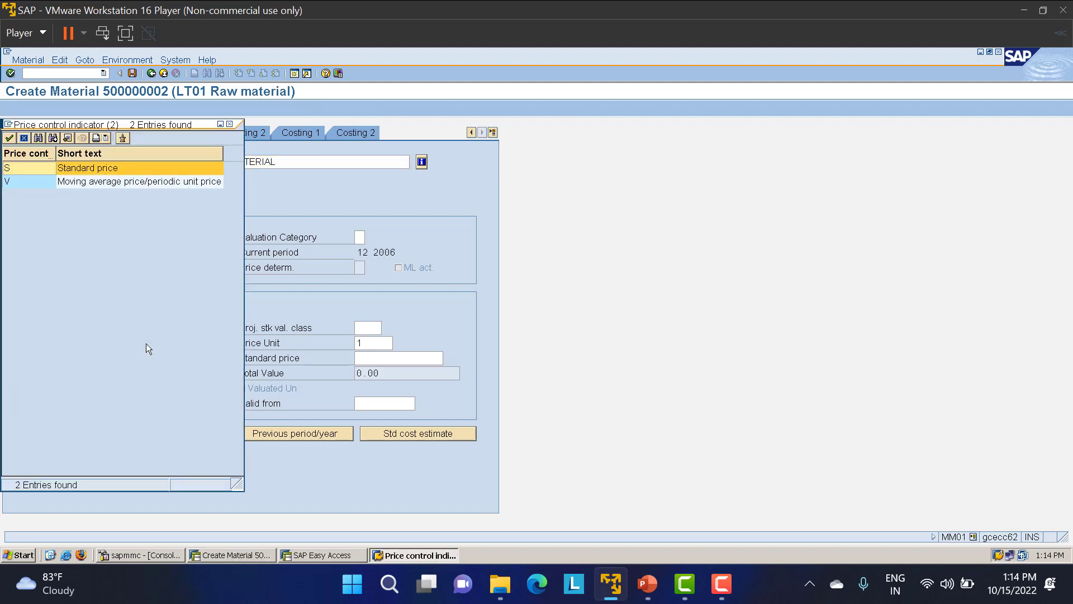
click(107, 182)
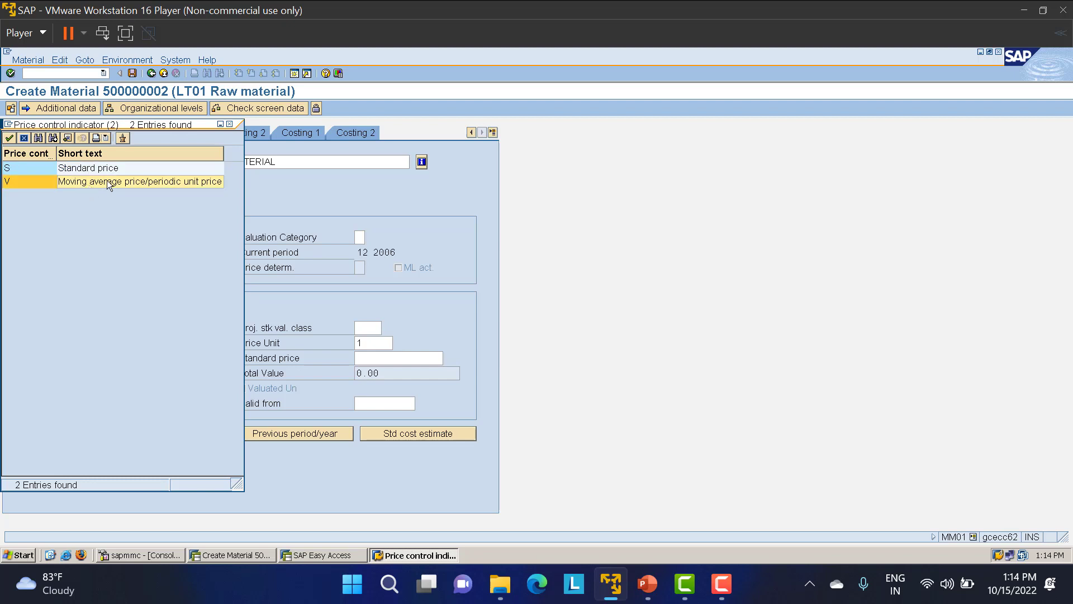
click(91, 172)
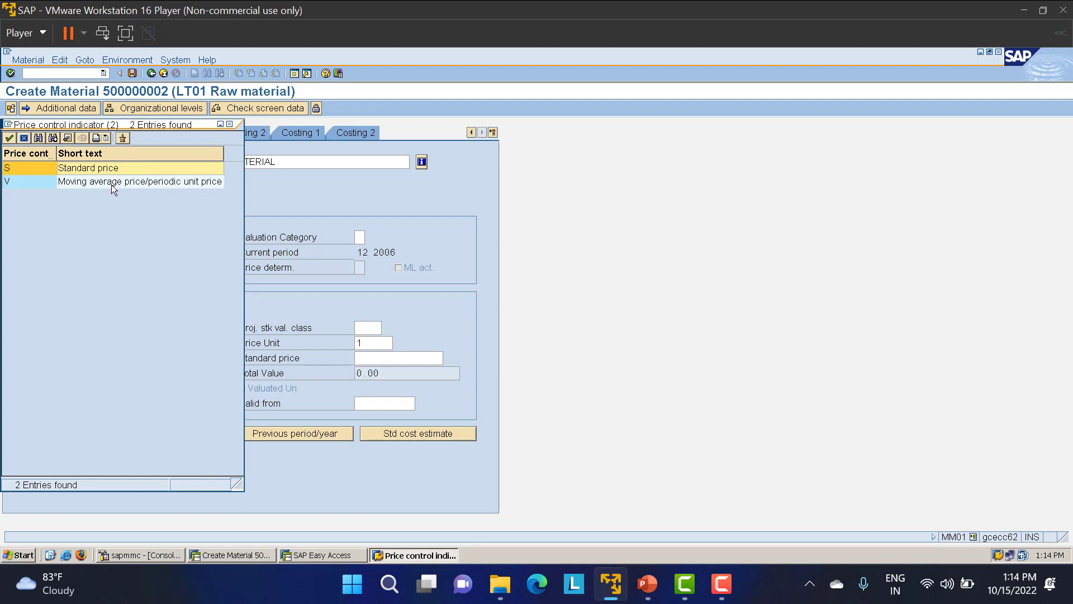
click(83, 184)
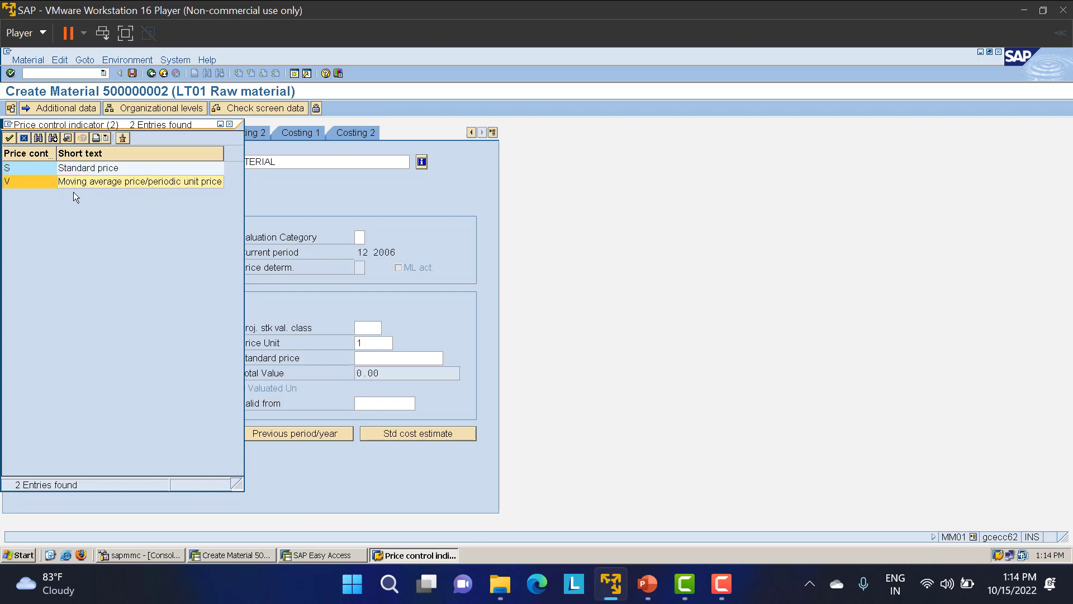
click(71, 169)
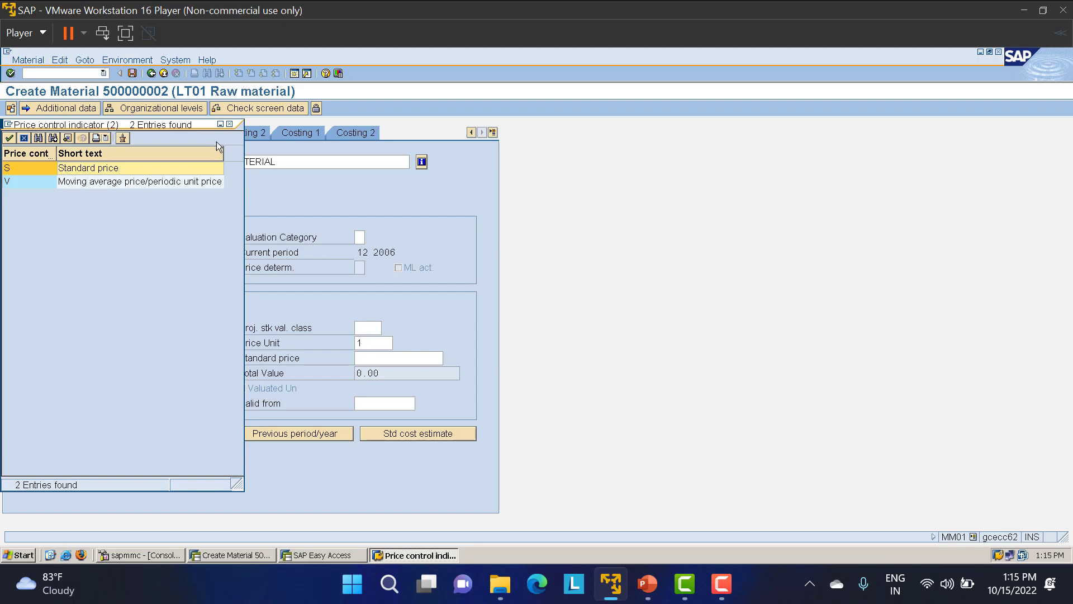
double_click(92, 181)
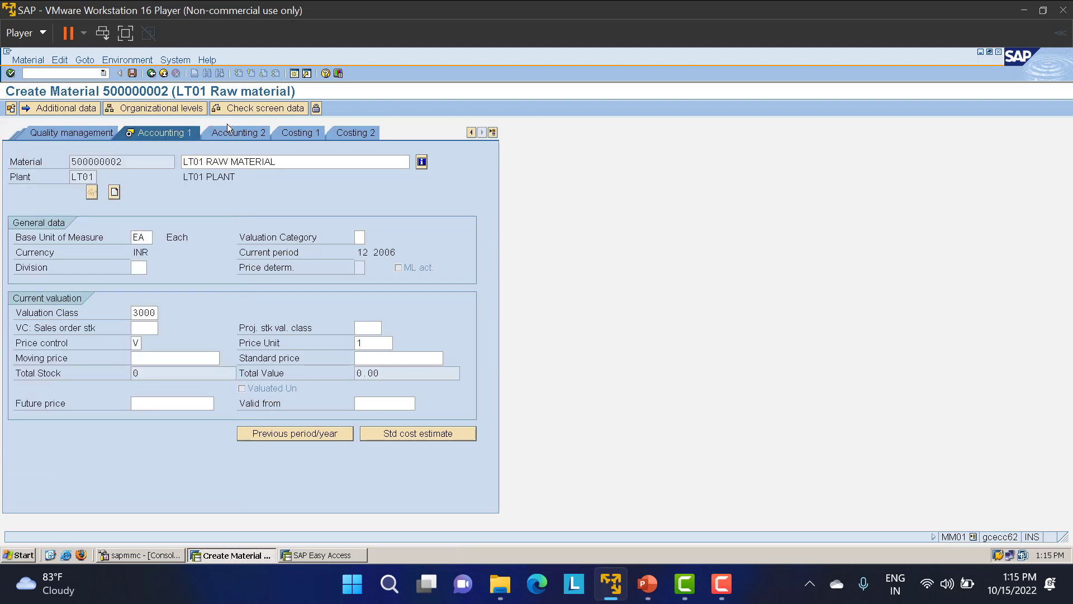
Step: Enter a moving price of 20 and save the new material master
click(155, 358)
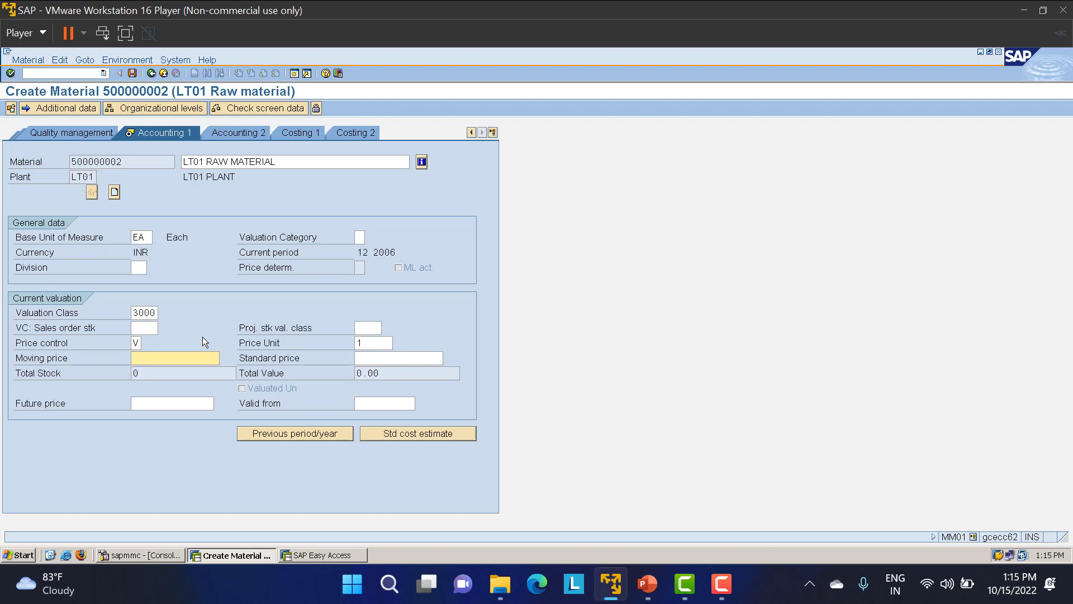
text(20)
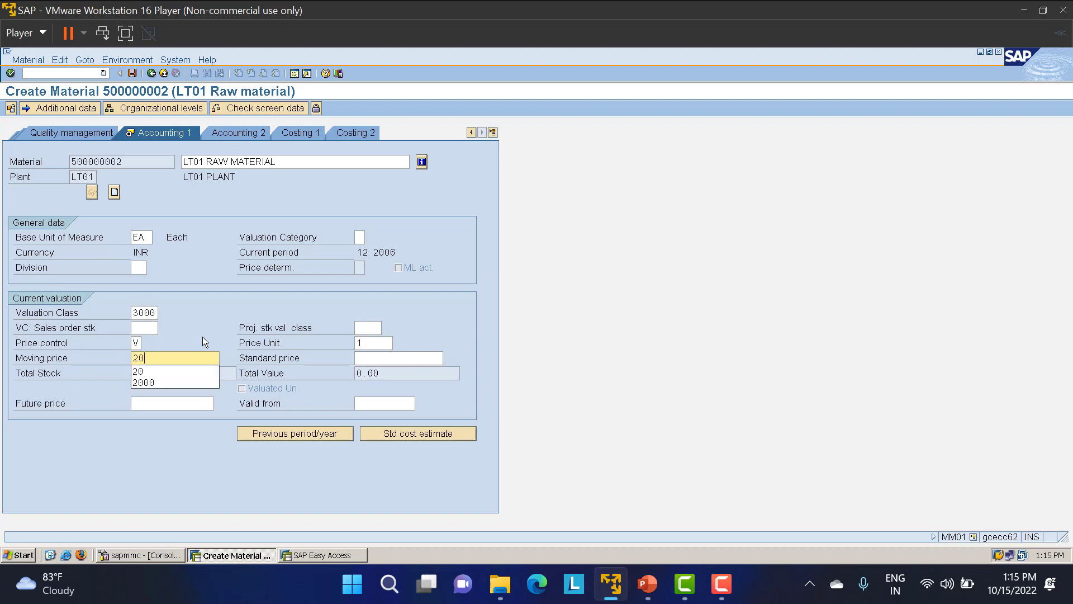
key(Return)
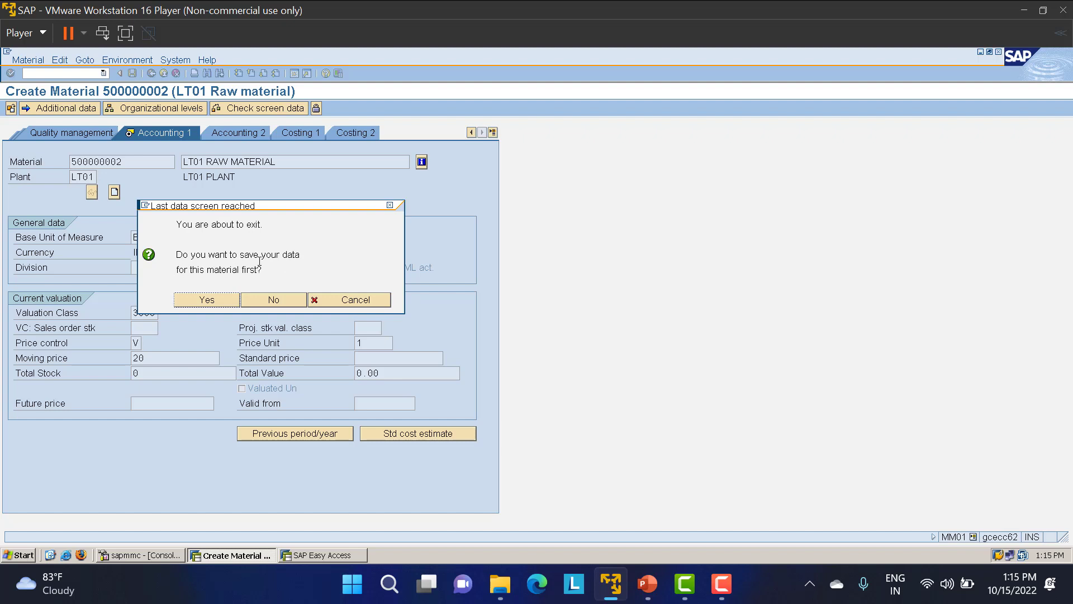
click(196, 297)
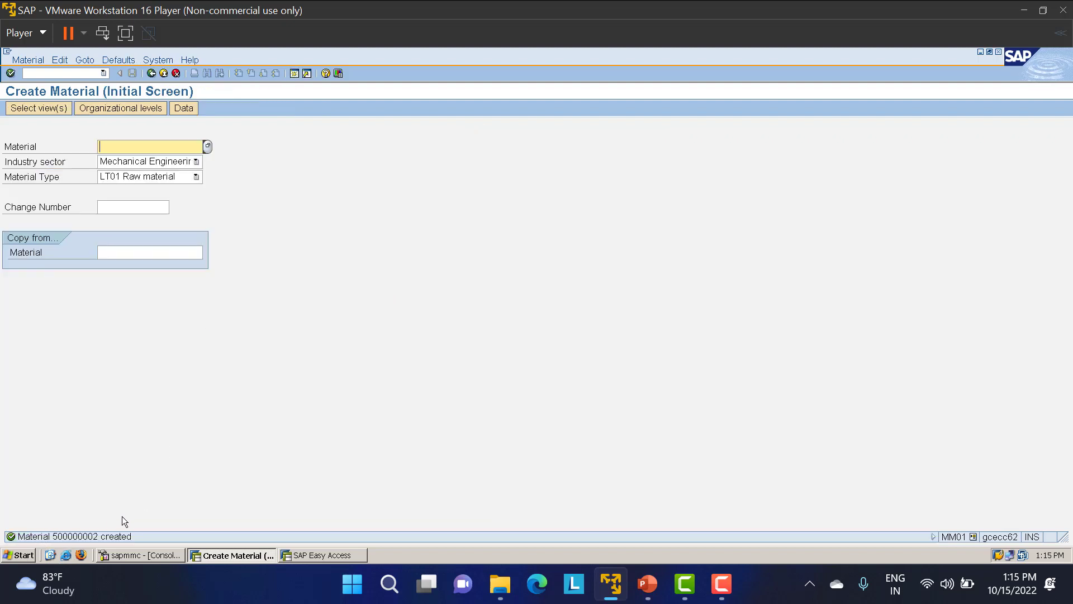
Step: Open the details of the material creation message, select the material number in it, and close the details
double_click(82, 538)
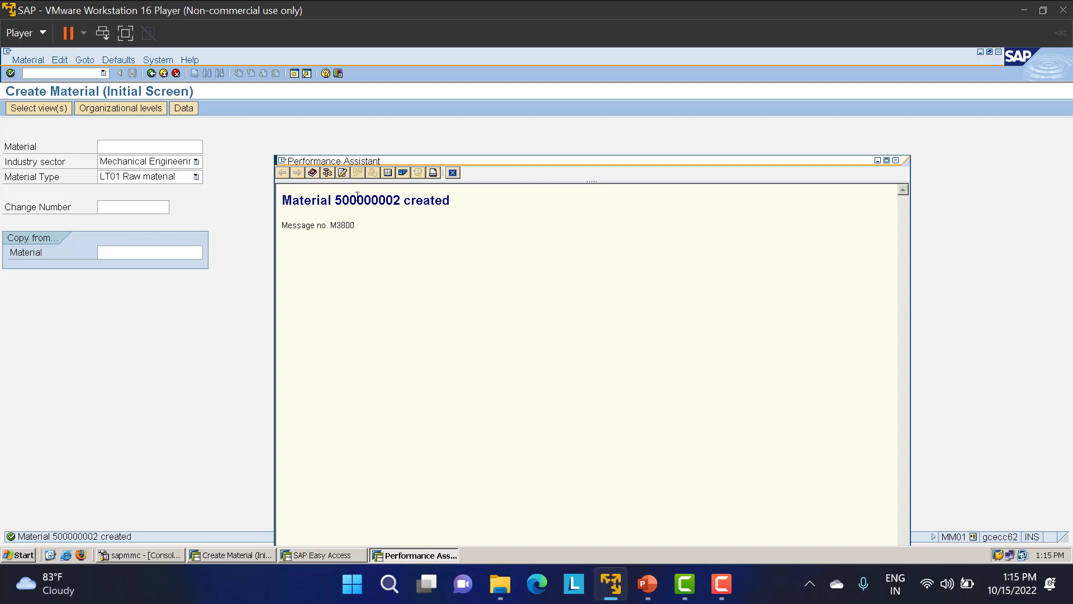
drag(401, 200, 335, 201)
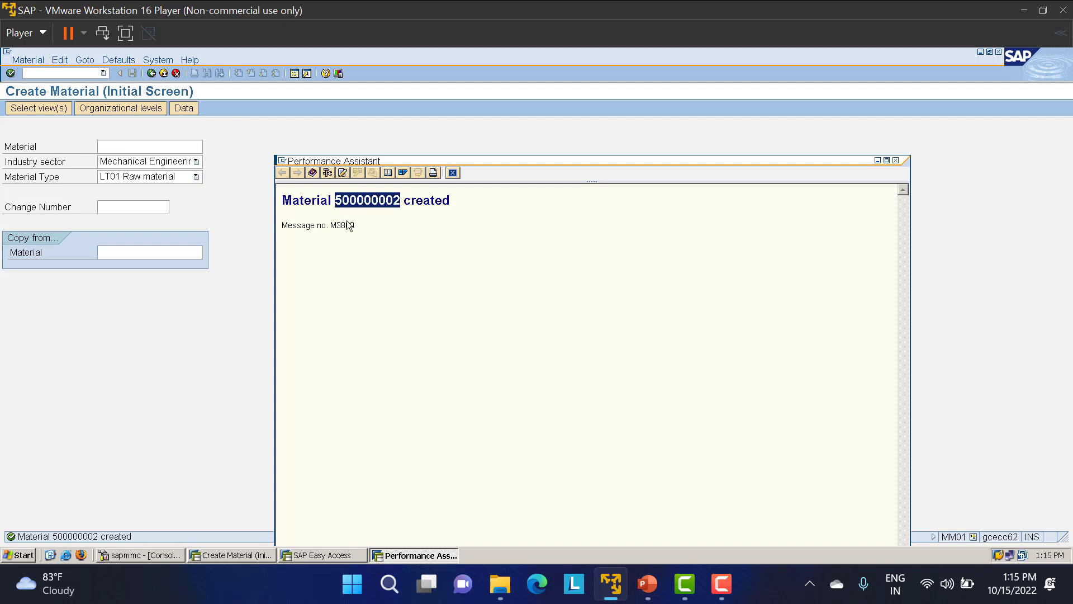
click(453, 174)
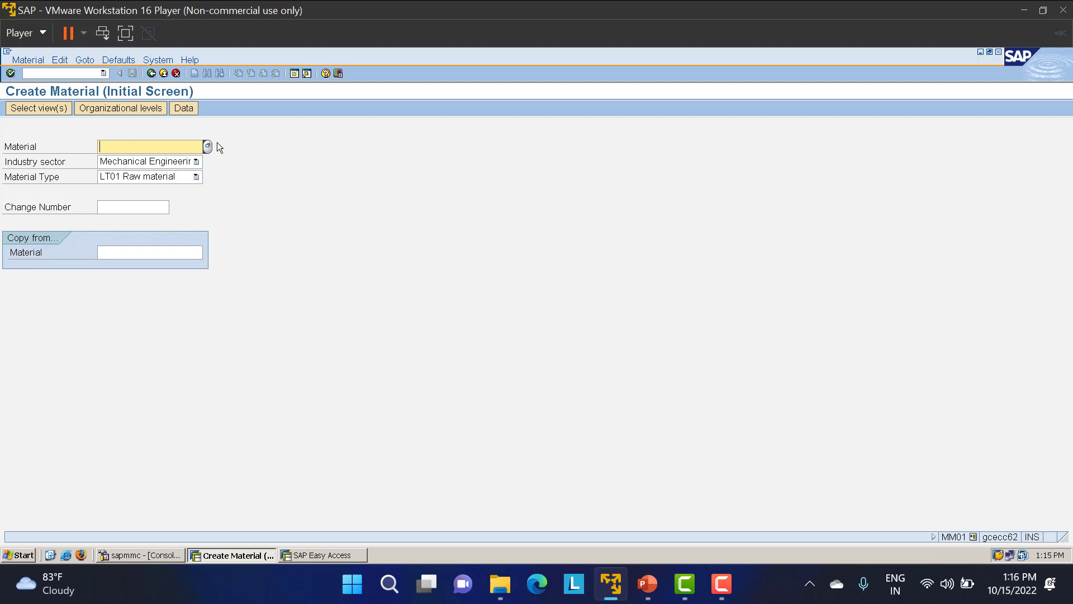
Step: Return to SAP Easy Access, show the change transactions under Material Master, and select MM02 without running it
click(83, 74)
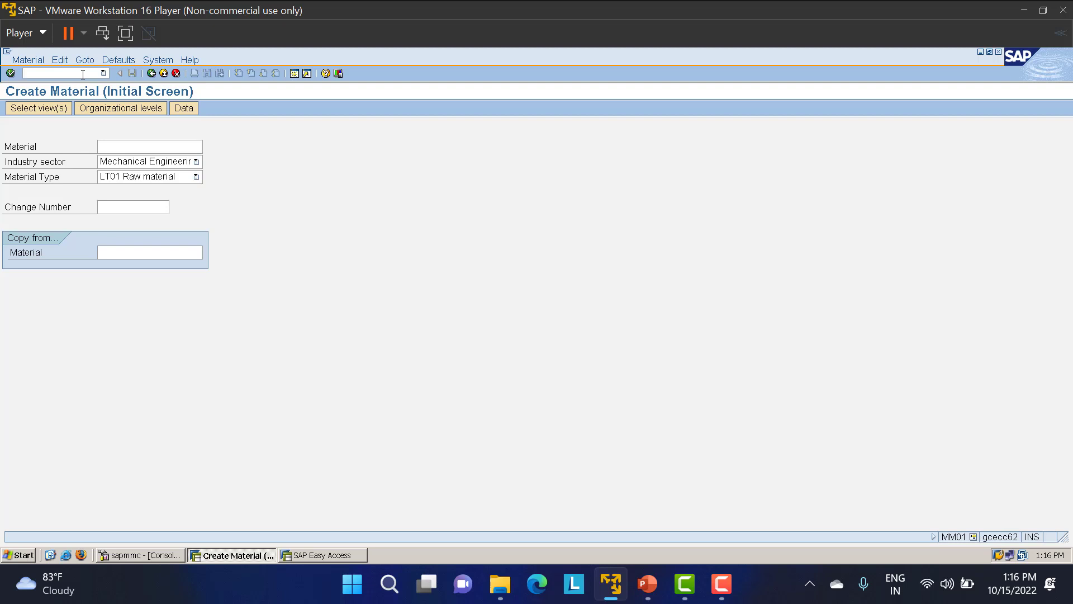
click(151, 73)
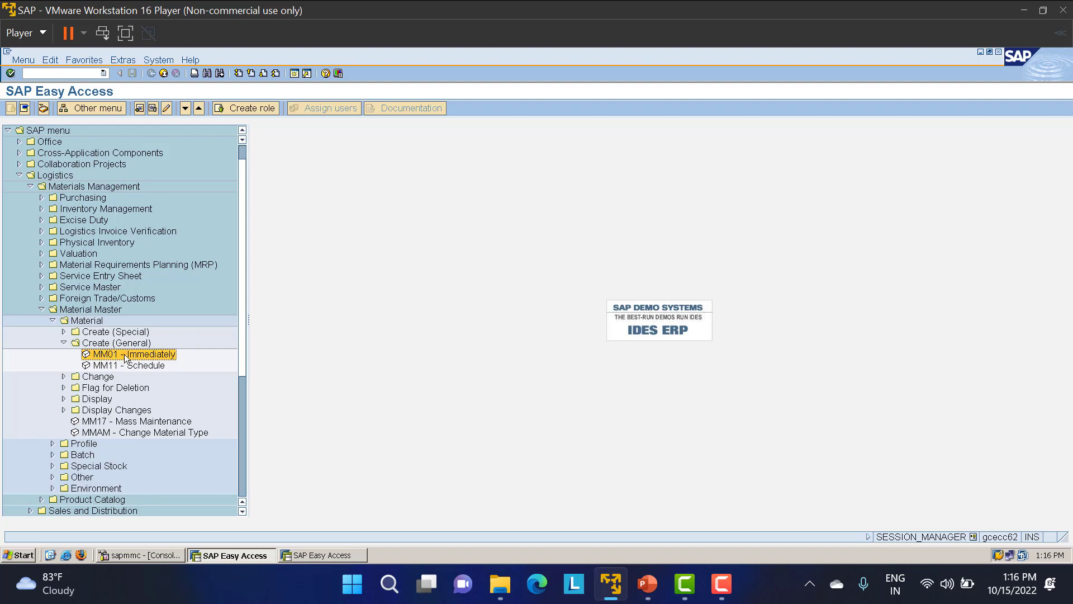
click(64, 378)
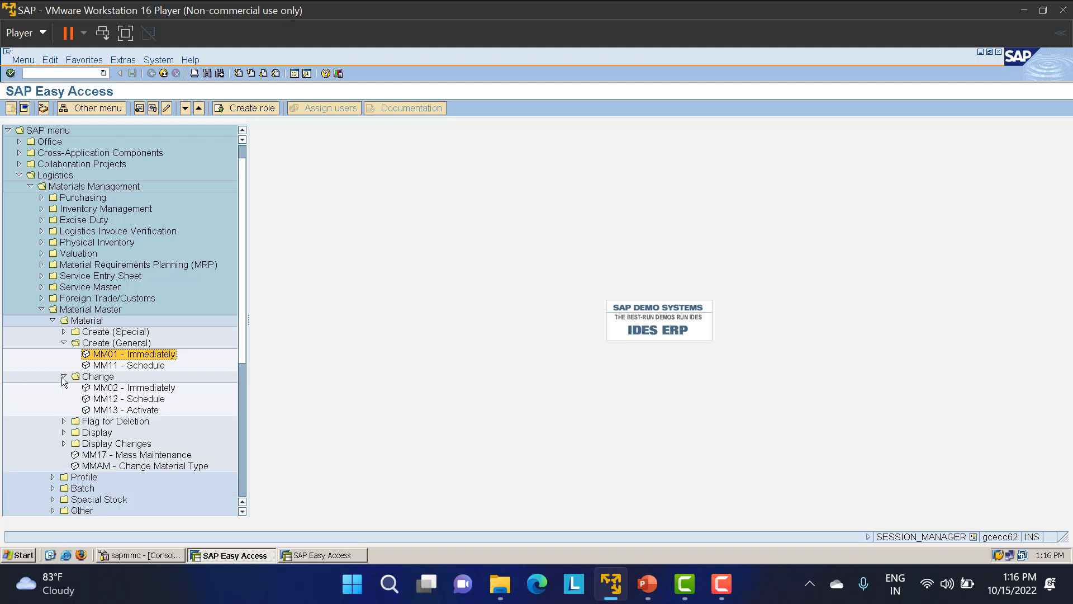
click(116, 392)
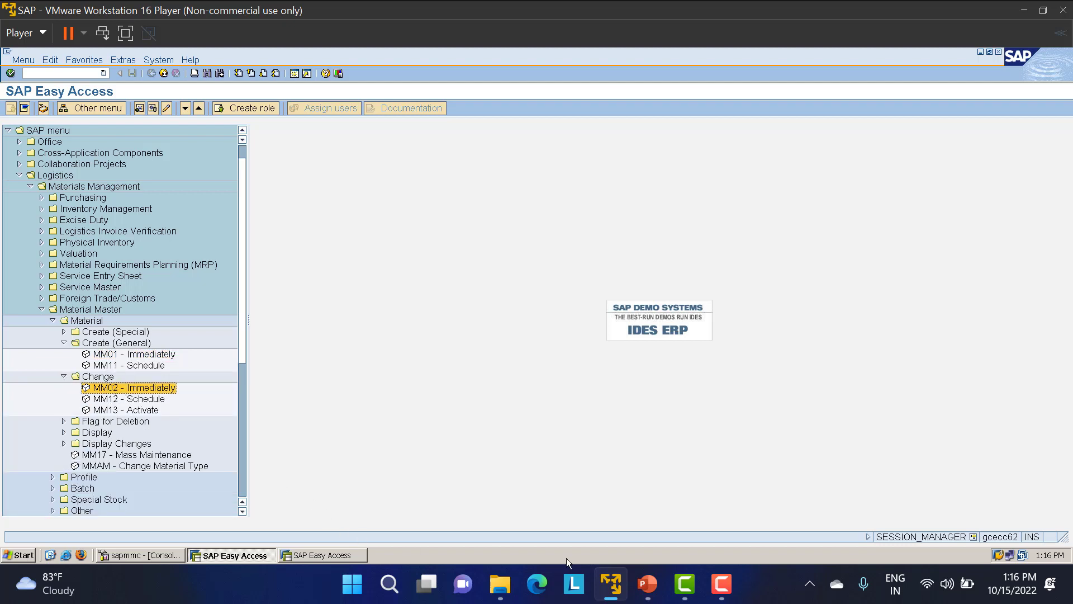
Step: Switch to the PowerPoint presentation and add the bullet "MM01 – CREATE THE MATERIAL" to the Material Master Record slide
click(647, 584)
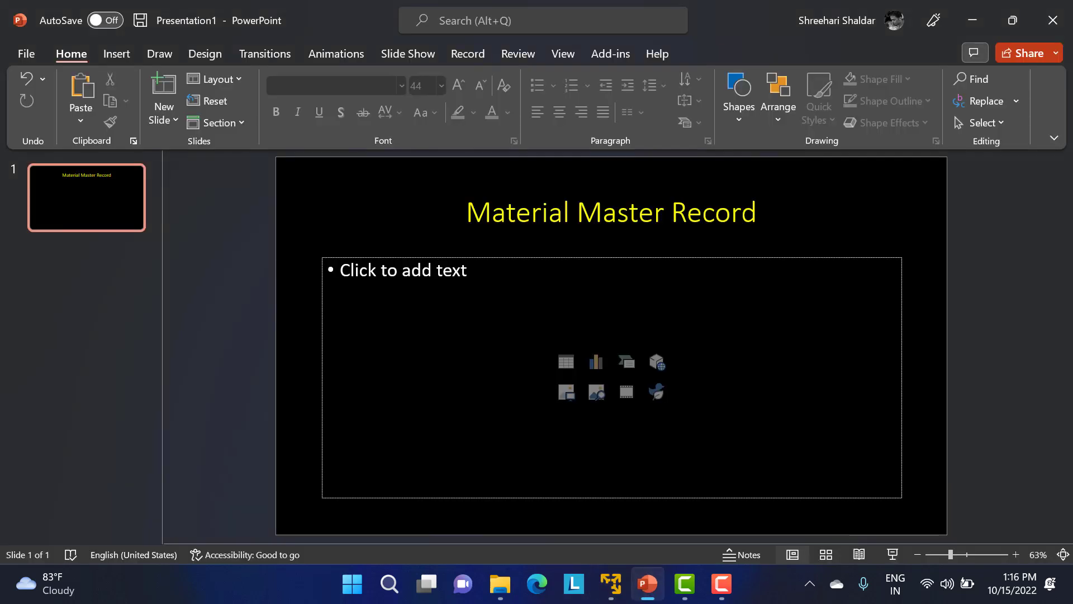
click(404, 271)
text(mm)
key(BackSpace)
key(BackSpace)
key(Caps_Lock)
text(MMO)
key(BackSpace)
text(01 - CREAT)
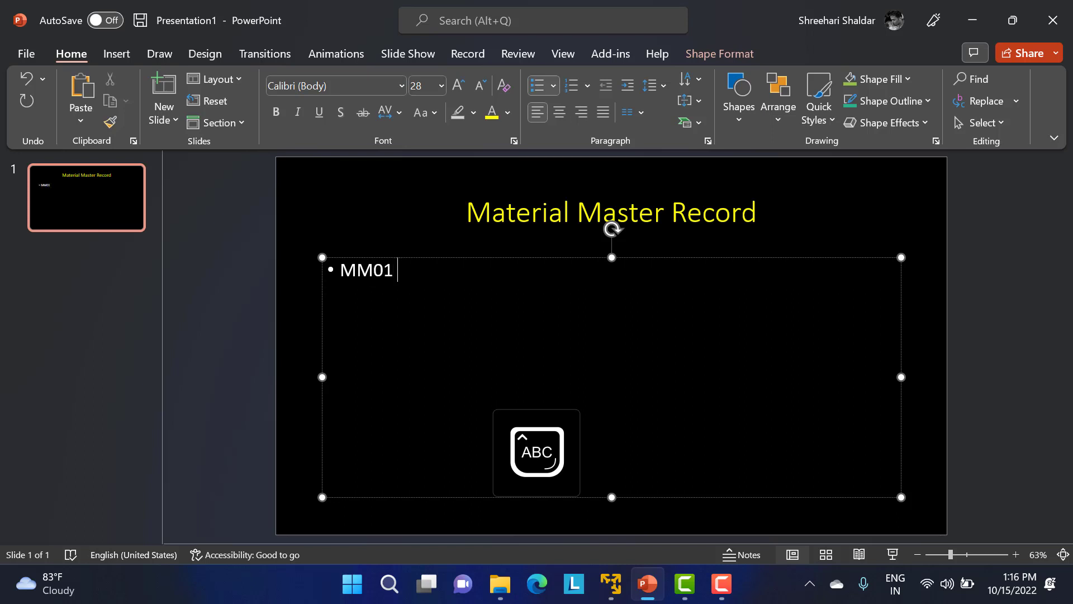
text(E T)
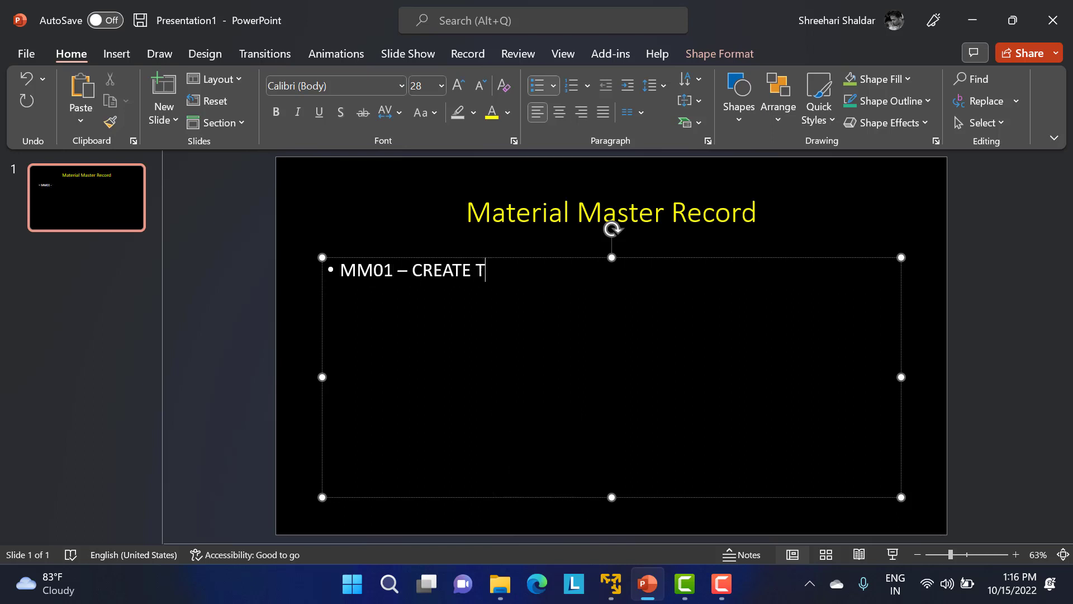
text(HE MATERIAL)
Step: Add the bullets "MM02 – Change material" and "MM03 - DISPLAY MATERIAL" below the MM01 bullet
key(Return)
text(MM02)
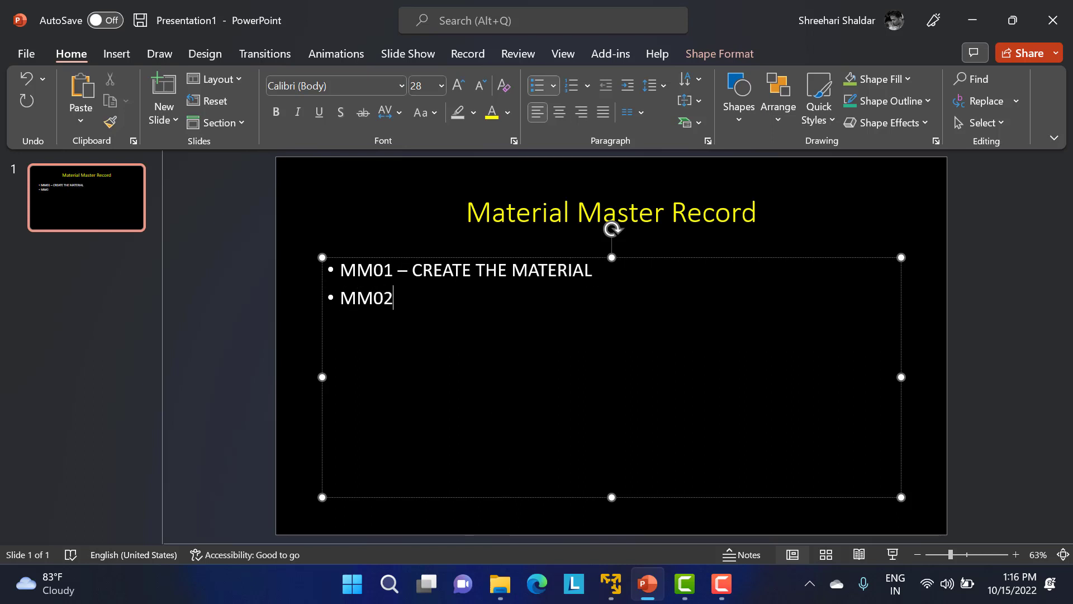
text( - Change material)
key(Return)
text(mm)
key(BackSpace)
key(BackSpace)
text(MM)
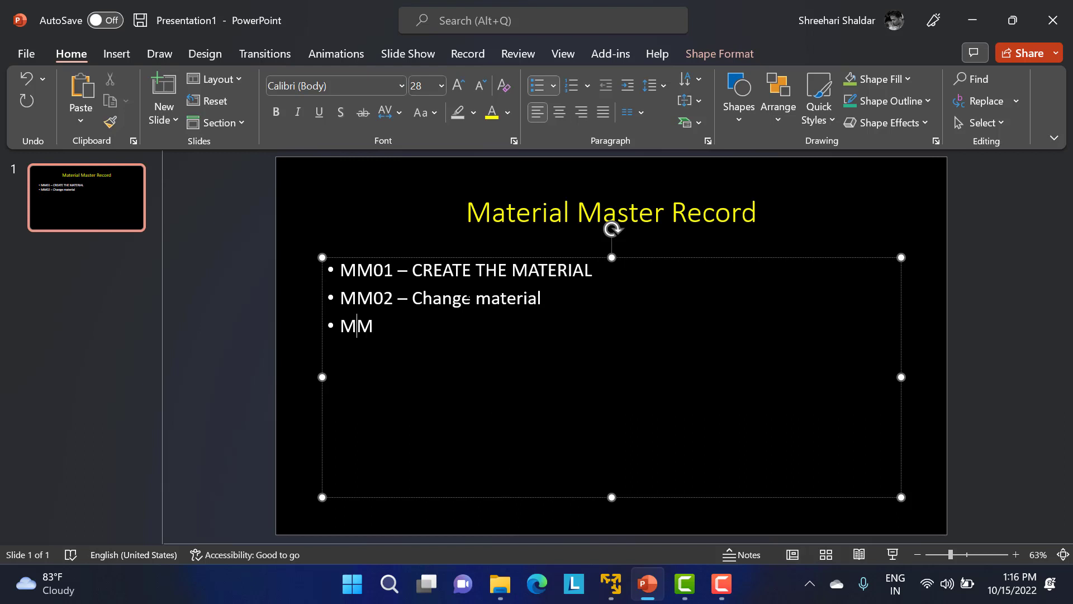
text(03 -)
key(Caps_Lock)
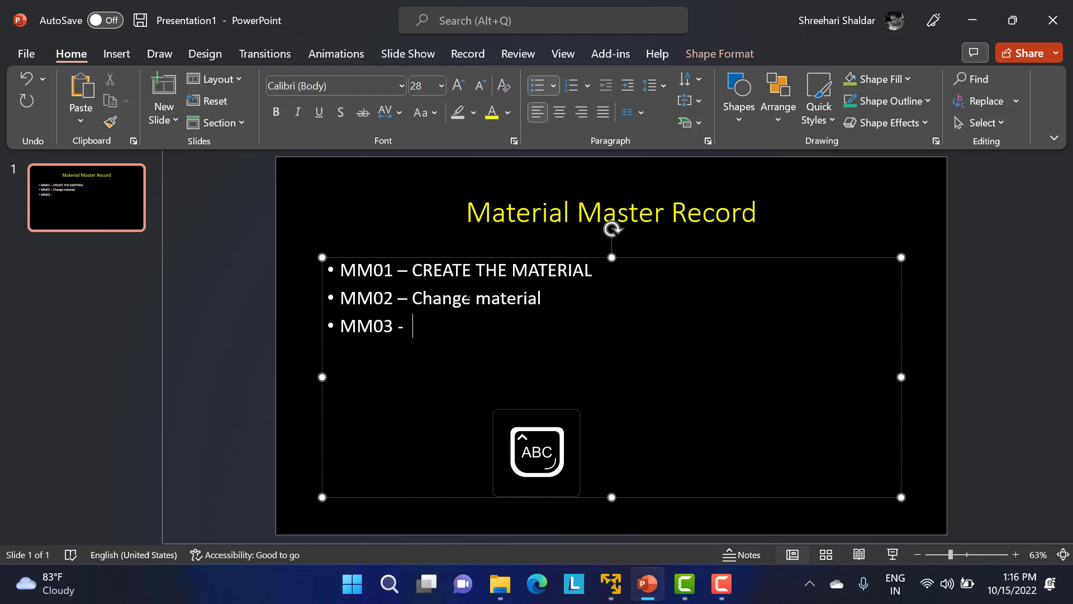
text(DISPLAY )
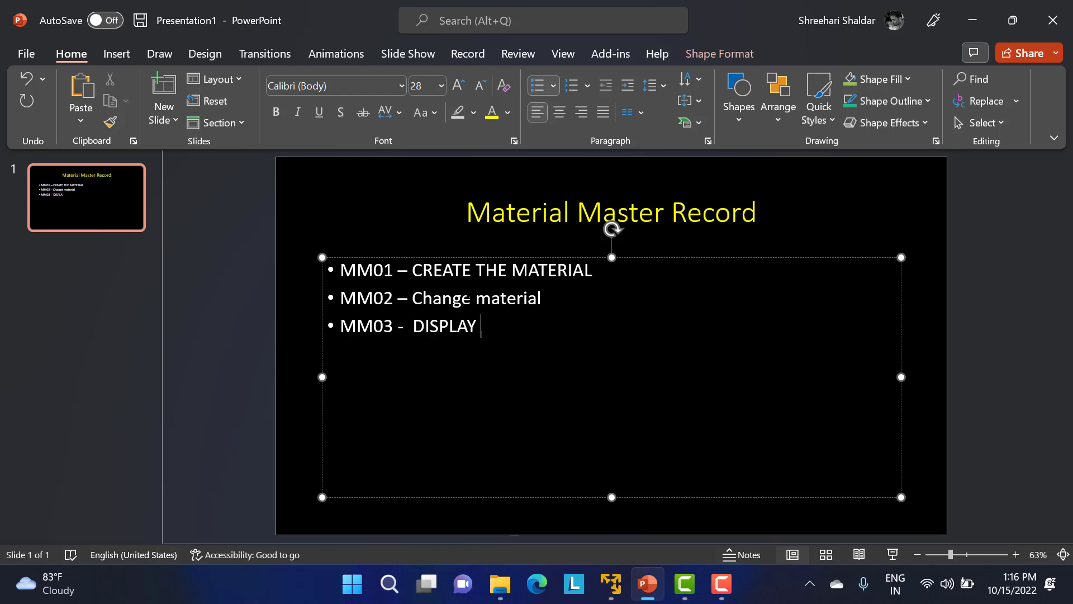
text(MATERIAL)
Step: Add the bullets "MM04 – DISPLAY CHANGES" and "MM06 – DELETE MATERIAL" to the end of the list
key(Return)
text(MM04 )
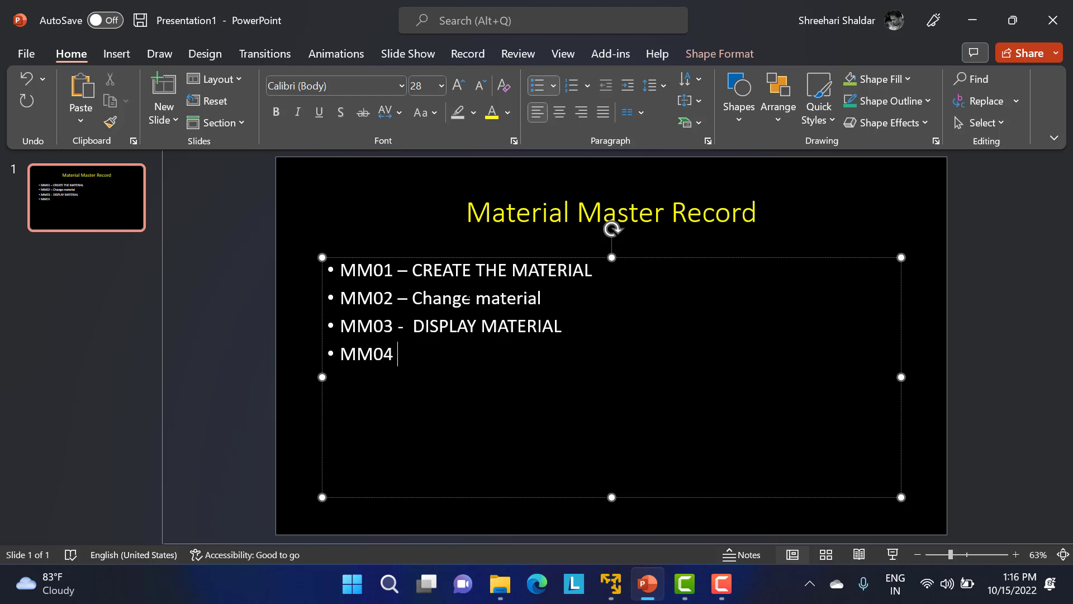
text(- DISPLAY CHANGES)
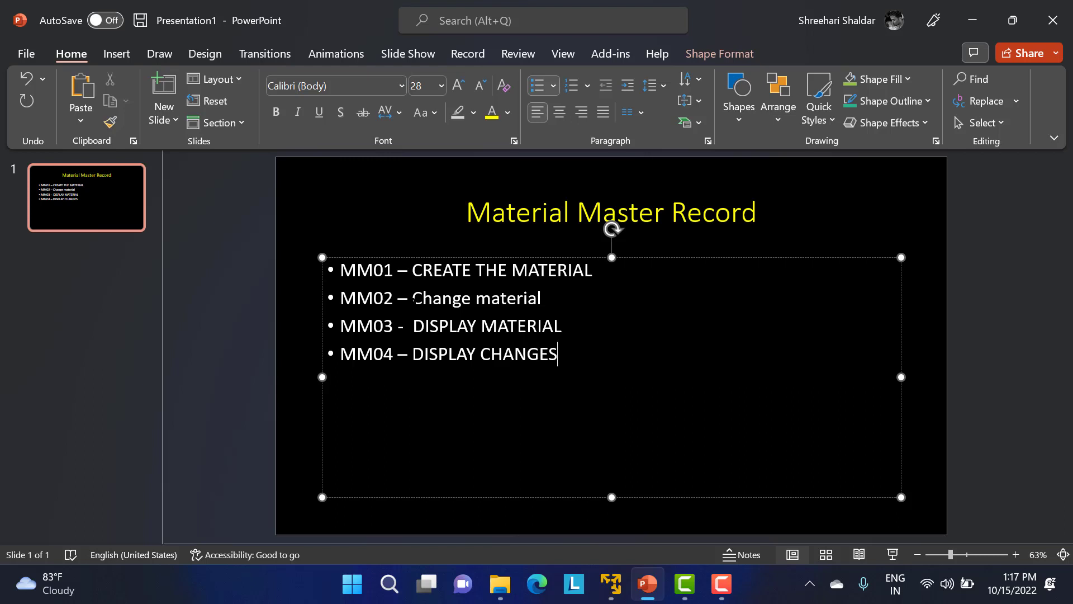
key(Return)
text(MM06 - )
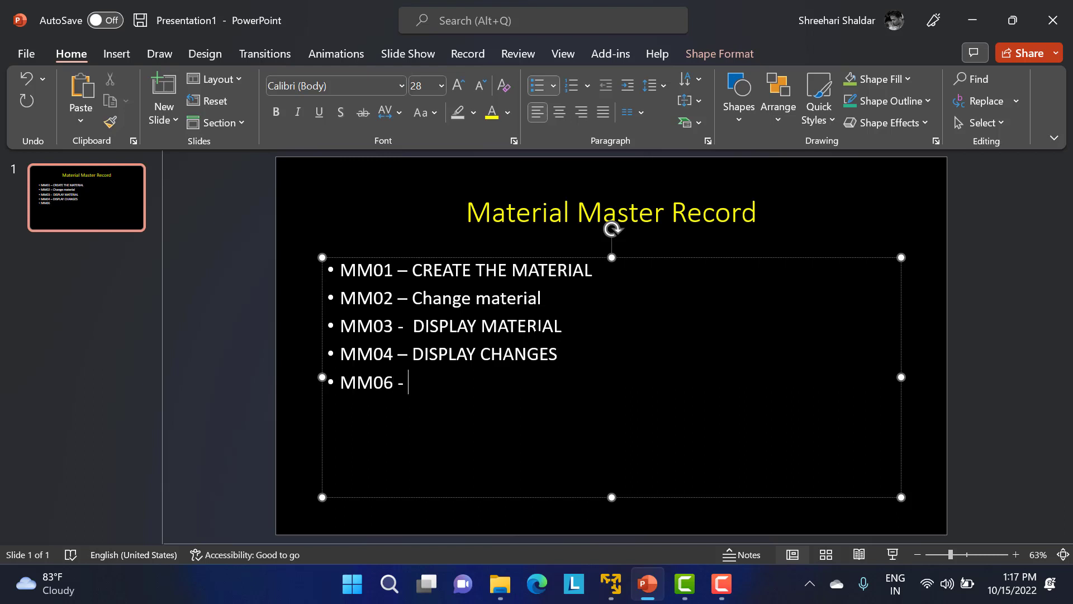
text(DELETE MATR)
key(BackSpace)
key(BackSpace)
text(TERIAL)
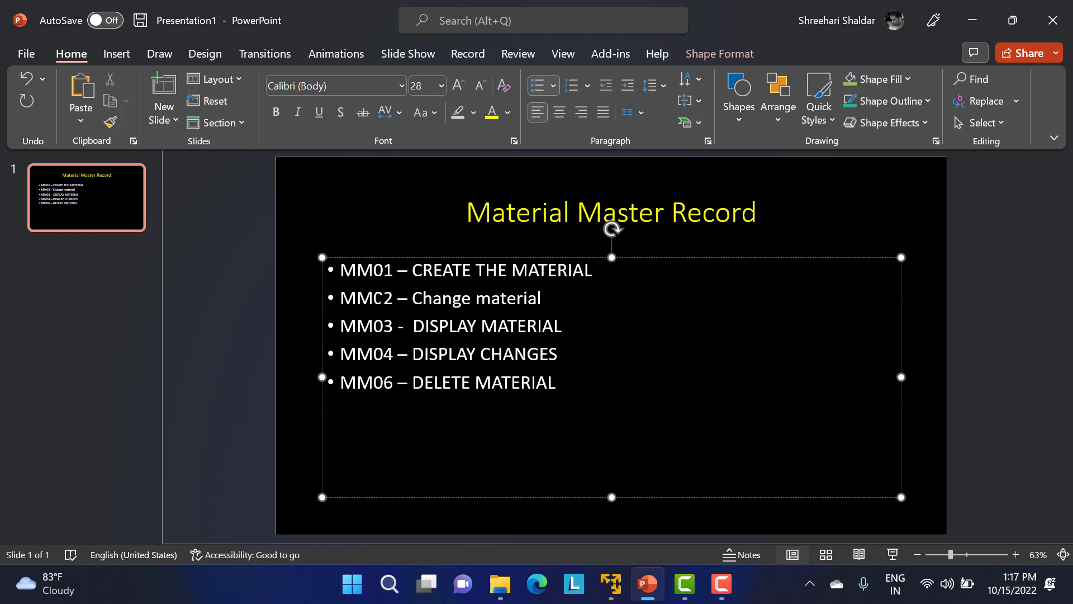
Step: Switch back to SAP and open material 500000002 in MM02 with the preselected views for plant LT01
click(607, 579)
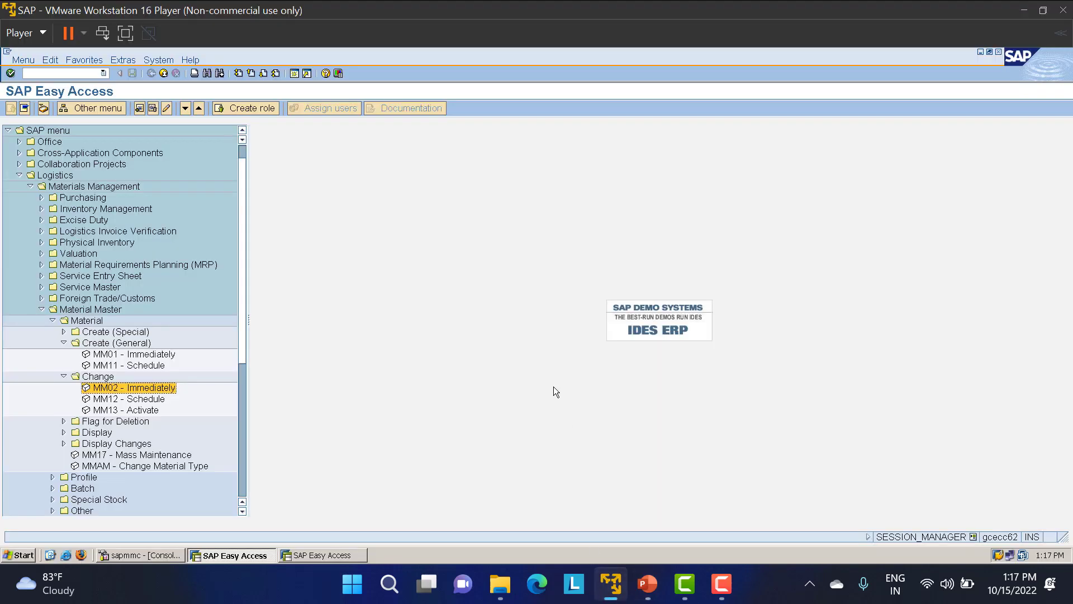
double_click(107, 388)
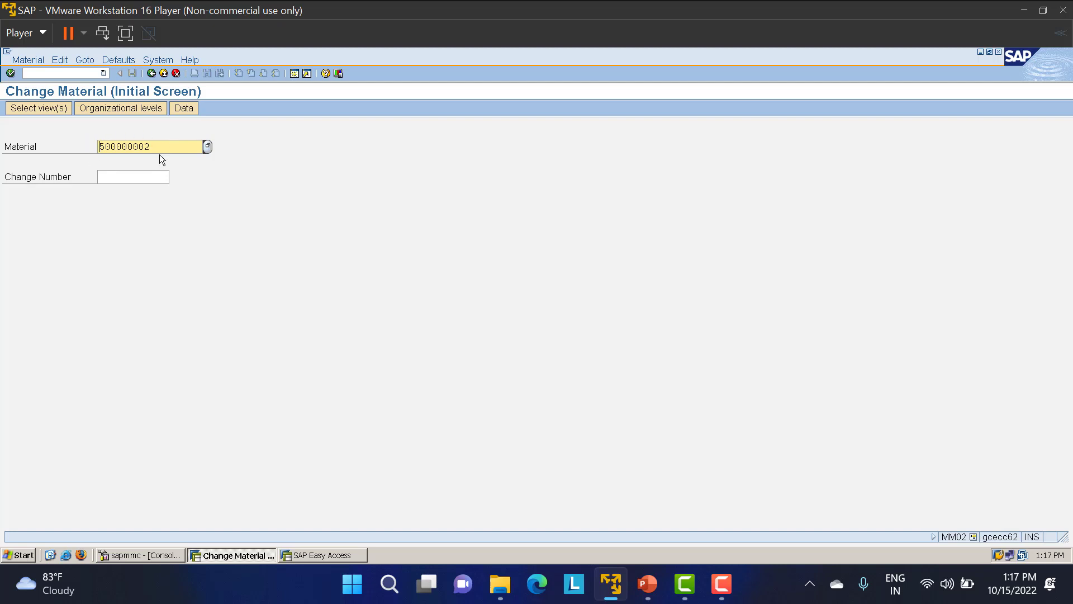
key(Return)
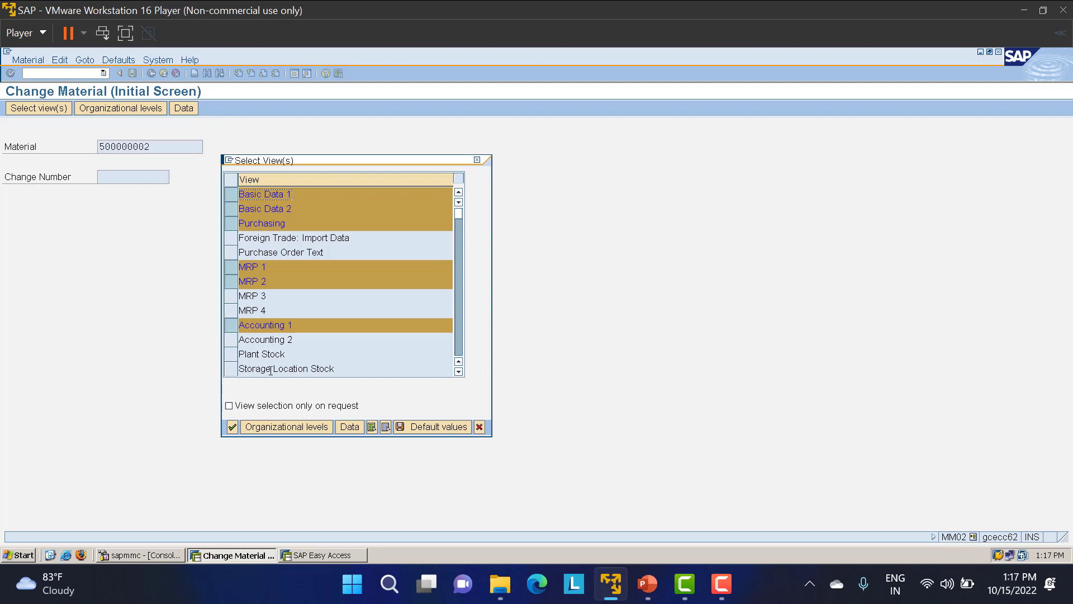
click(232, 427)
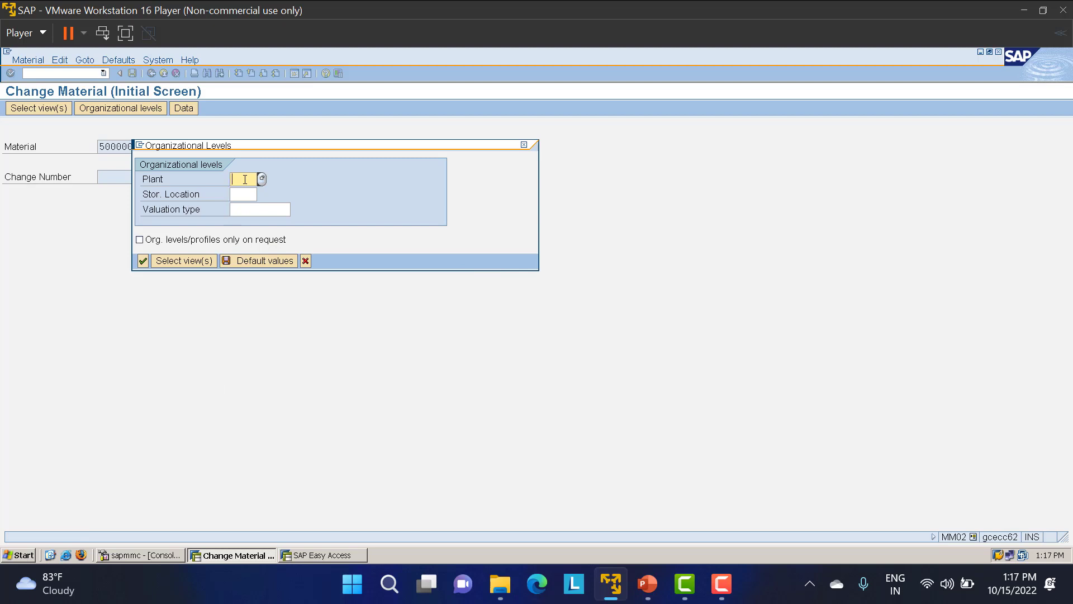
text(LT)
text(LT01)
key(Return)
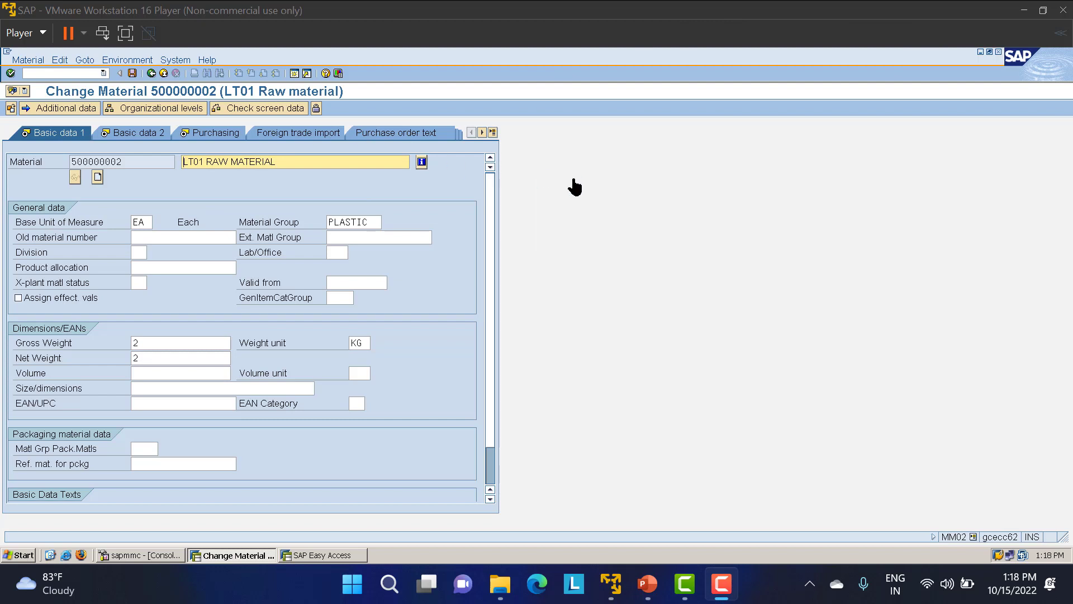
Step: Set the material's gross weight and net weight to 5 in Basic data 1
click(546, 207)
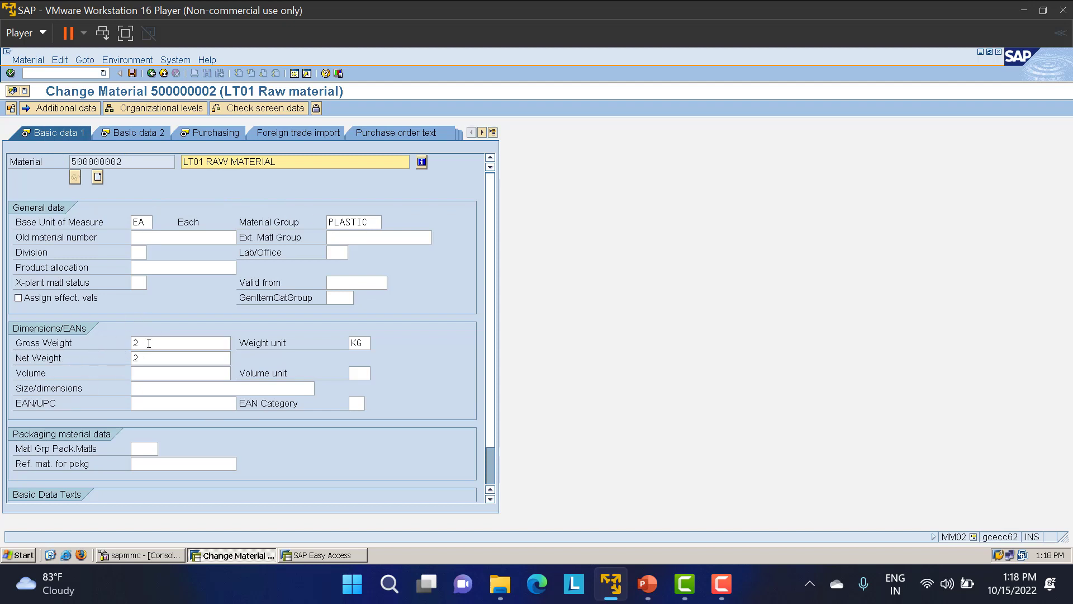
drag(150, 343, 81, 342)
text(5)
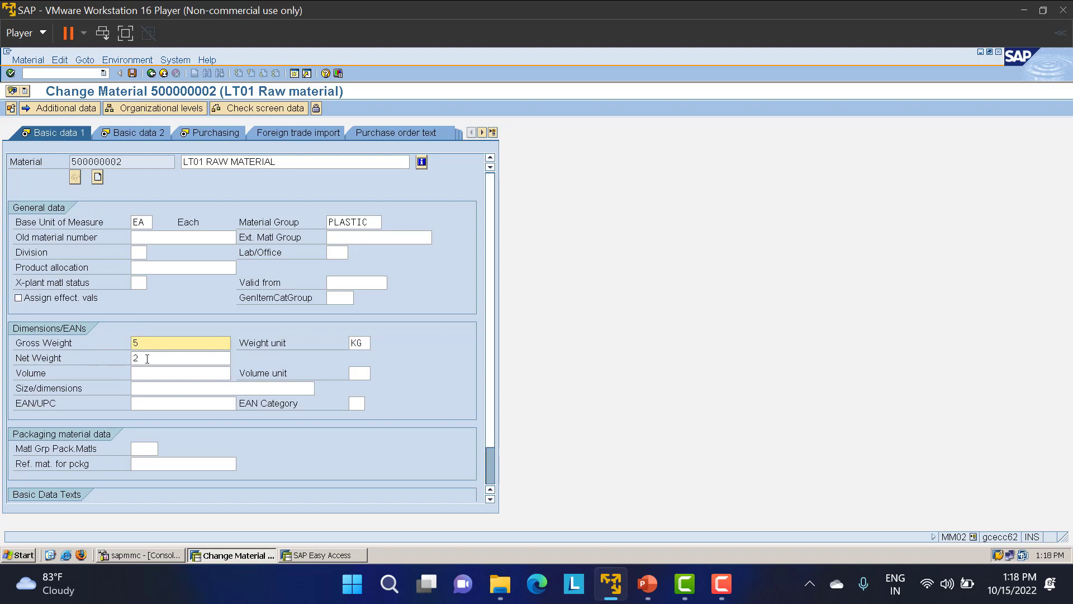
drag(147, 359, 90, 364)
text(5)
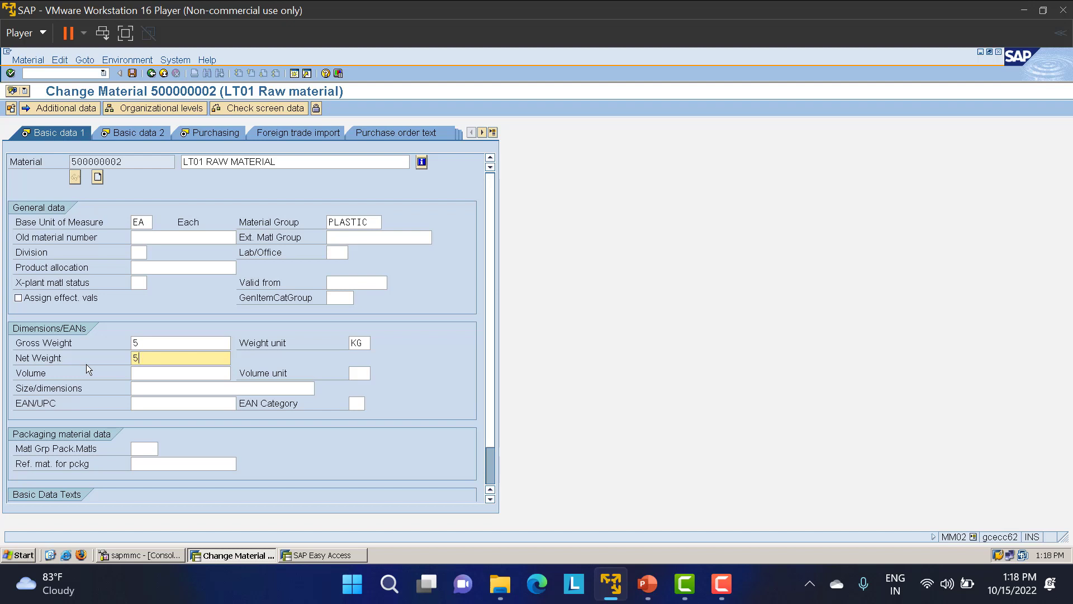
Step: Go through the remaining selected views up to Accounting 1 without edits and save the changed material
key(Return)
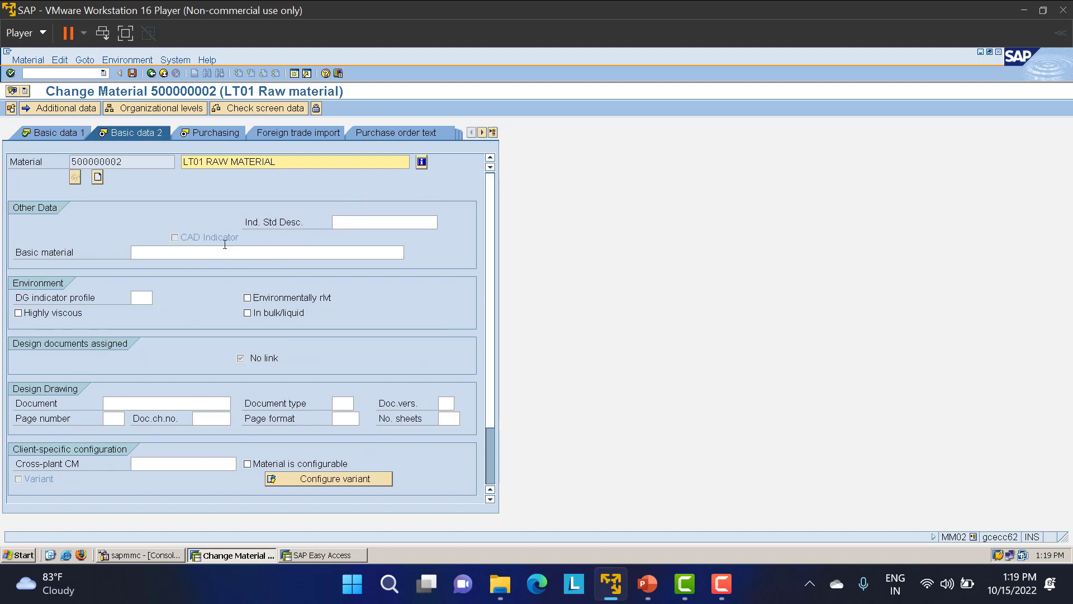
key(Return)
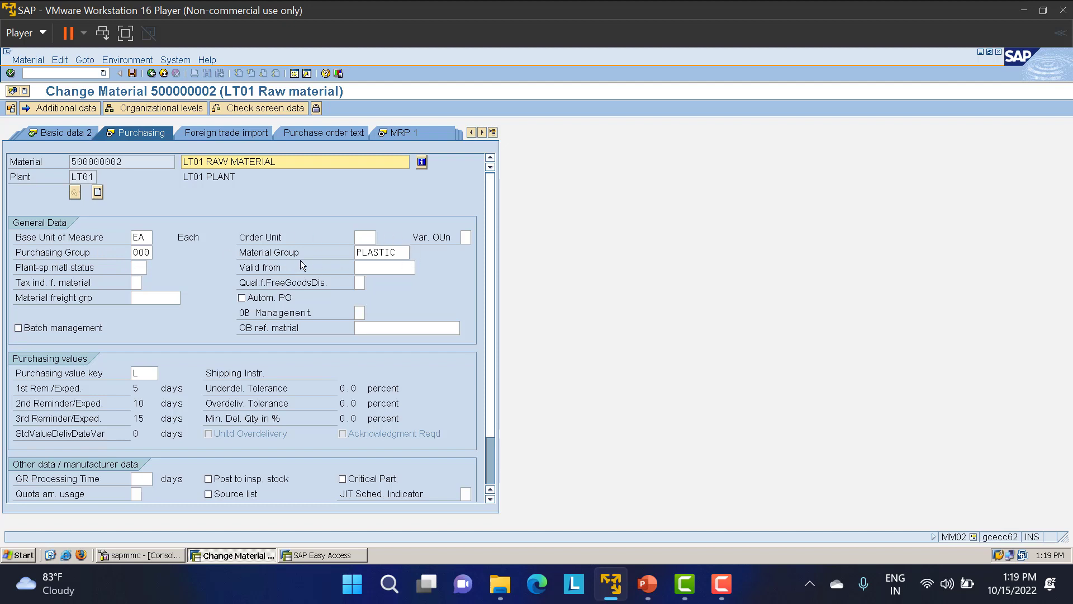
click(238, 273)
key(Return)
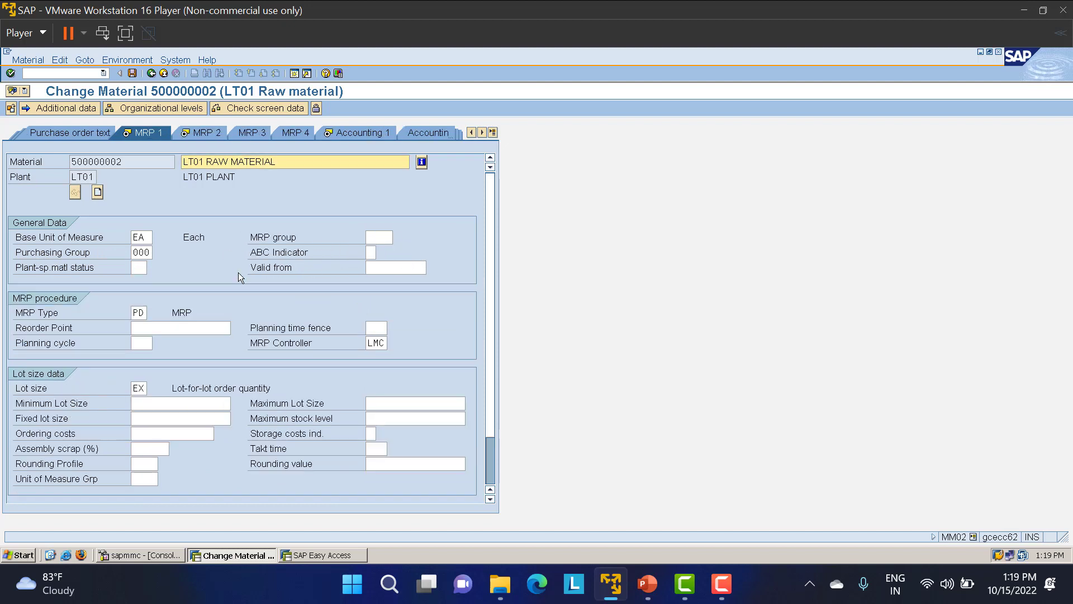
key(Return)
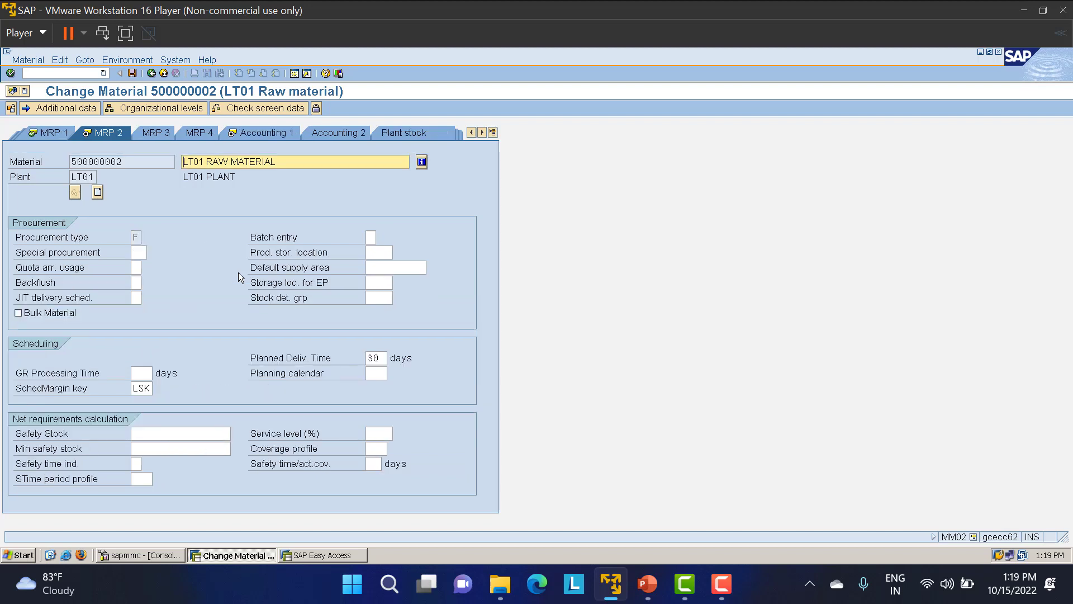
key(Return)
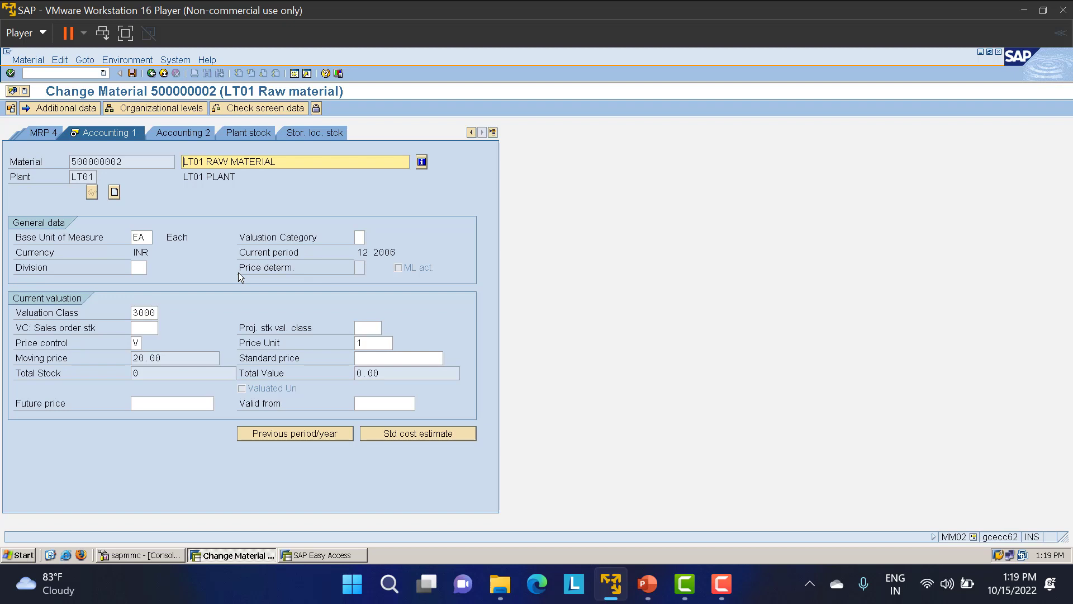
key(Return)
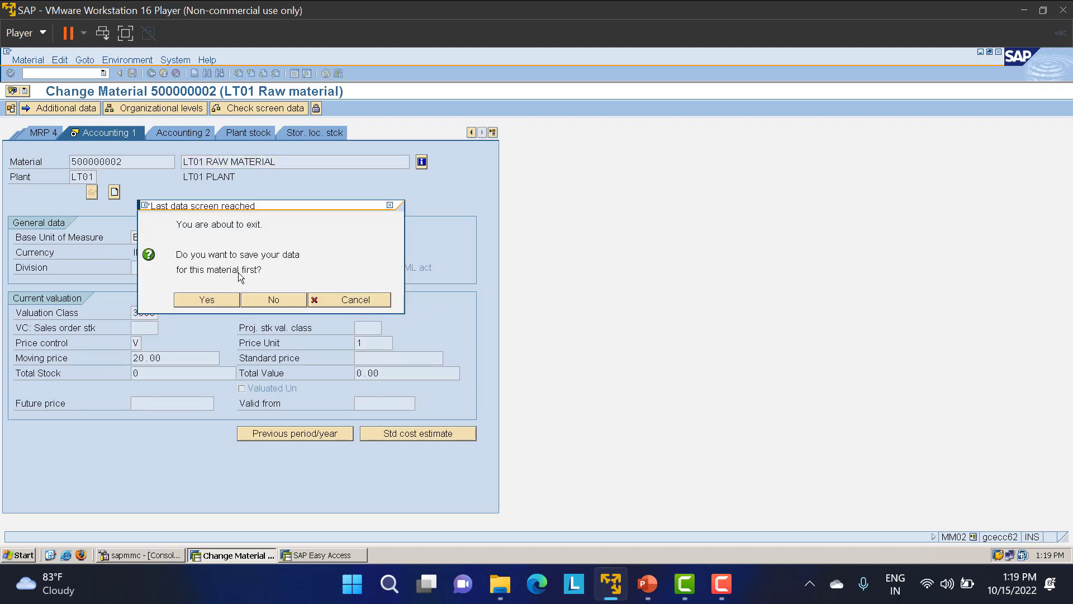
key(Return)
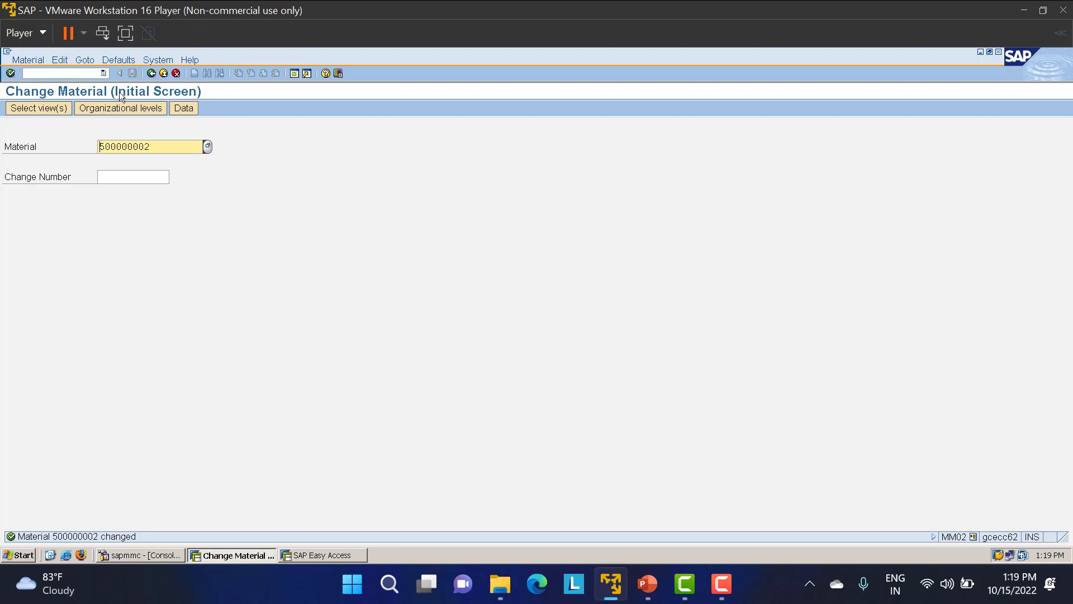
Step: Return to SAP Easy Access, collapse the Change and Create (General) folders, and start MM03 from the Display folder
click(152, 73)
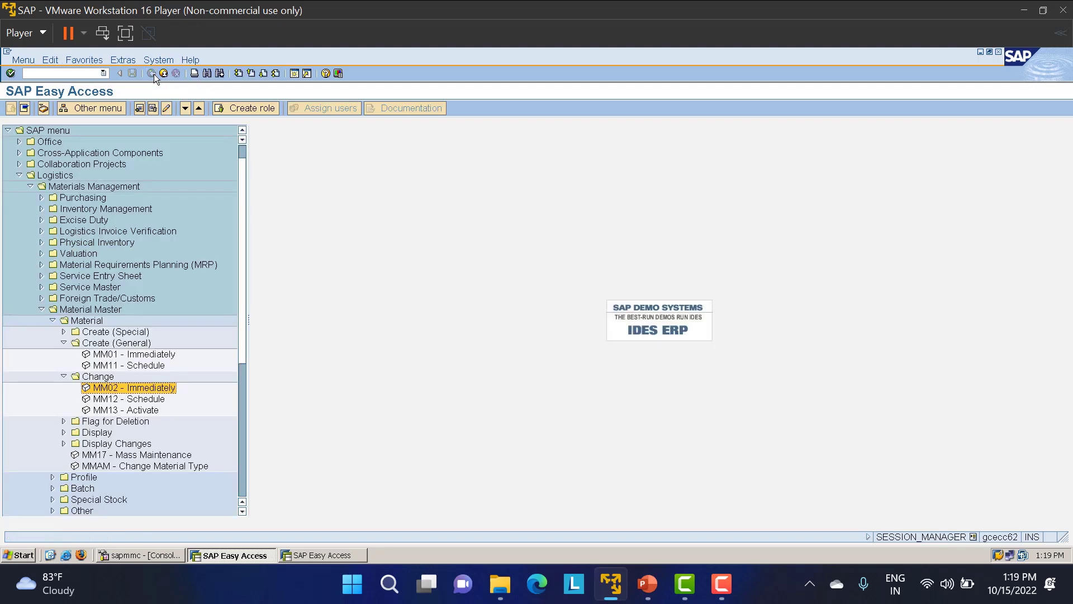
click(64, 376)
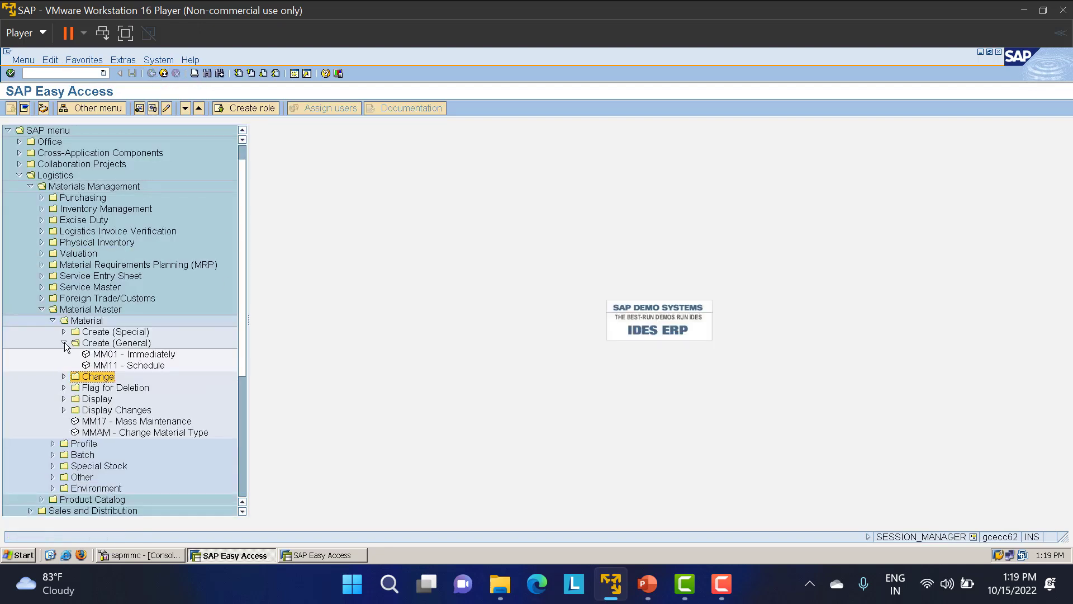
click(64, 343)
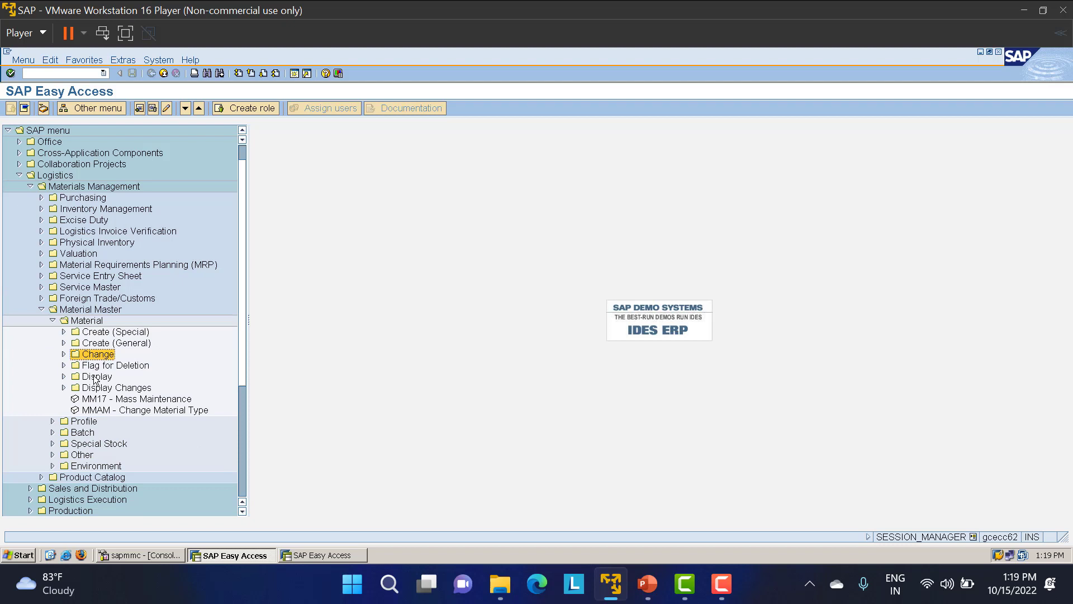
click(64, 376)
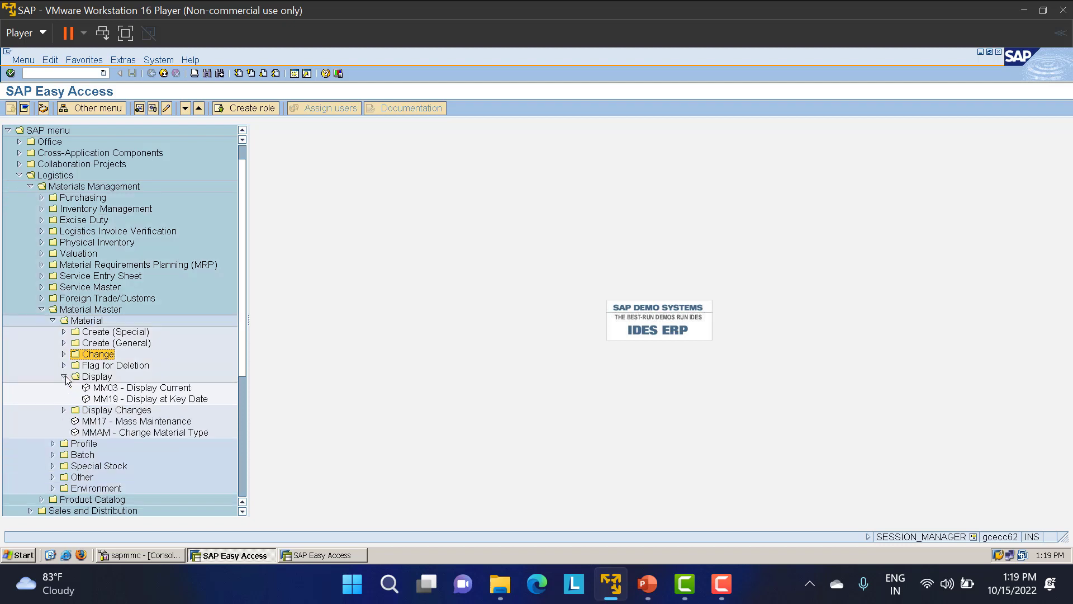
double_click(110, 388)
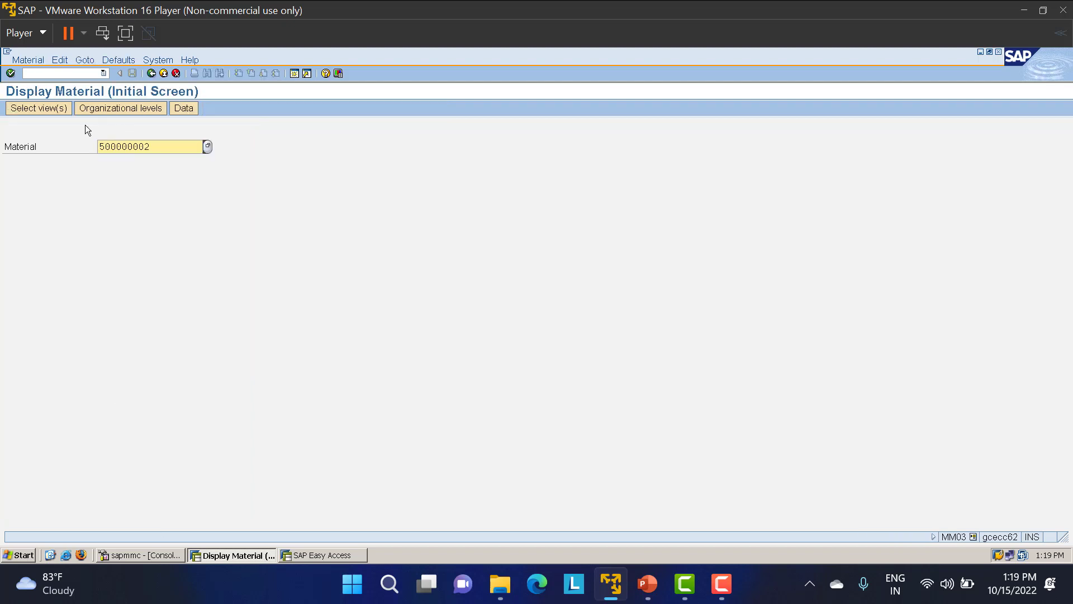
Step: Display material 500000002 with the preselected views for plant LT01
key(Return)
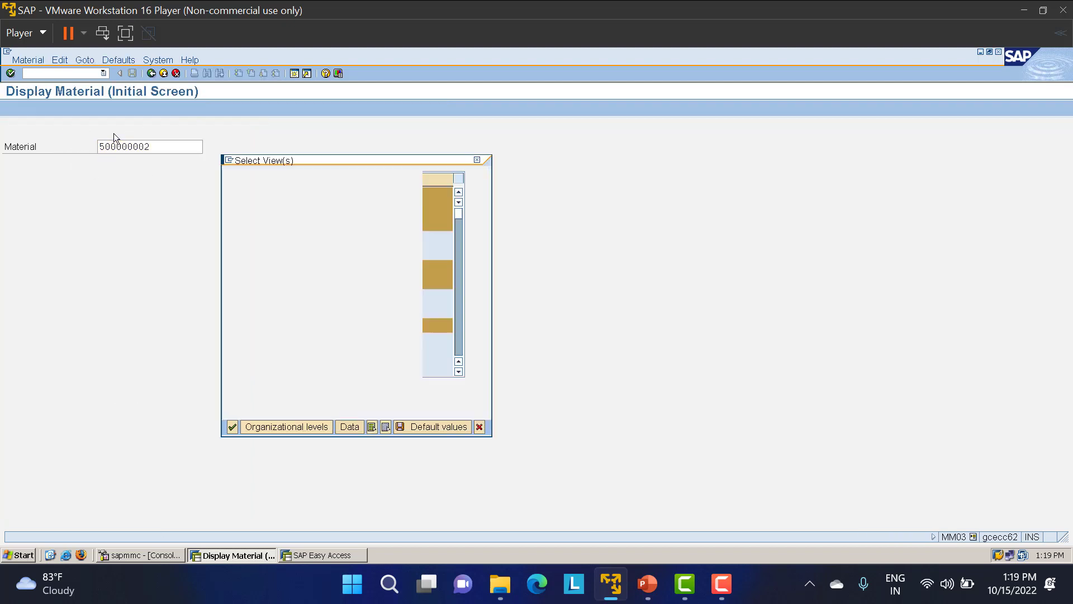
key(Return)
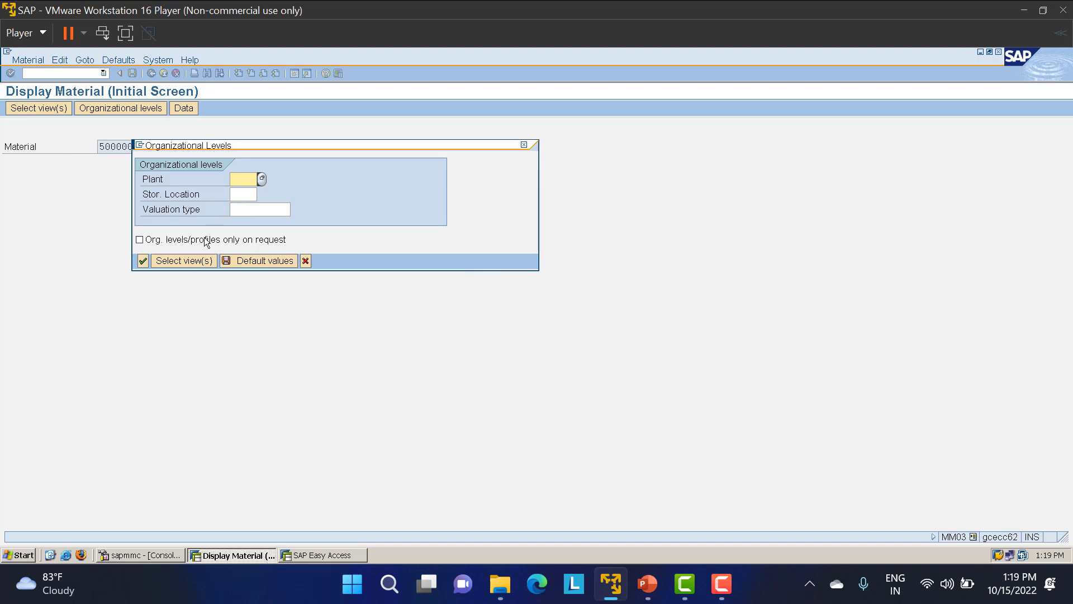
text(lt01)
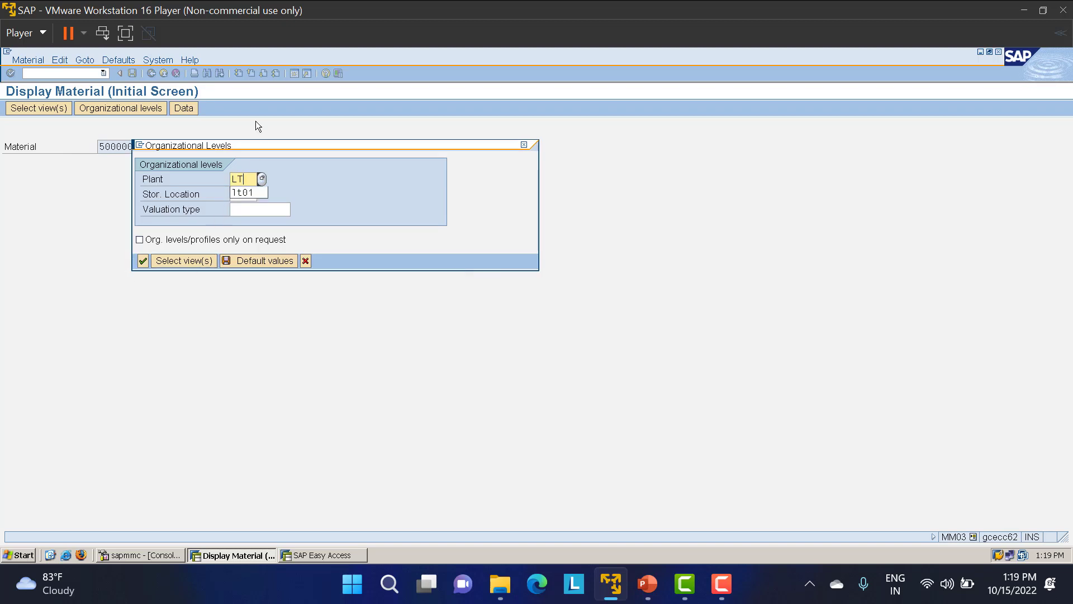
key(Tab)
text(lt01)
key(Return)
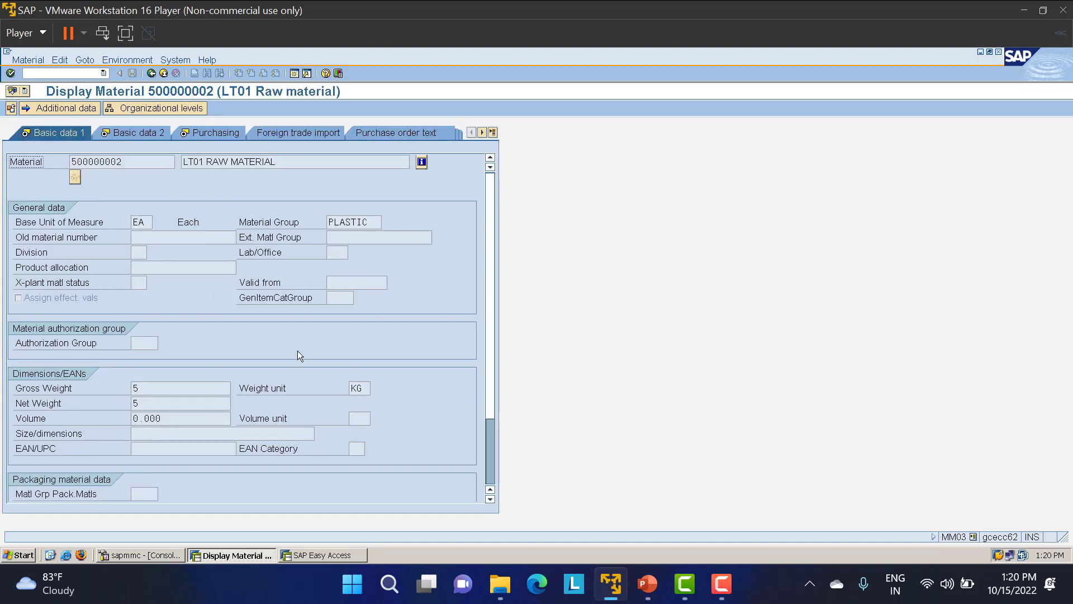
Step: Page through all selected views of the displayed material and finish back on the initial display screen
key(Return)
key(Return)
key(Return)
key(Return)
key(Return)
key(Return)
key(Return)
key(Return)
key(Return)
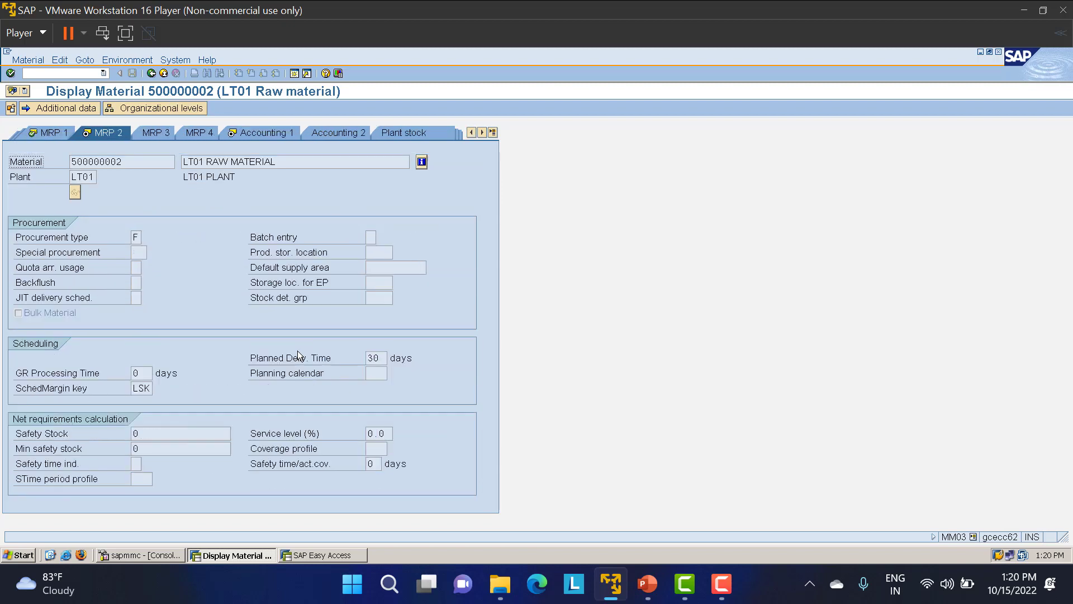
key(Return)
key(Return)
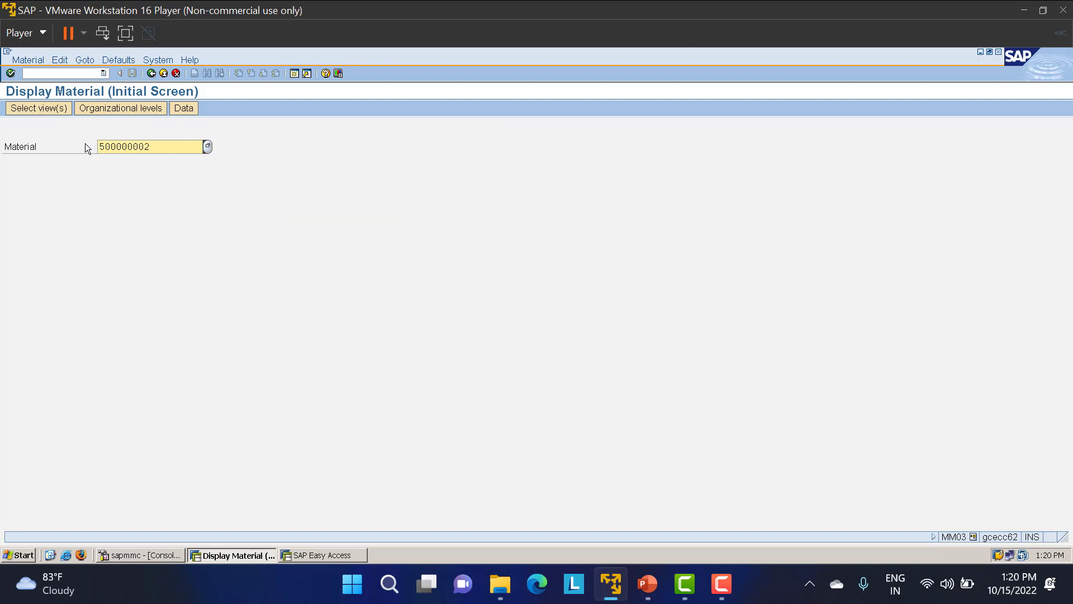
Step: Return to SAP Easy Access, collapse the Display folder, and start MM04 from the Display Changes folder
click(150, 73)
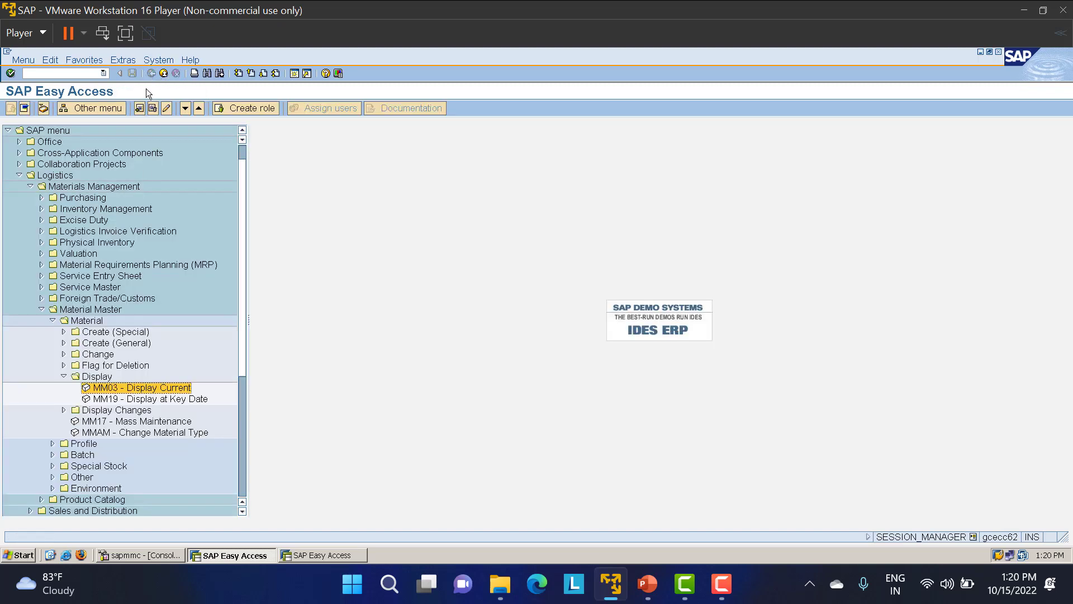
click(62, 378)
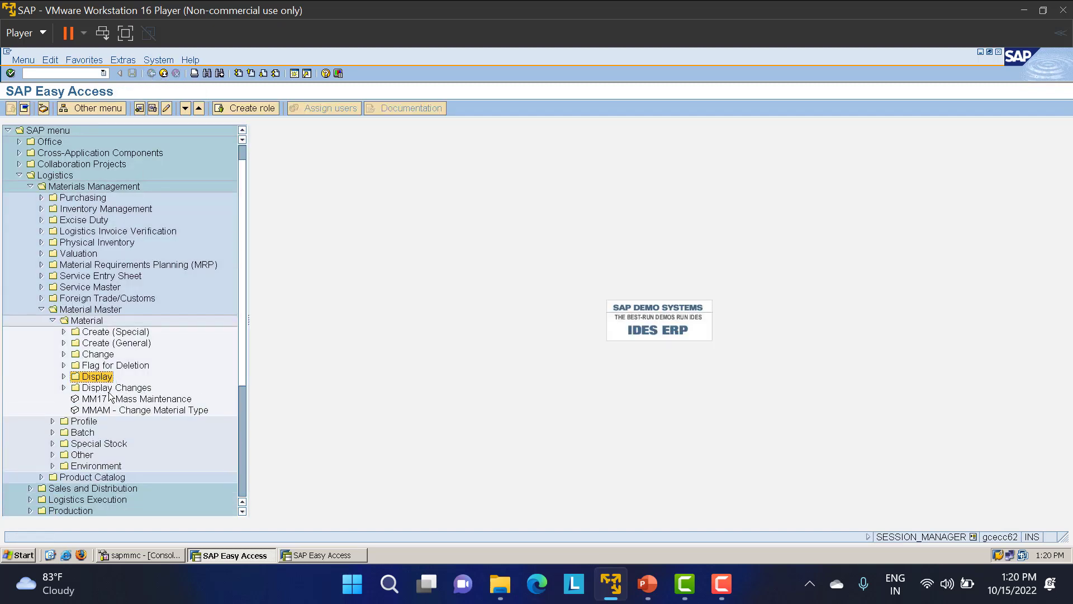
click(64, 387)
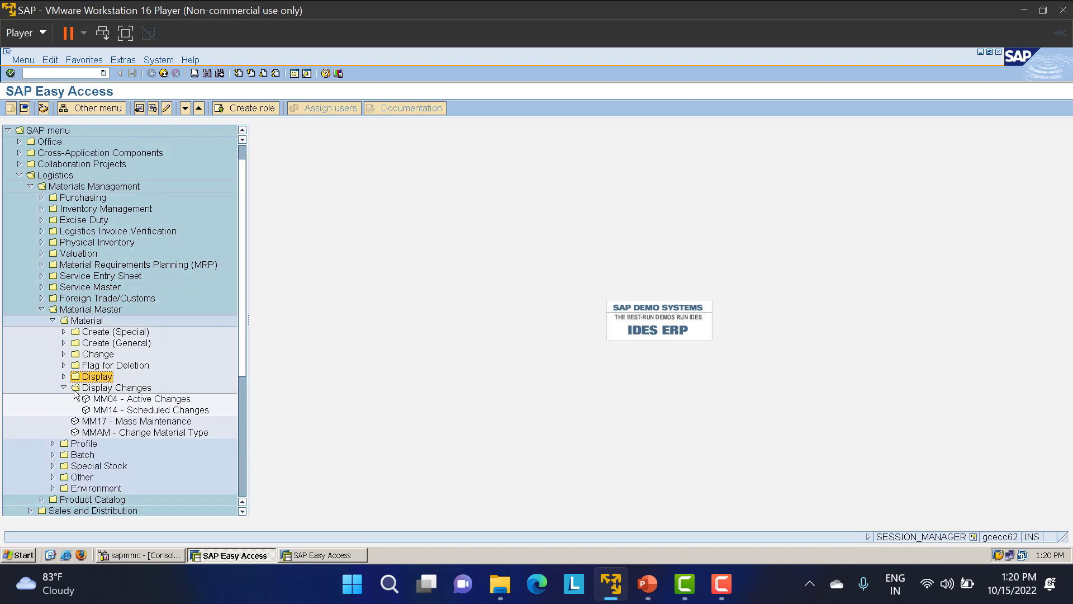
double_click(115, 399)
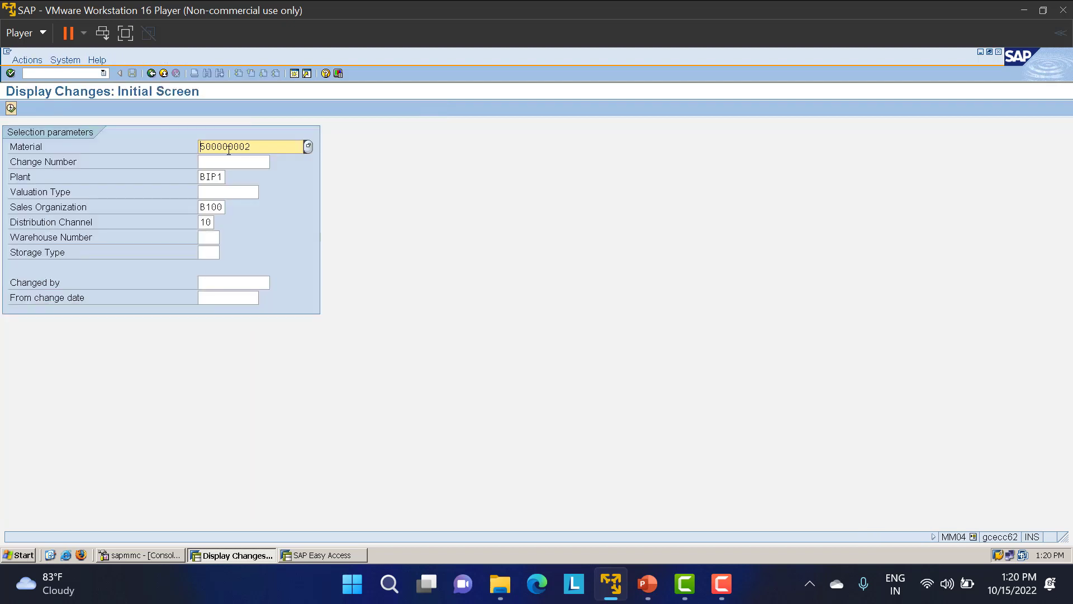
Step: List the material's changes for plant LT01 with sales organization and distribution channel cleared, and select the Name column
double_click(257, 143)
double_click(222, 177)
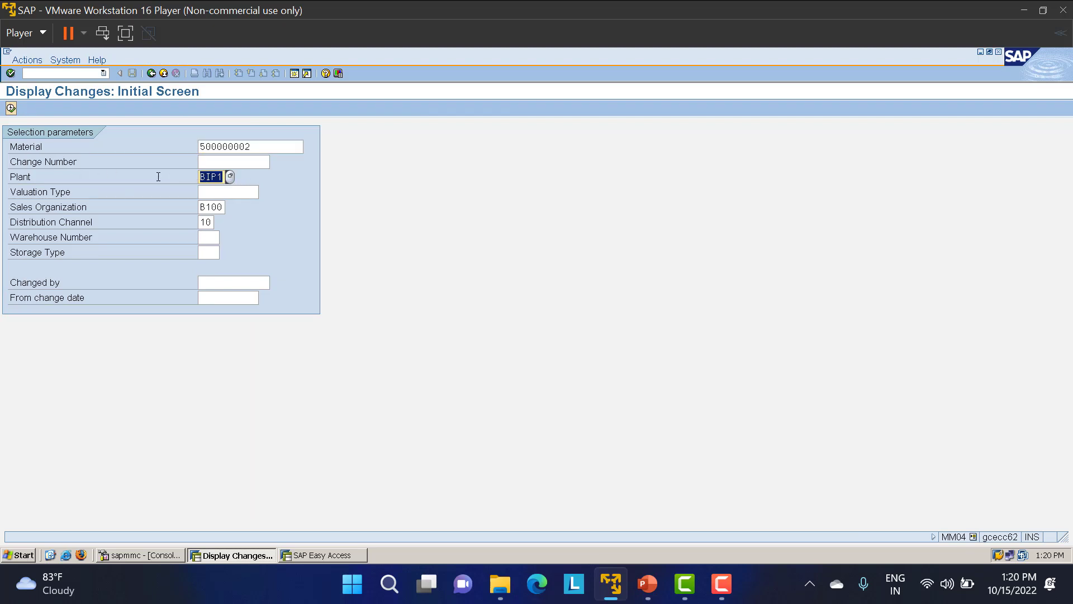
text(LT01)
key(Tab)
key(Tab)
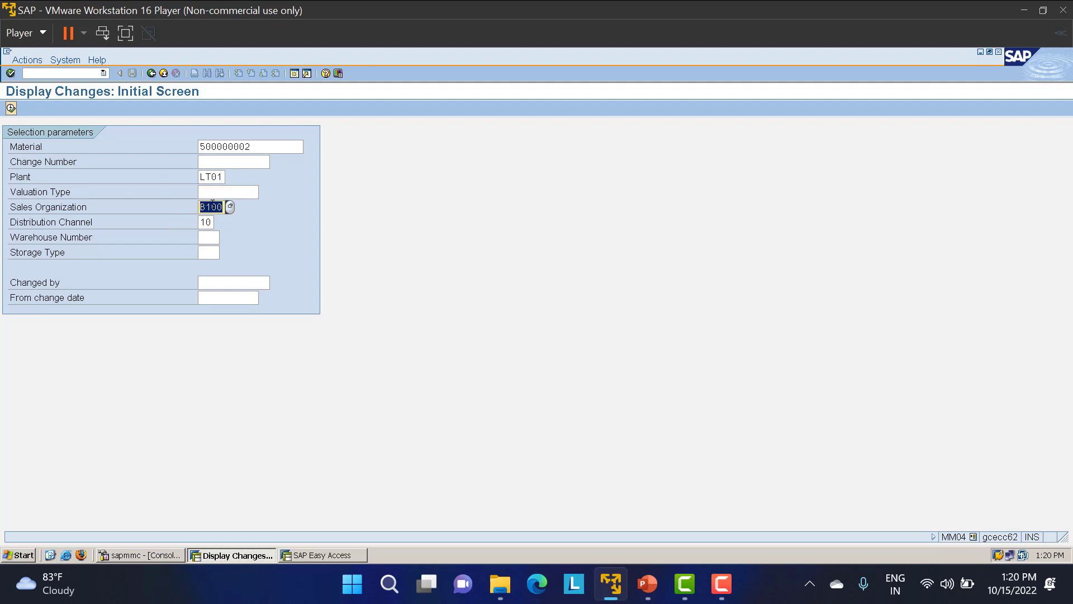
key(Delete)
key(Tab)
key(Delete)
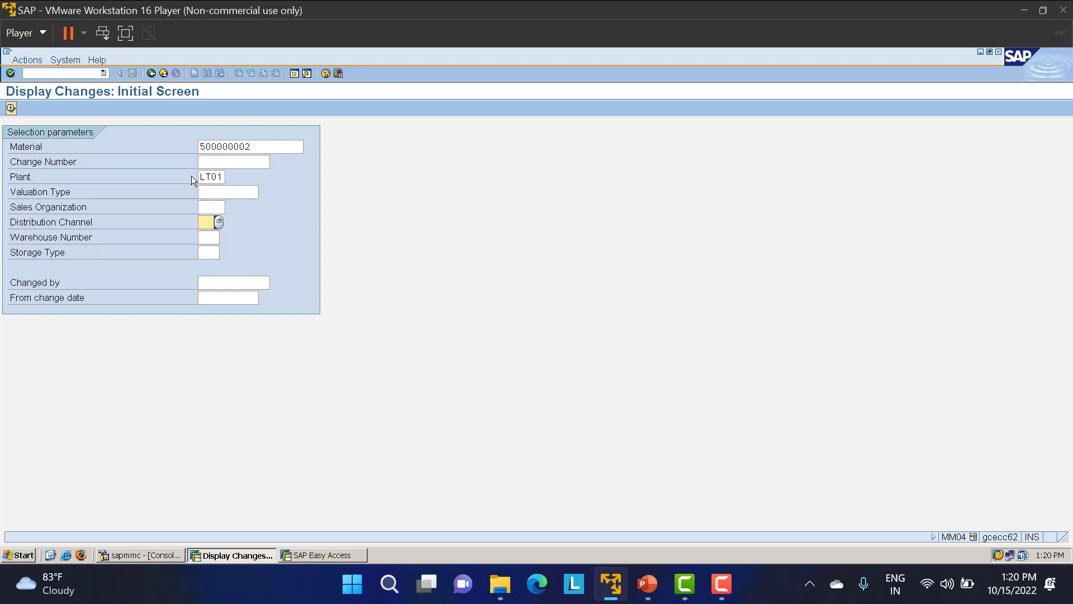
click(11, 109)
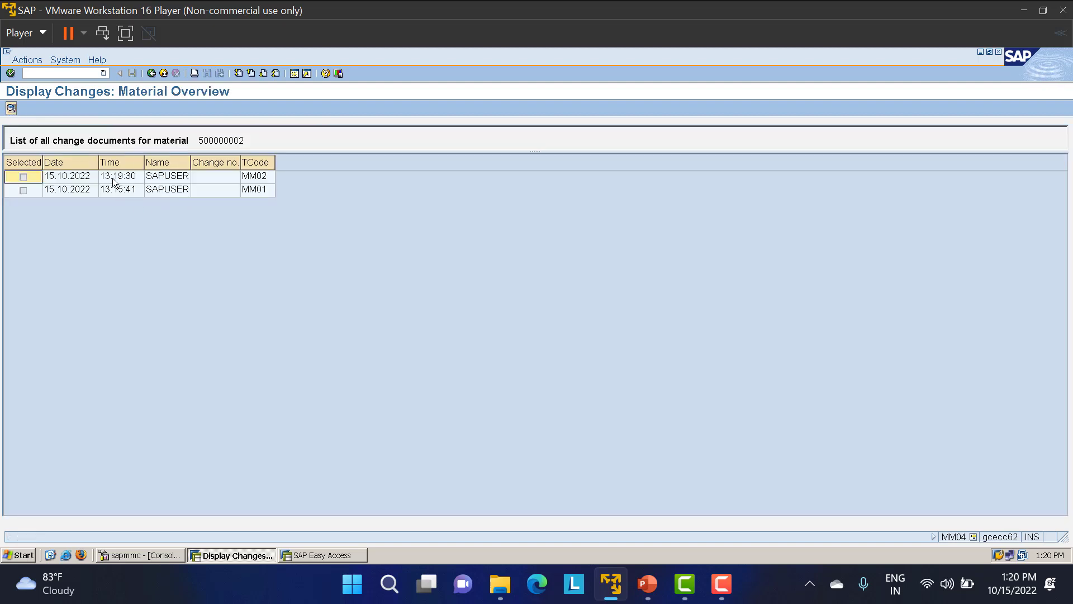
click(167, 163)
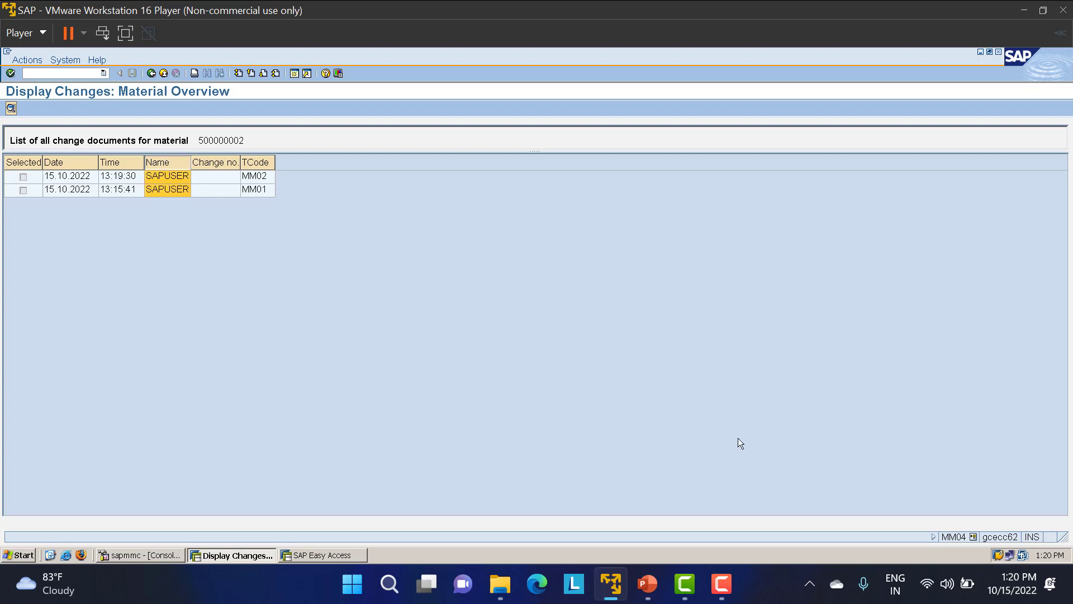
Step: Check the session's user in the system details, and view the change document logged by MM01
click(972, 536)
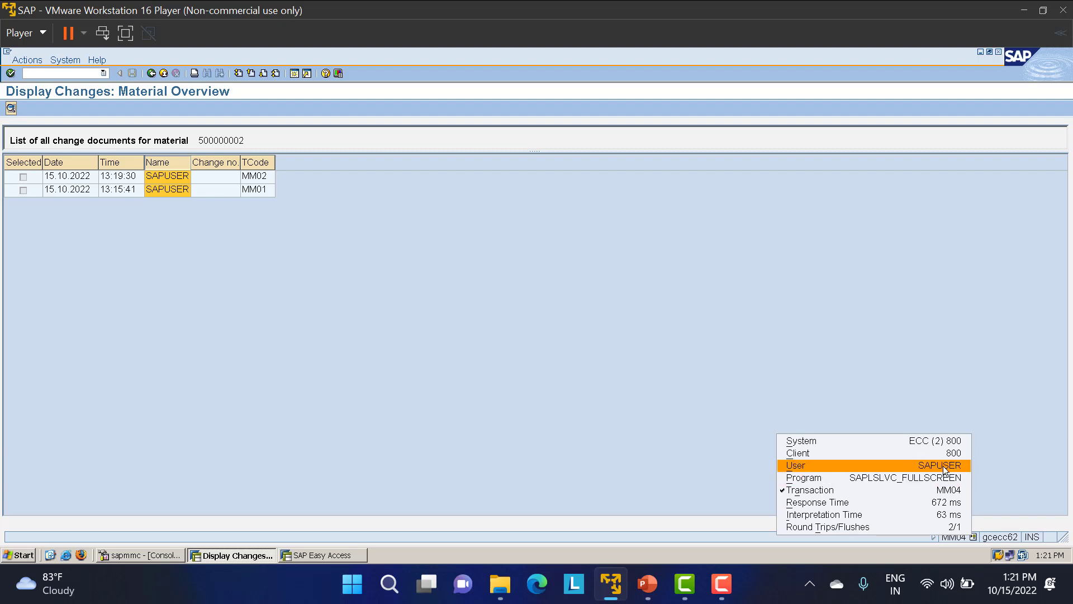
click(534, 327)
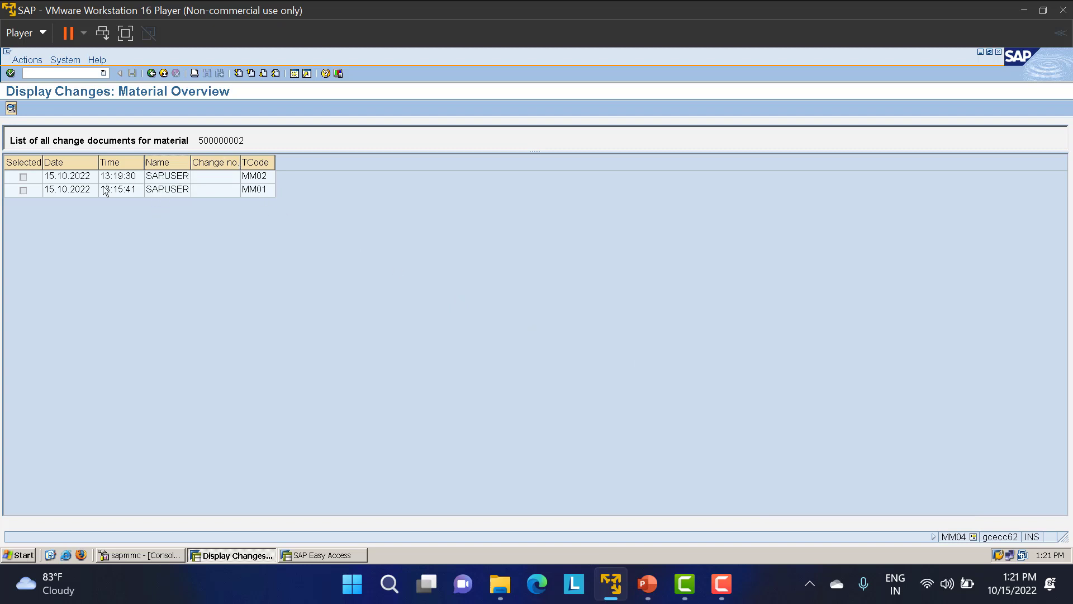
double_click(34, 190)
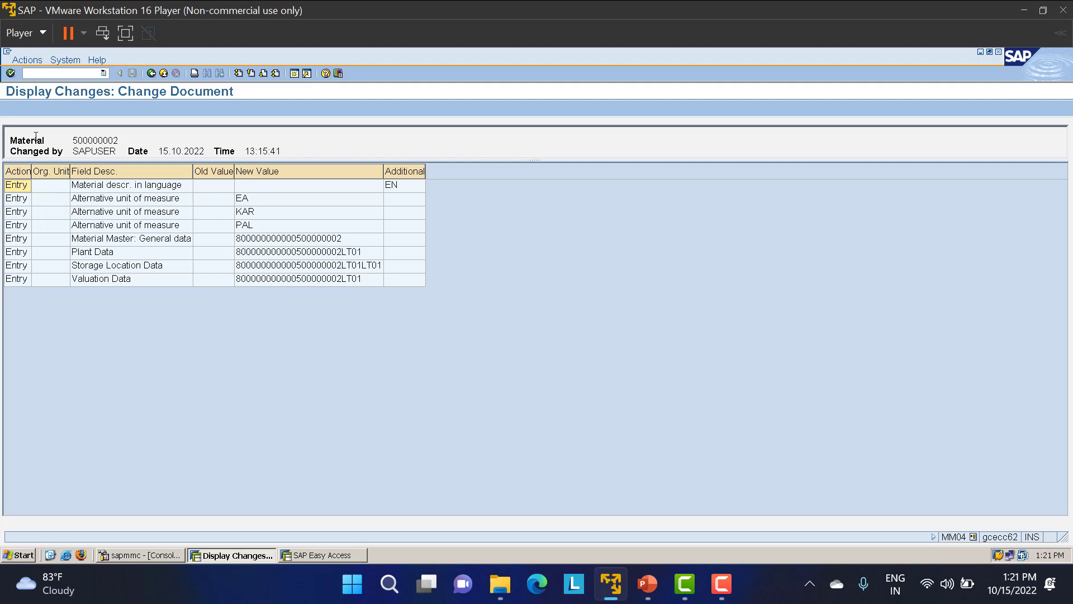
click(150, 74)
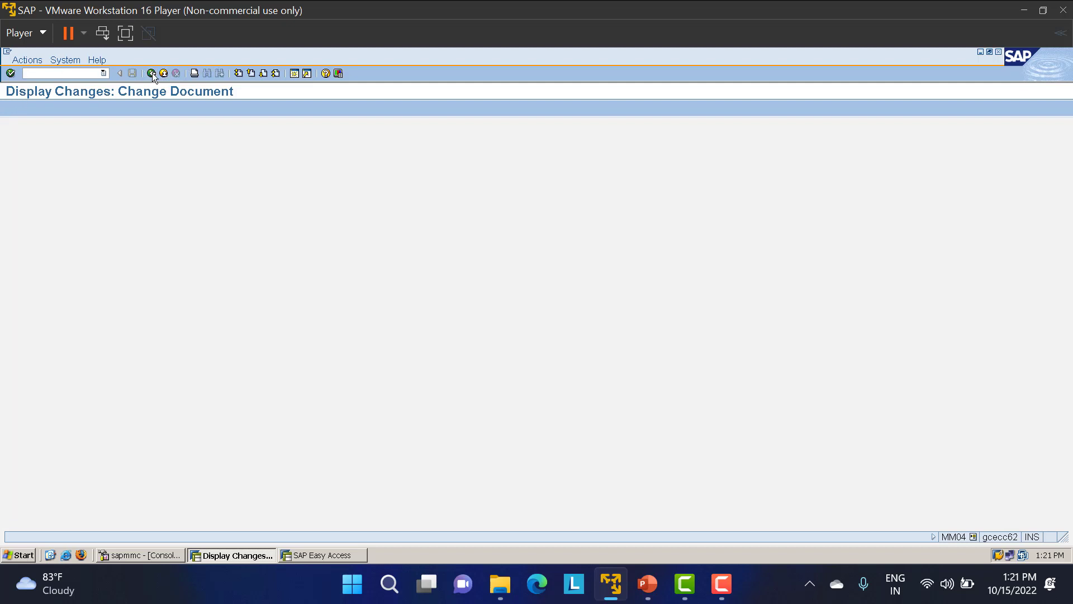
Step: View the change document logged by MM02, and exit back to SAP Easy Access
double_click(43, 176)
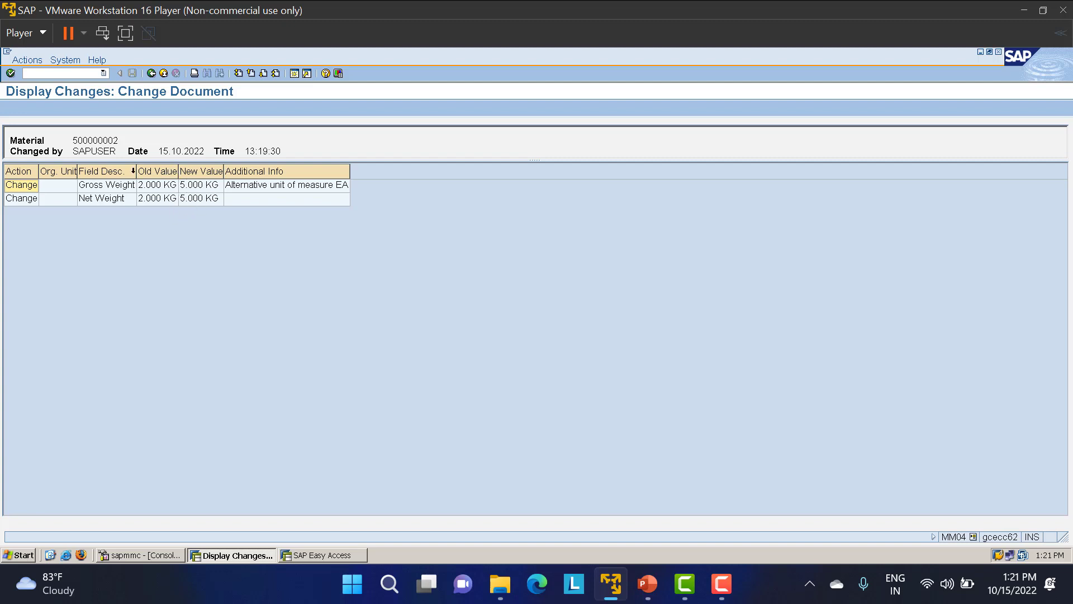
click(151, 73)
click(150, 73)
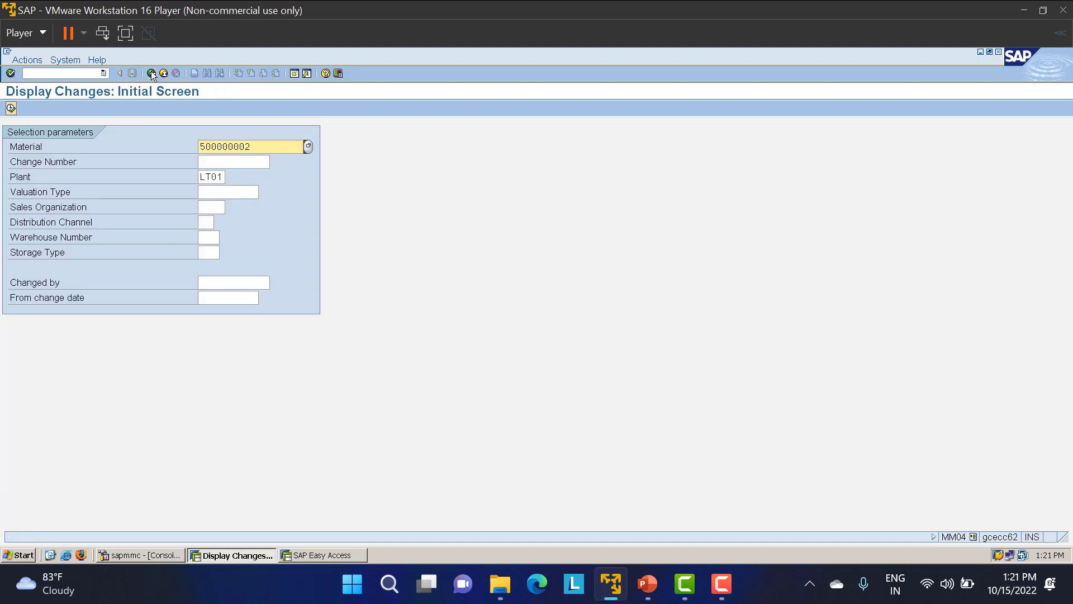
click(151, 73)
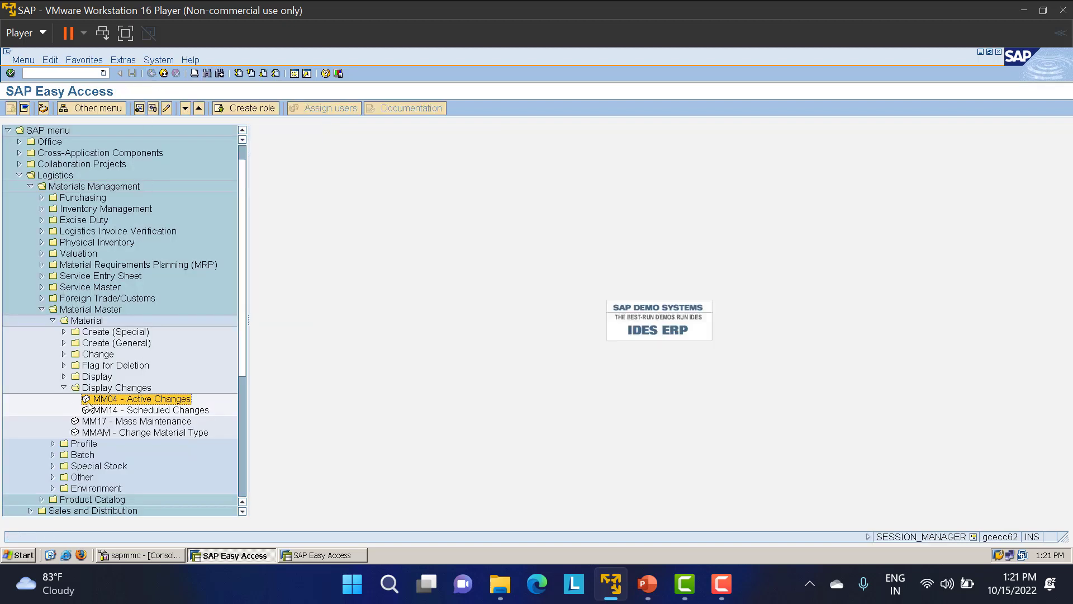
Step: Start MM06 from the Flag for Deletion folder and open material 500000002's deletion flags for plant LT01 with no storage location
click(63, 388)
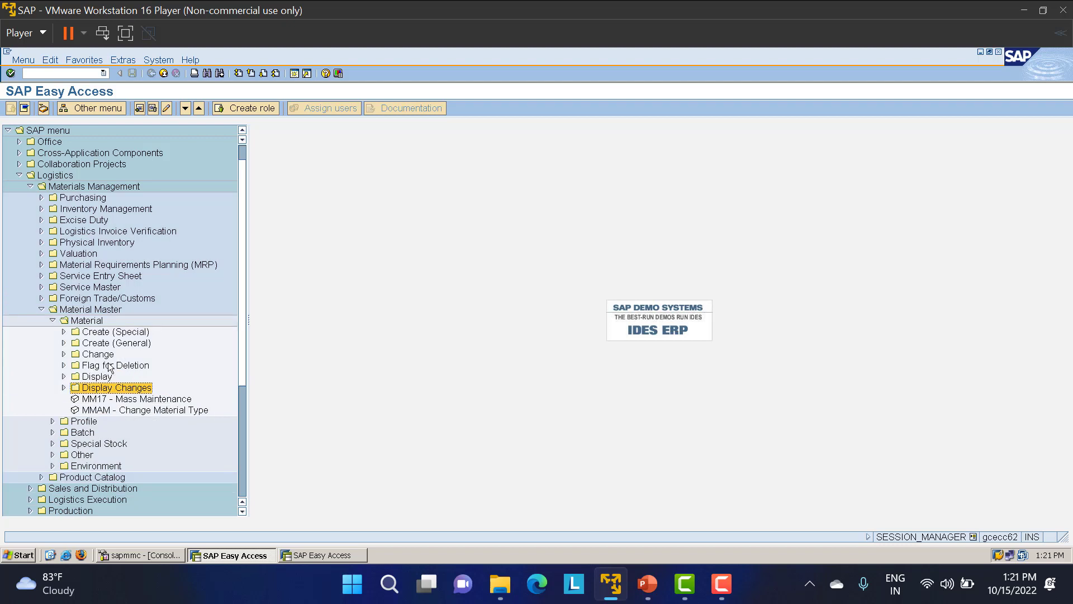
click(63, 366)
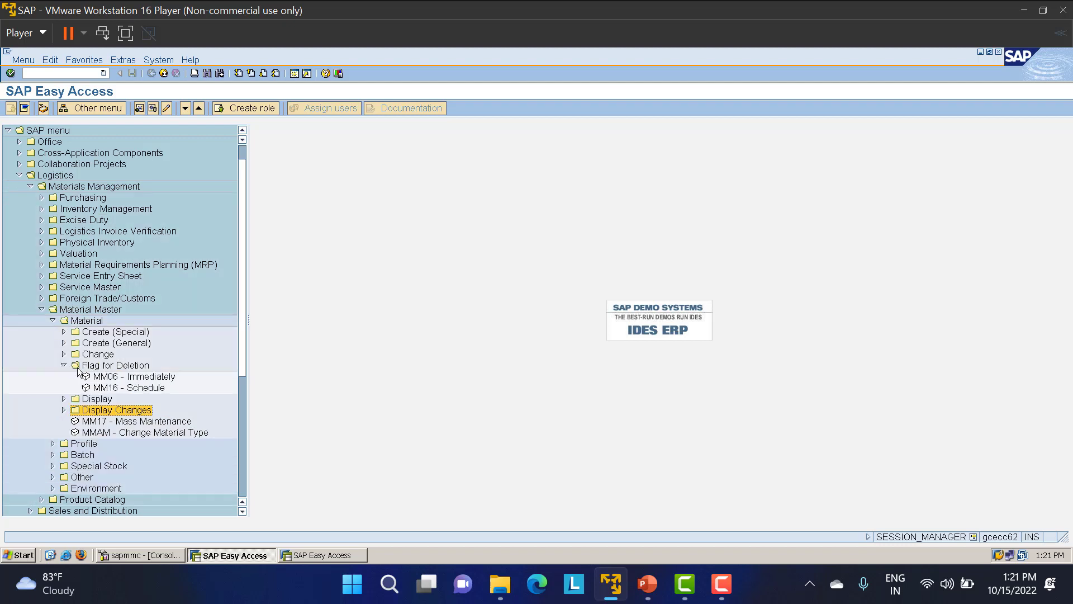
double_click(122, 378)
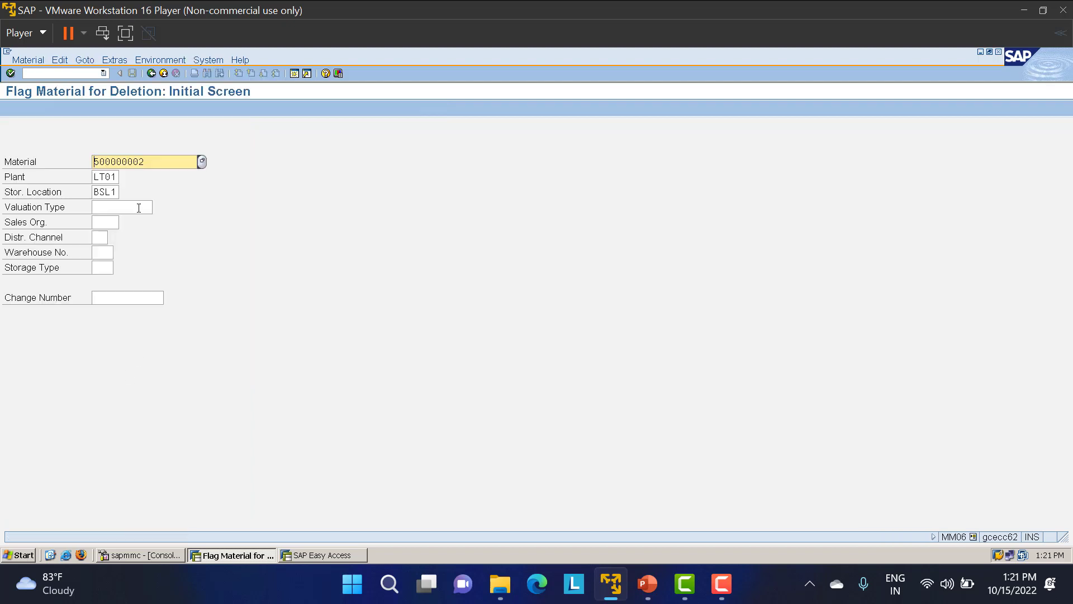
double_click(114, 192)
key(Delete)
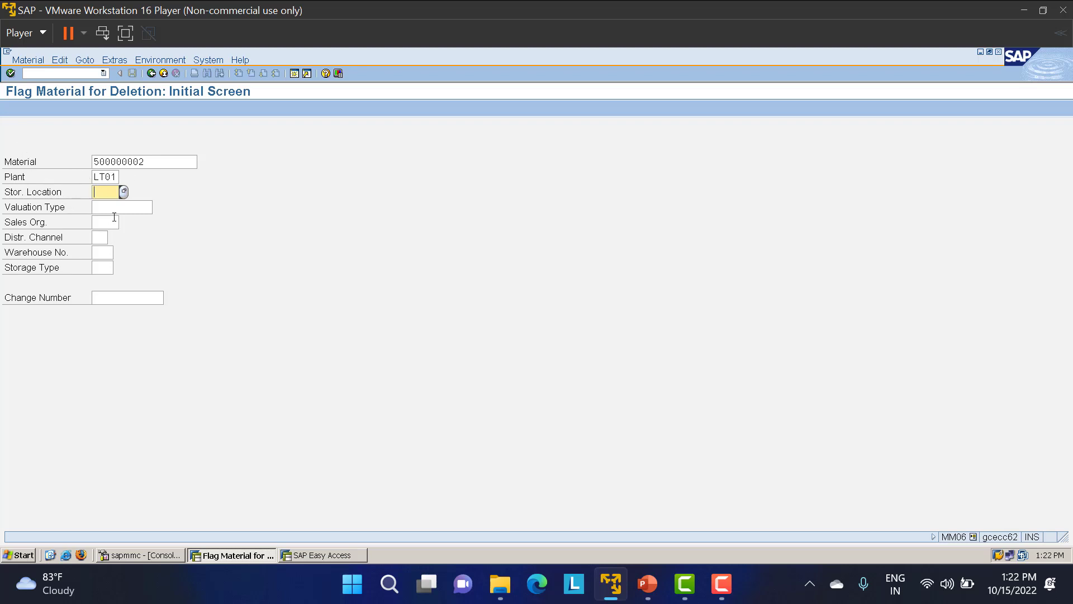
key(Return)
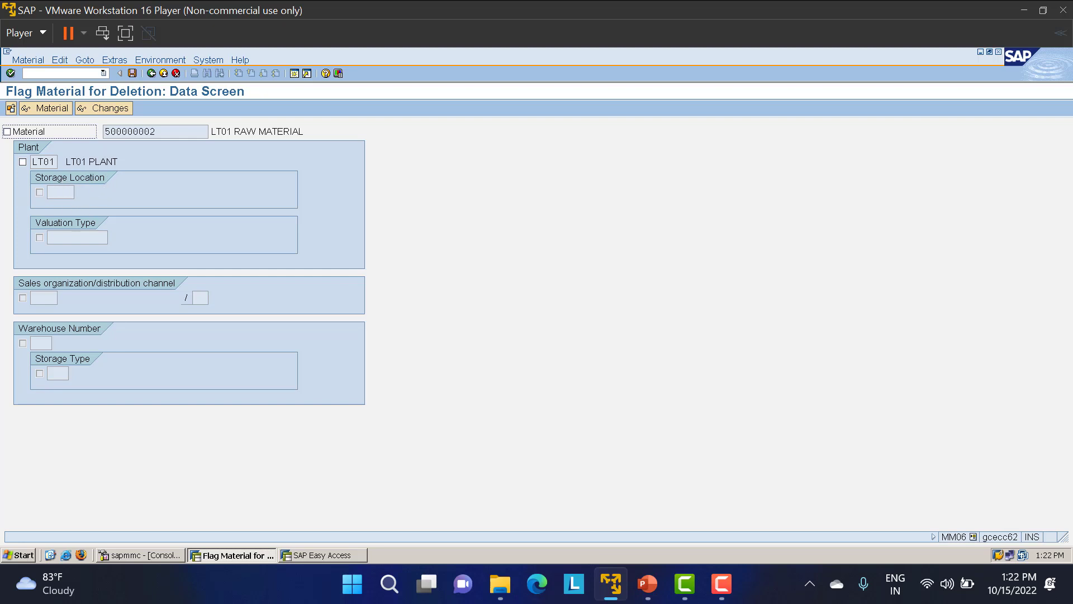
Step: Reopen the deletion flags with storage location LT01 added, and return to SAP Easy Access without flagging anything
click(151, 73)
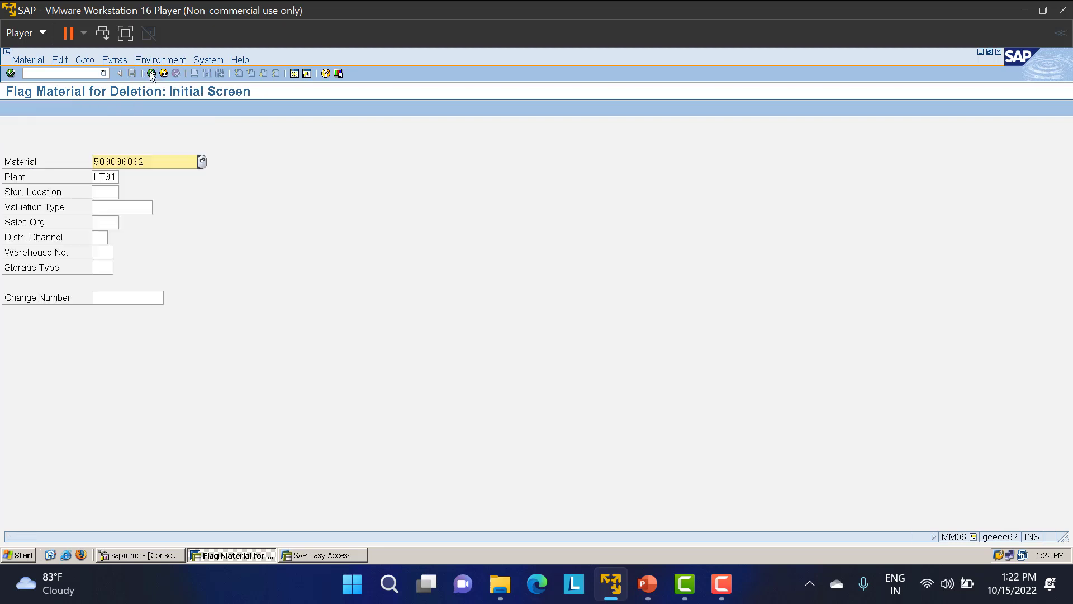
click(113, 192)
text(LT01)
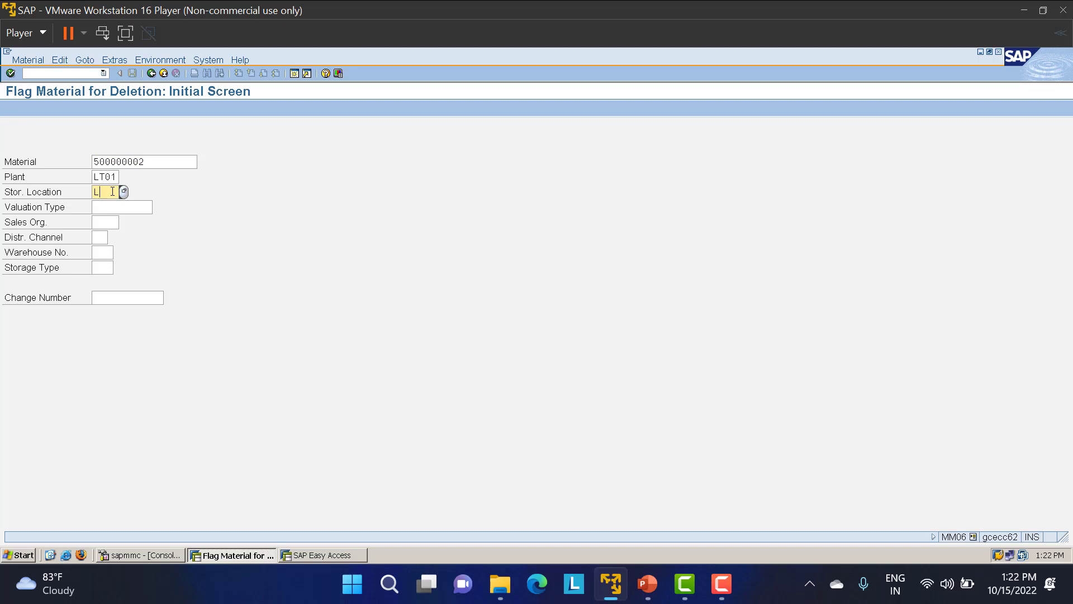
key(Return)
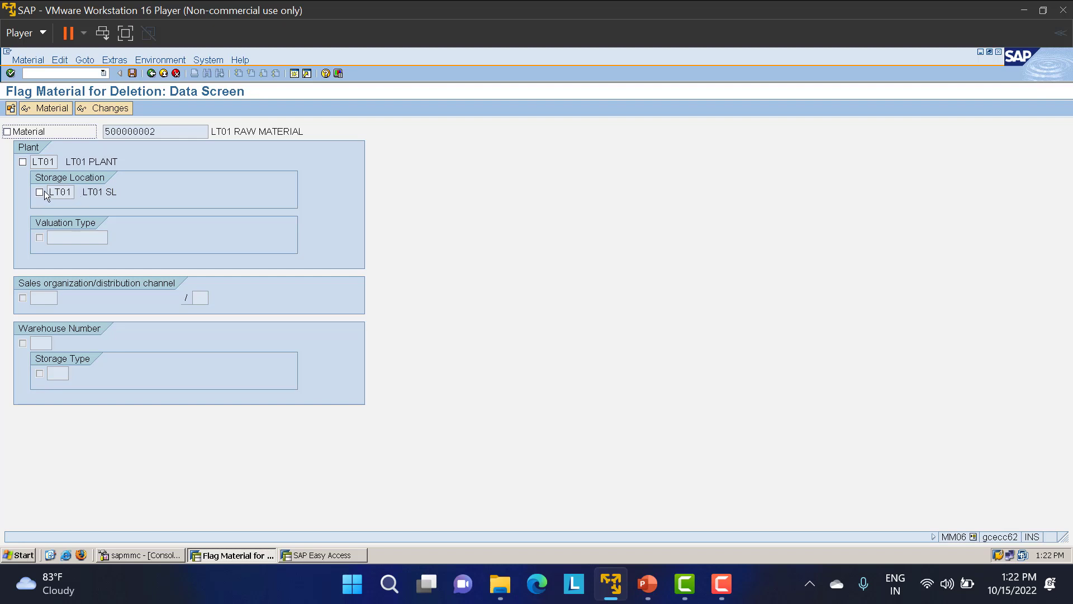
click(152, 74)
click(152, 74)
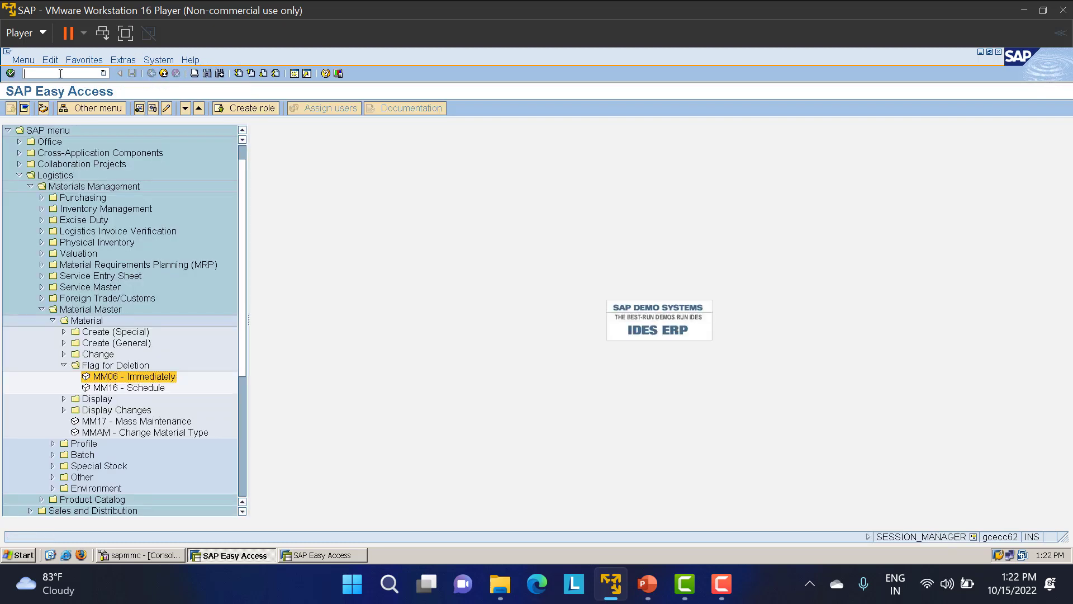
Step: Extend material 500000002 in plant LT01 to storage location LT02 using MMSC, save it, and return to SAP Easy Access
click(60, 74)
text(MMSC)
key(Return)
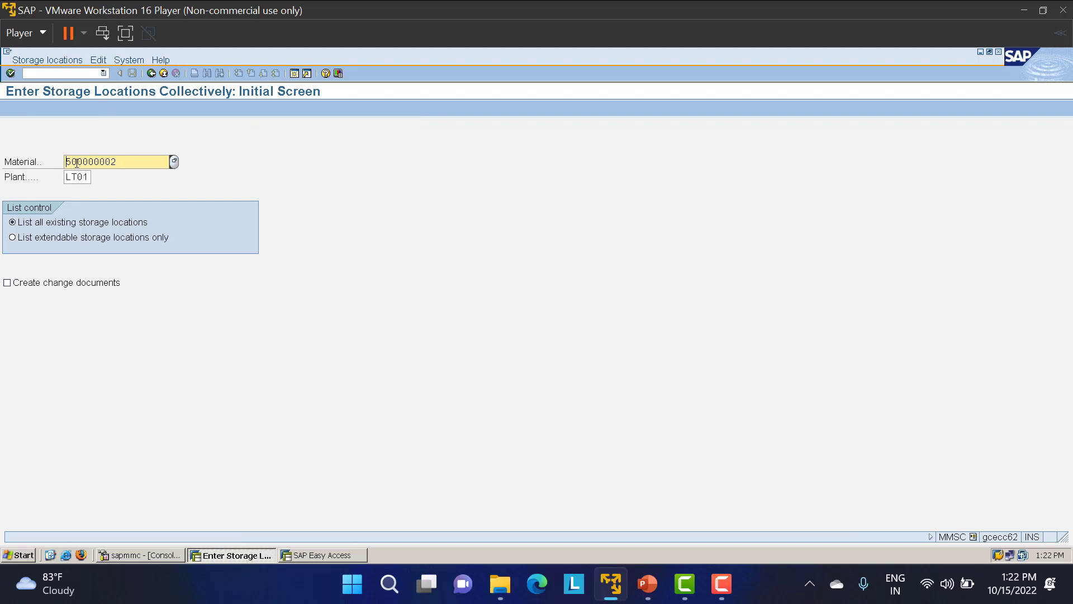
key(Return)
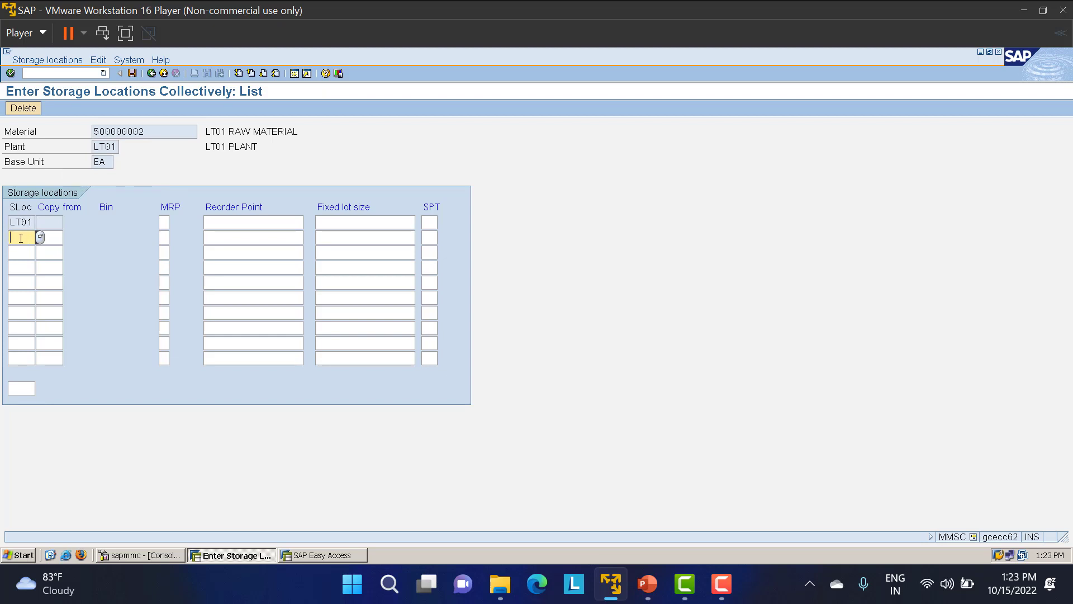
text(LT02)
key(Return)
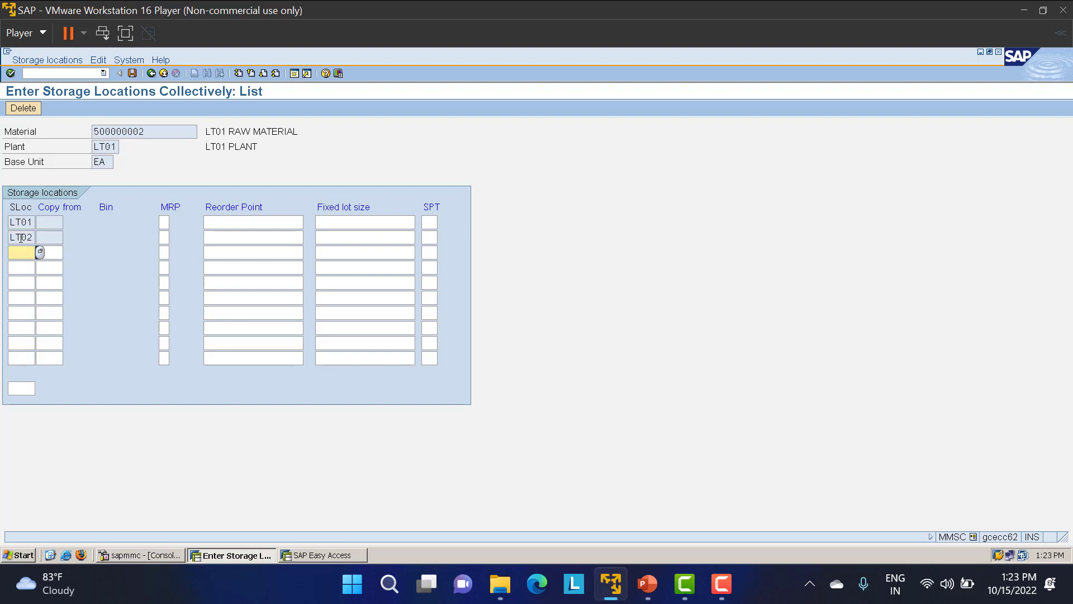
click(133, 73)
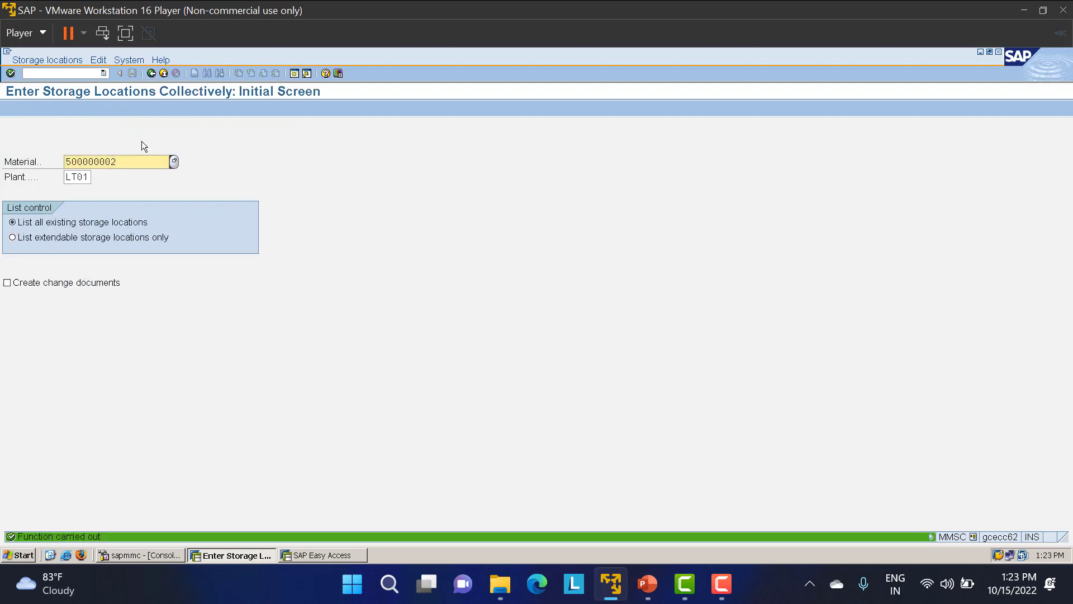
click(151, 74)
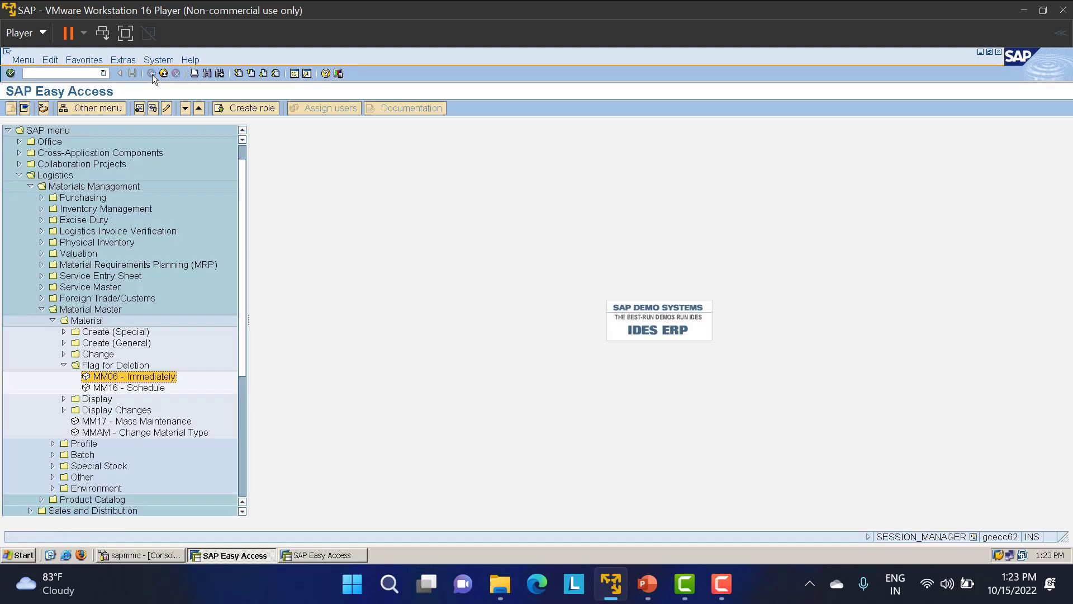
Step: Start MM06 again, view the material's deletion flags for storage location LT01, and go back to the initial screen
double_click(128, 377)
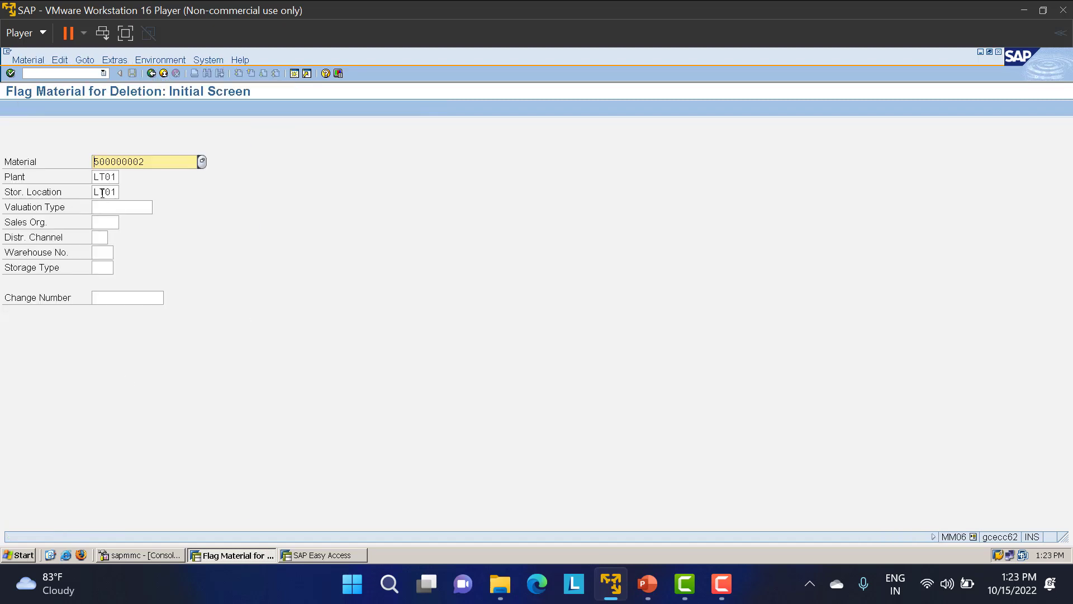
drag(94, 192, 149, 206)
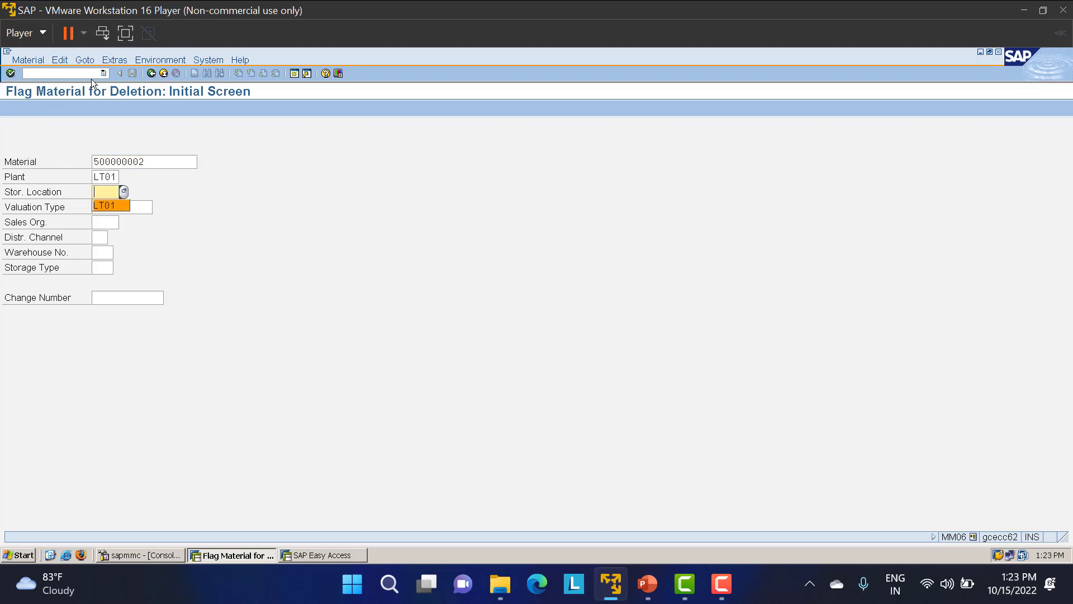
key(ctrl+z)
key(Return)
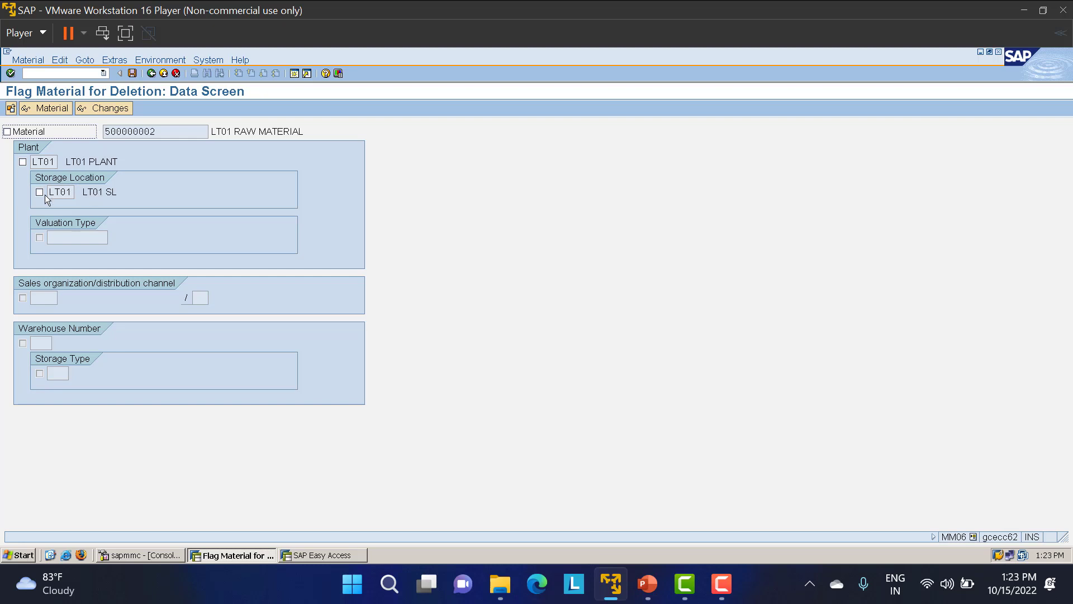
click(164, 73)
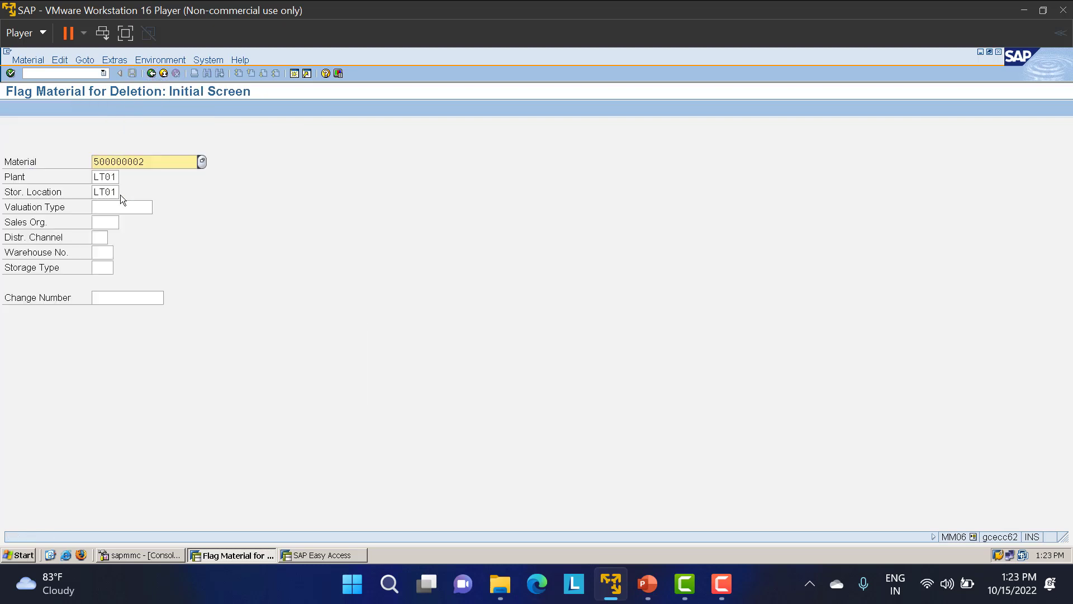
Step: Change the storage location to LT02, view its deletion flags, and go back to the initial screen
key(BackSpace)
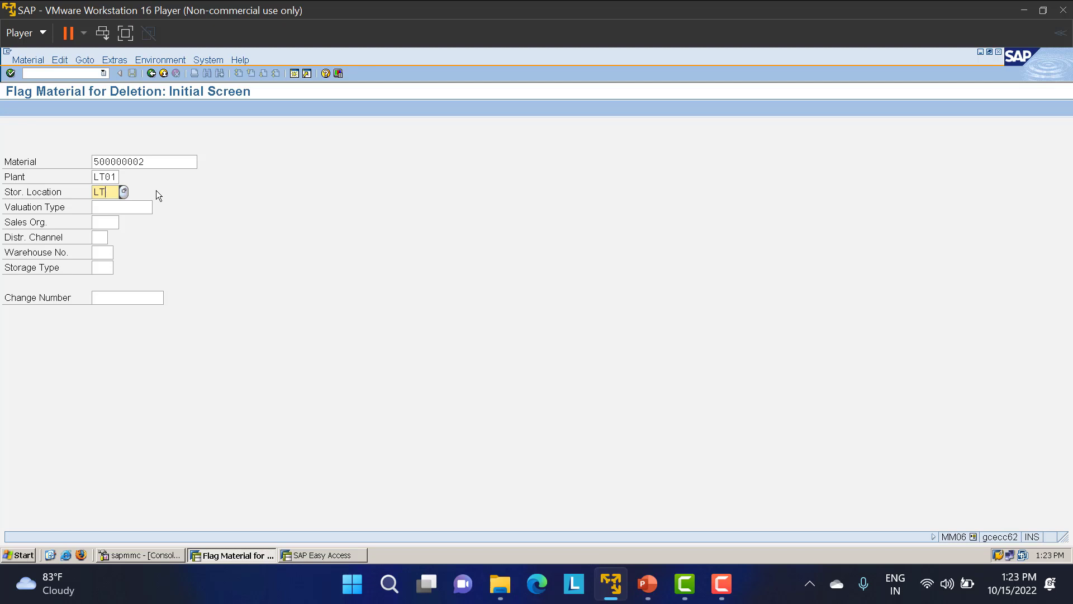
text(02)
key(Return)
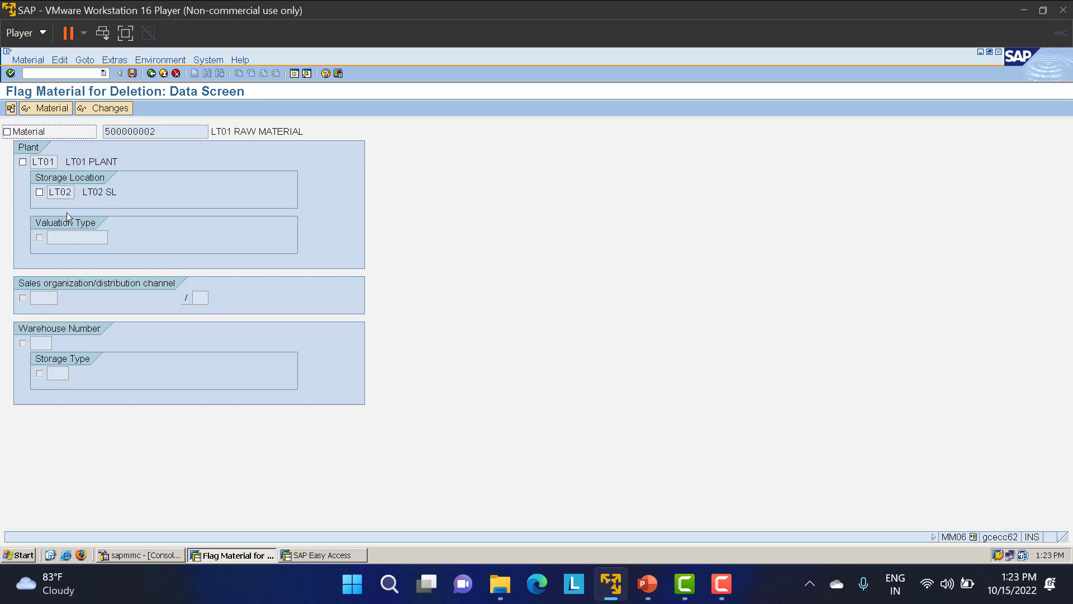
click(151, 75)
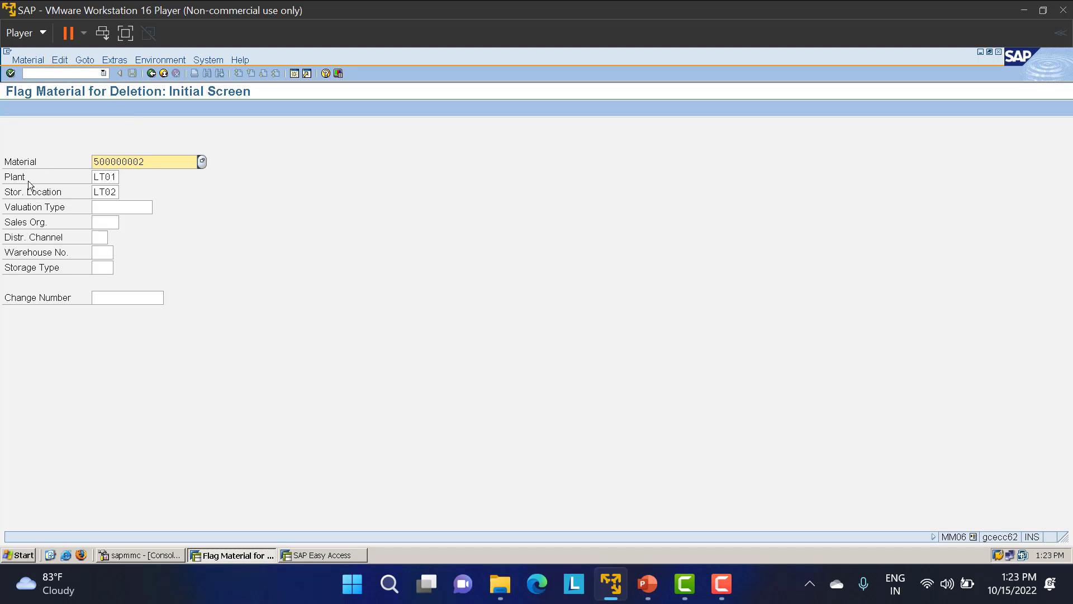
Step: Return to SAP Easy Access, collapse the Flag for Deletion folder, and select MM17 - Mass Maintenance
click(152, 75)
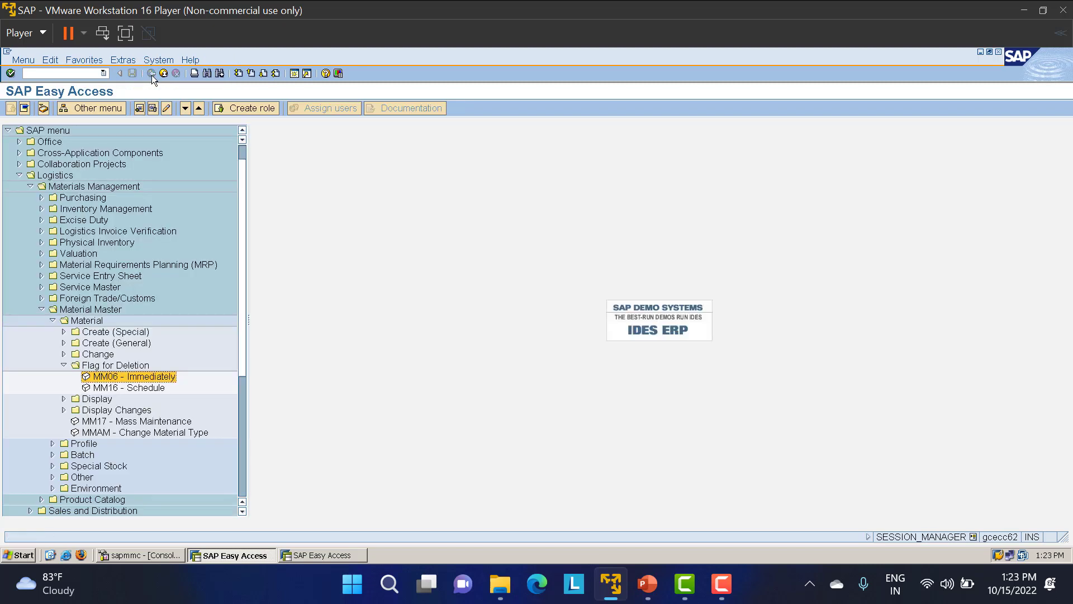
click(64, 365)
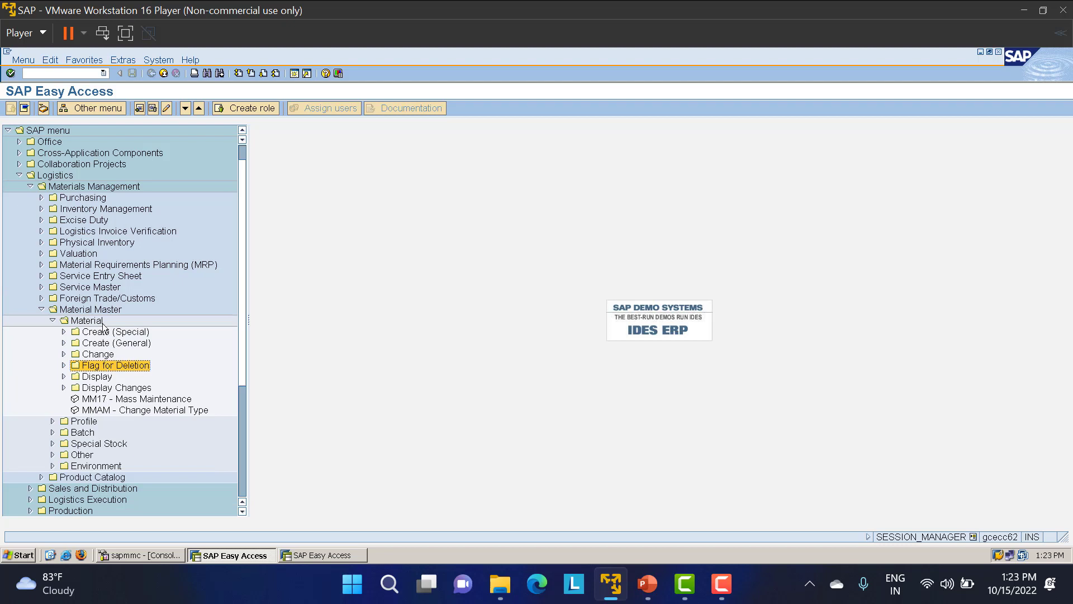
click(106, 399)
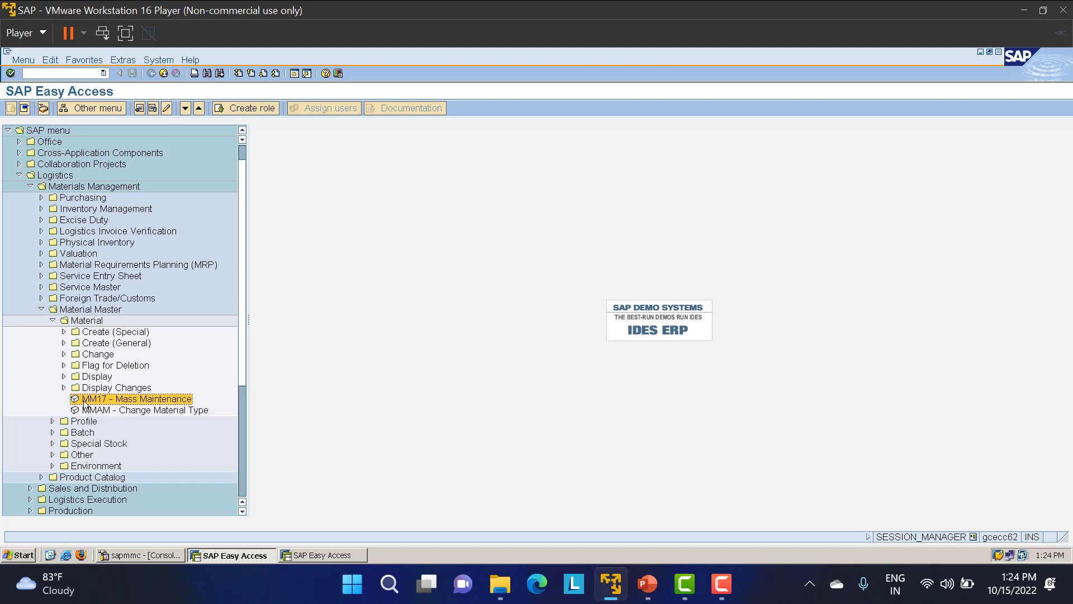